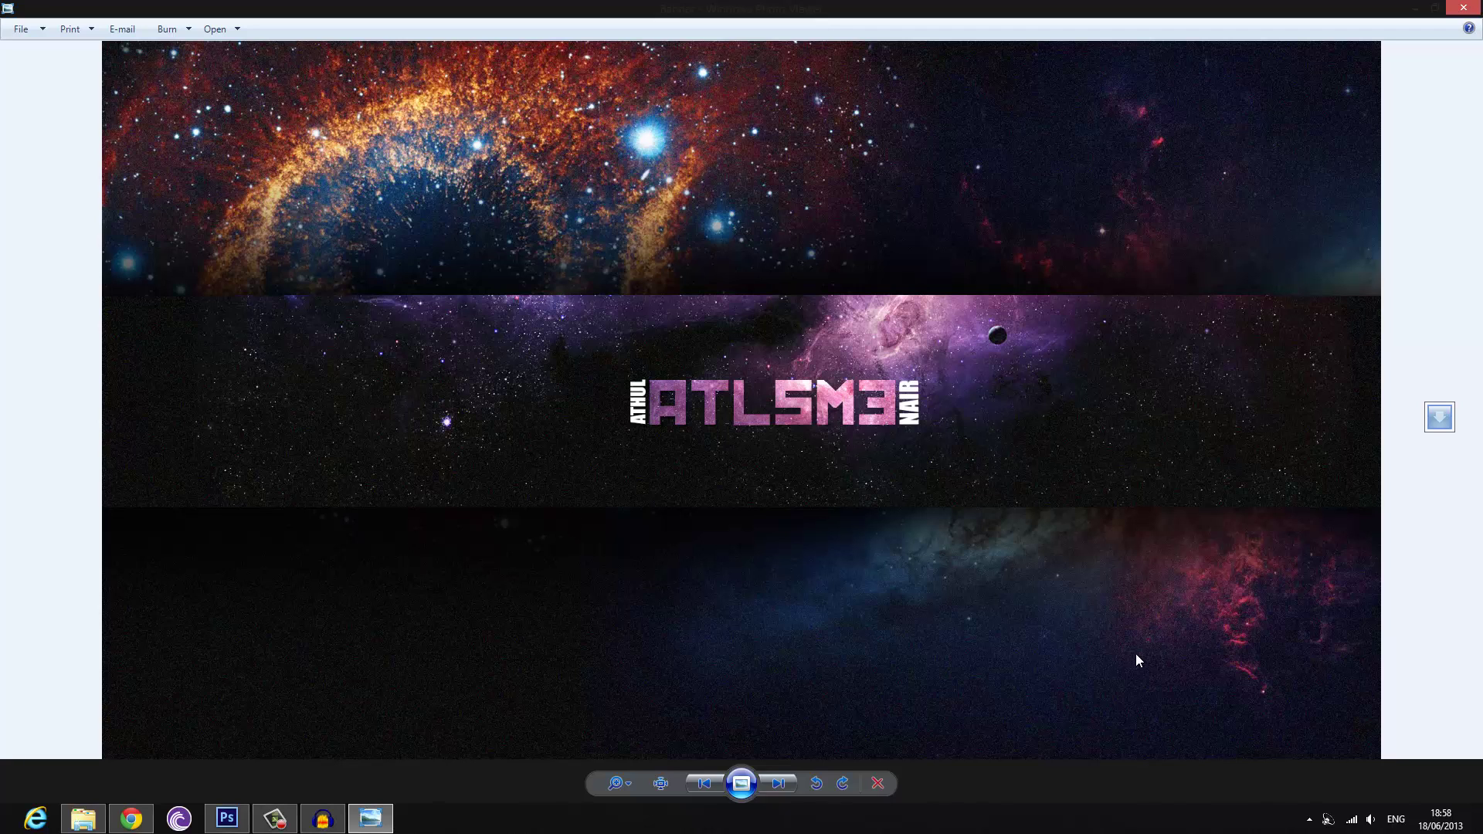
# - Close the Untitled-2 and Untitled-1 documents in Photoshop without saving changes
pyautogui.press('super+d')
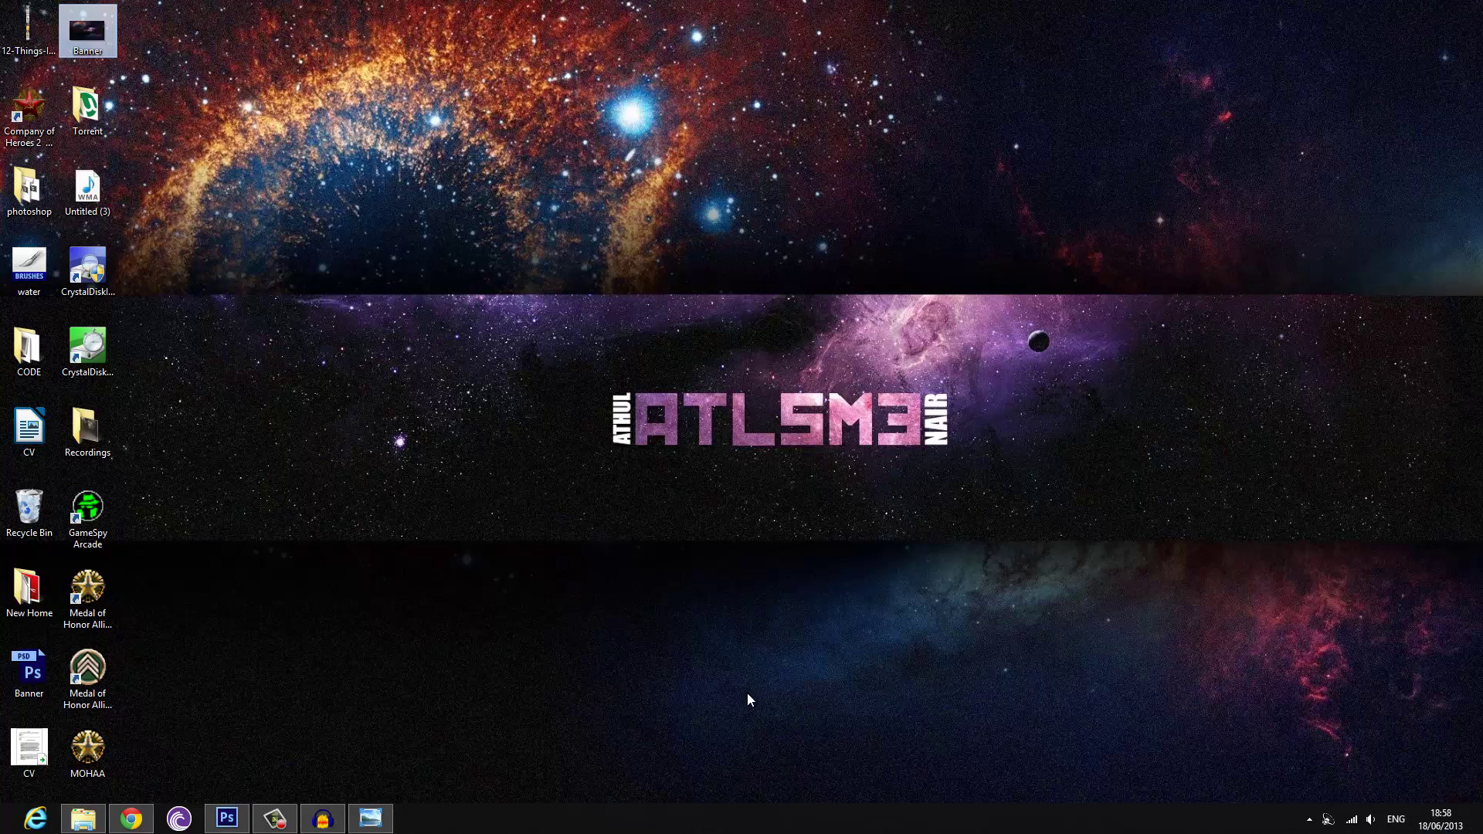
pyautogui.click(371, 818)
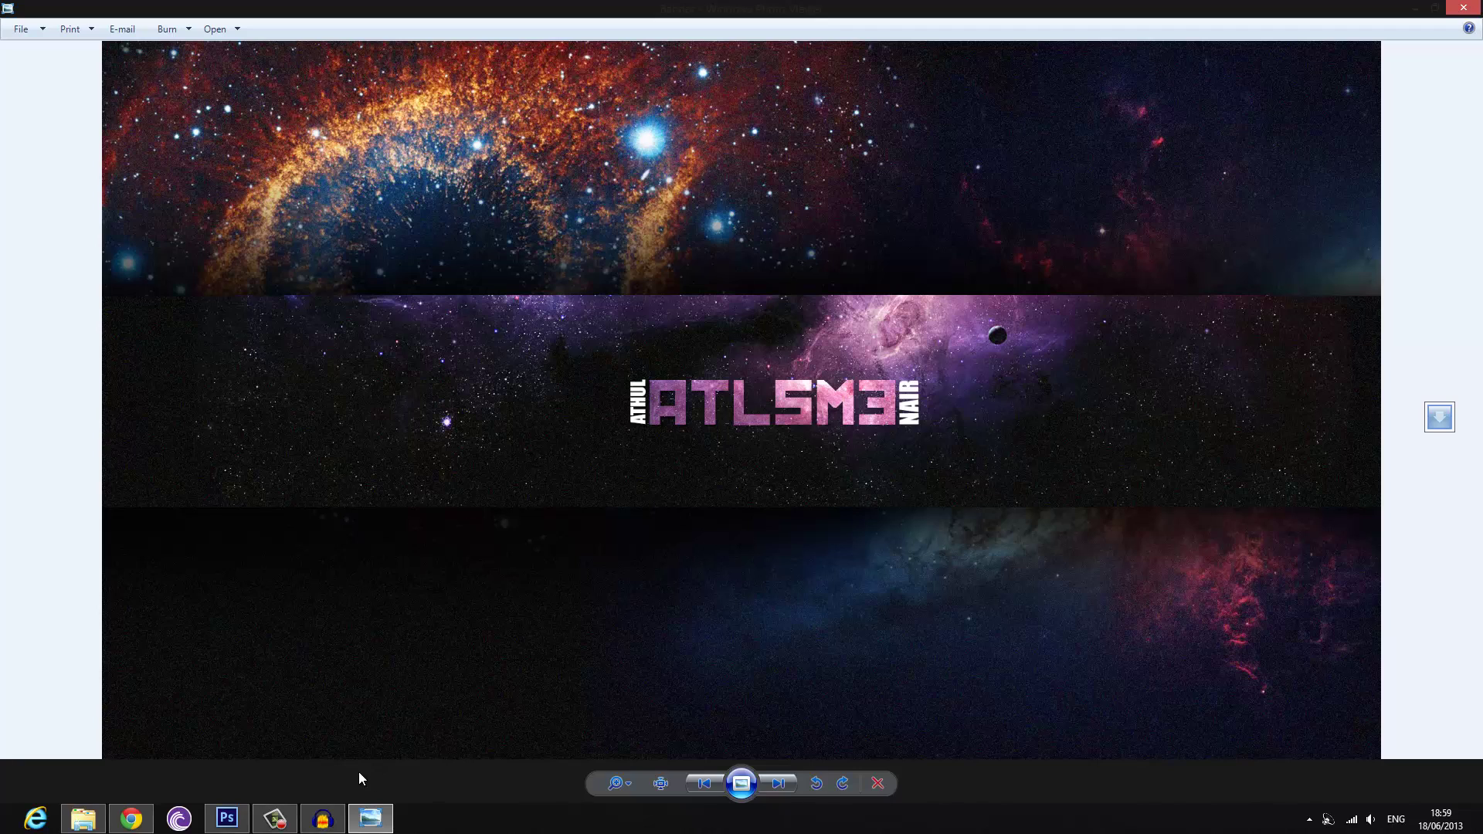
pyautogui.click(226, 819)
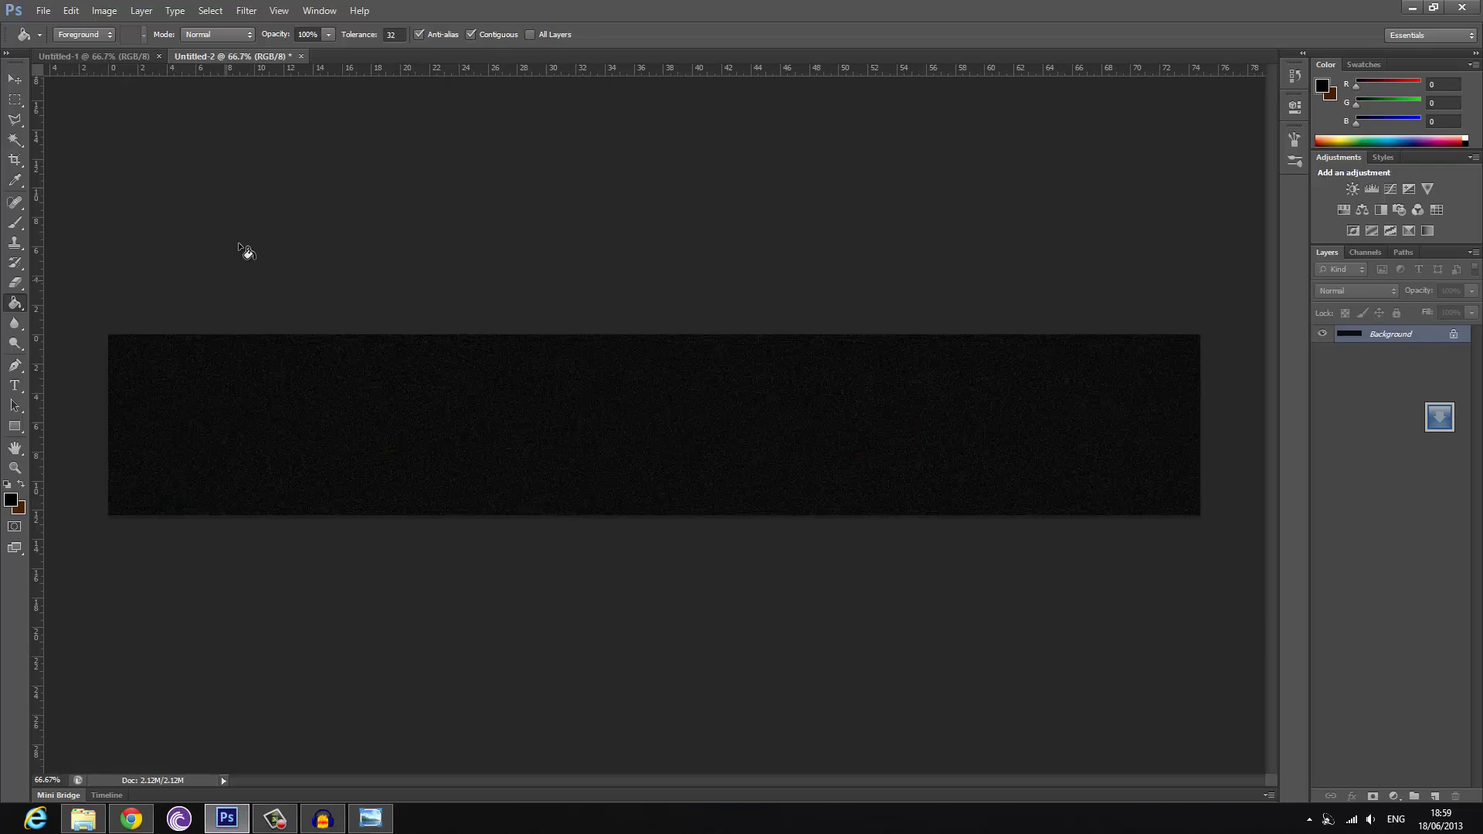
pyautogui.click(301, 57)
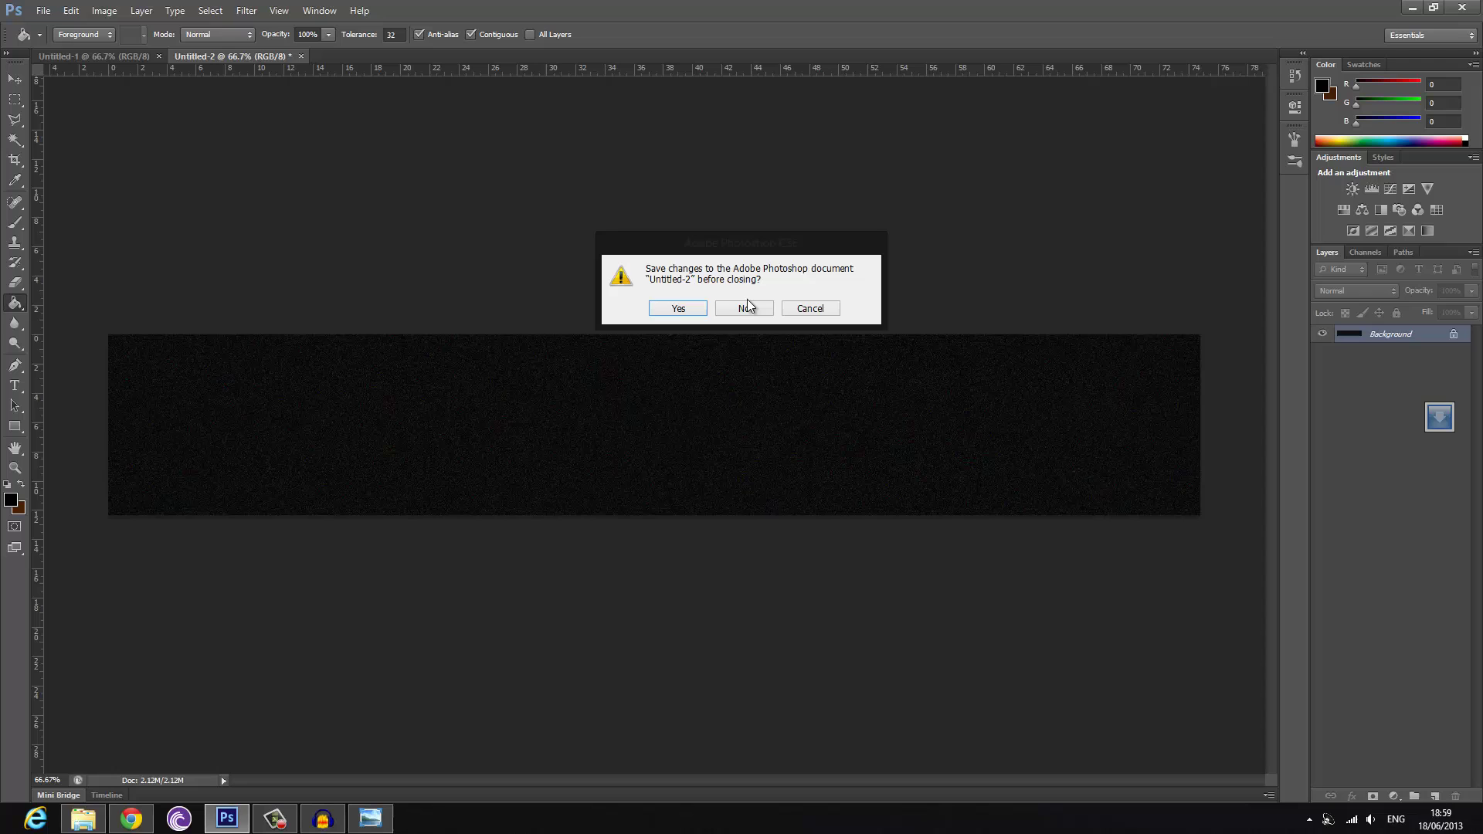
pyautogui.click(745, 306)
pyautogui.click(158, 56)
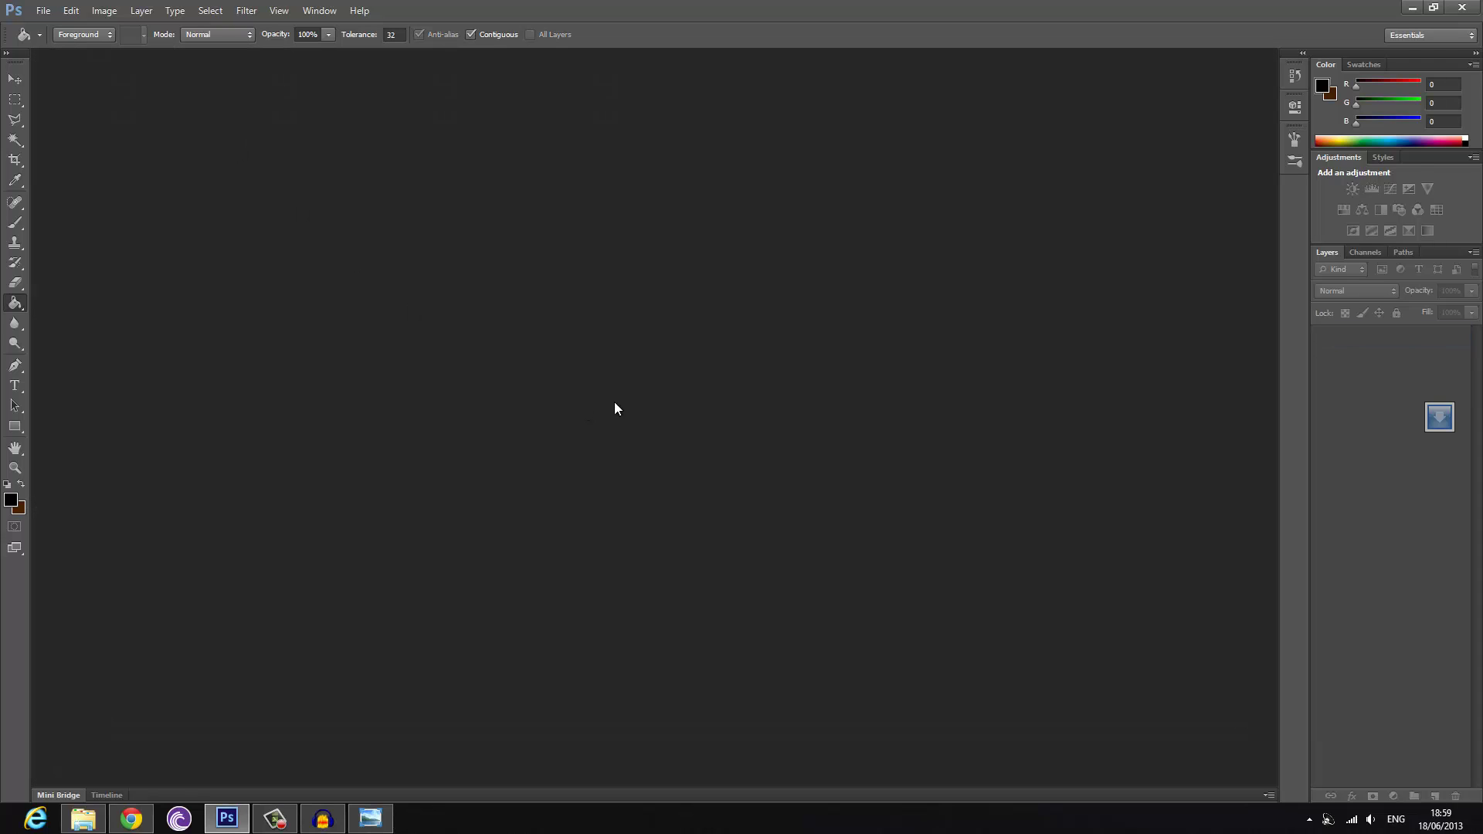
# - Create a new white document 2120 pixels wide by 1192 pixels high
pyautogui.click(46, 11)
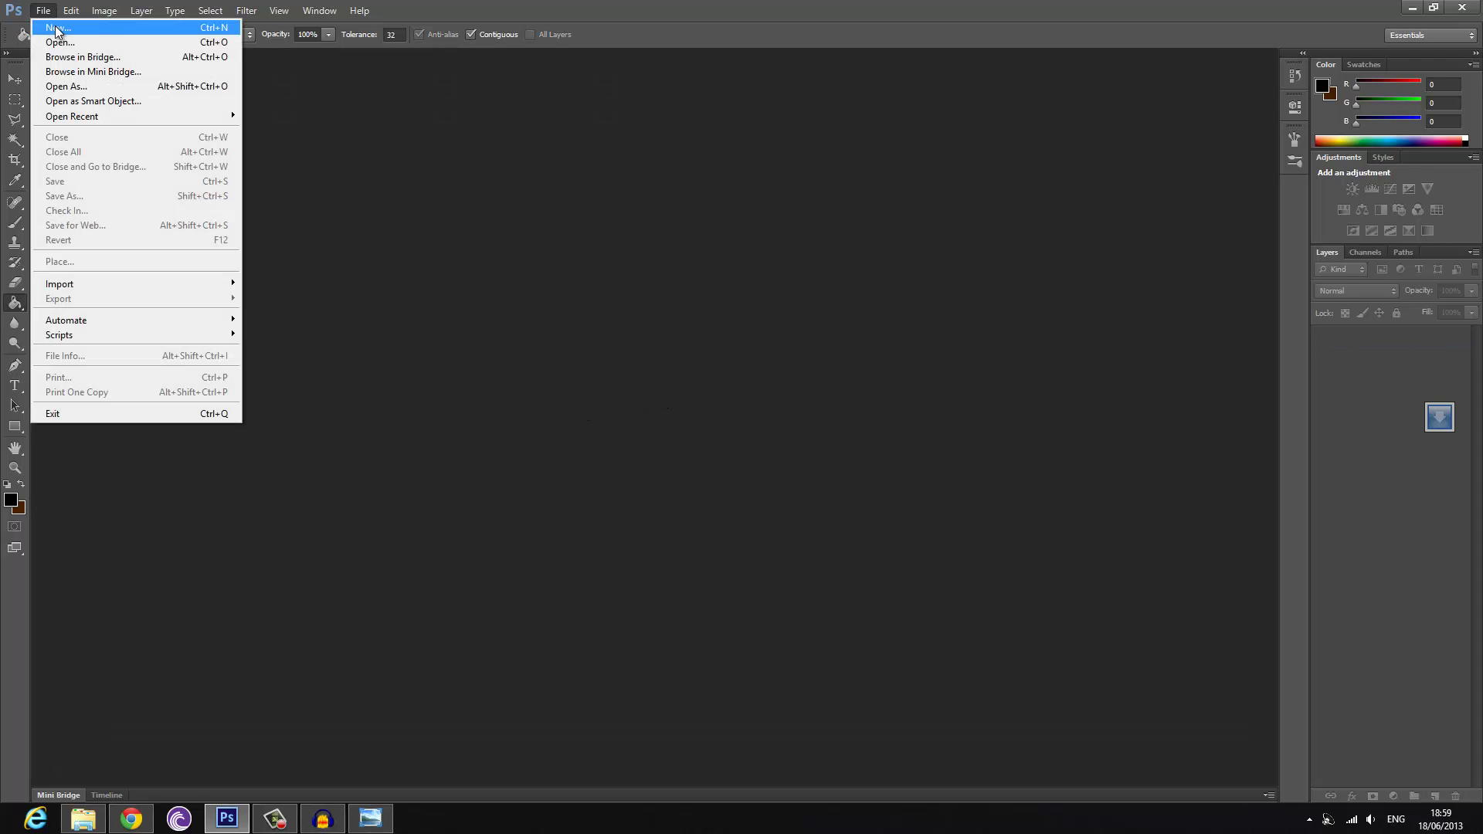
pyautogui.click(56, 28)
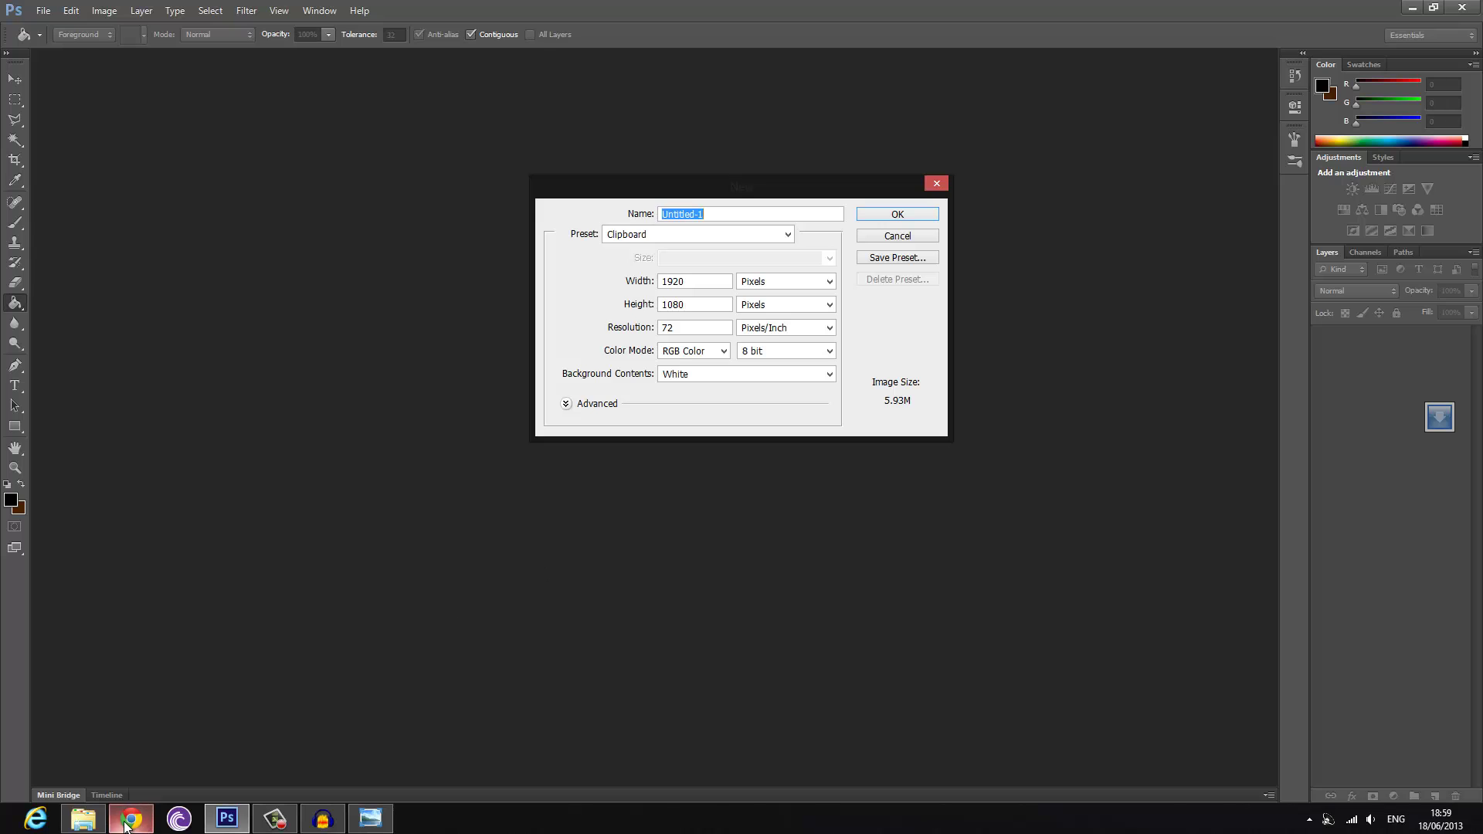
pyautogui.moveTo(130, 820)
pyautogui.click(142, 698)
pyautogui.click(71, 9)
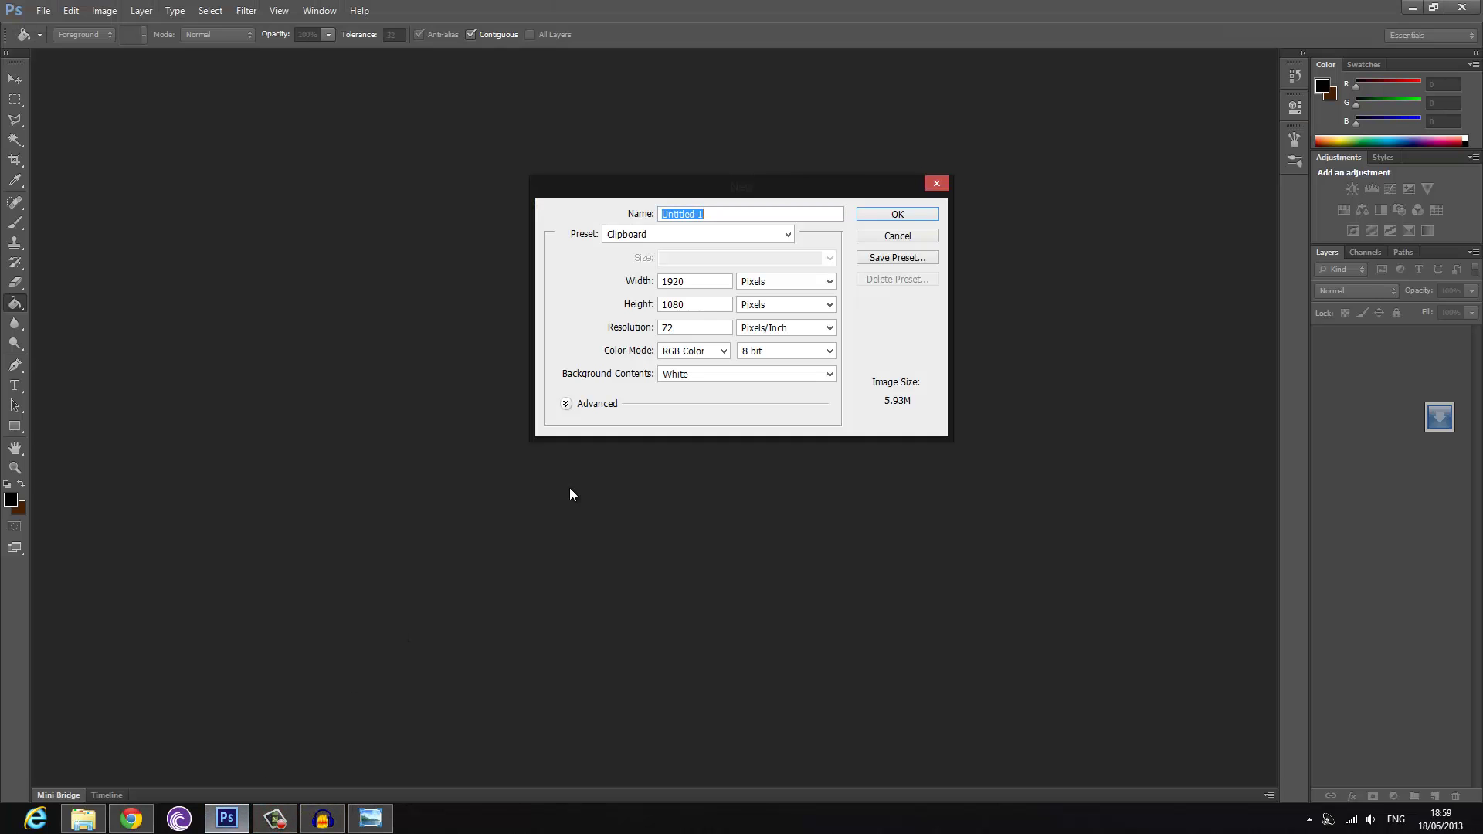
pyautogui.press('Tab')
pyautogui.press('Tab')
pyautogui.write('2')
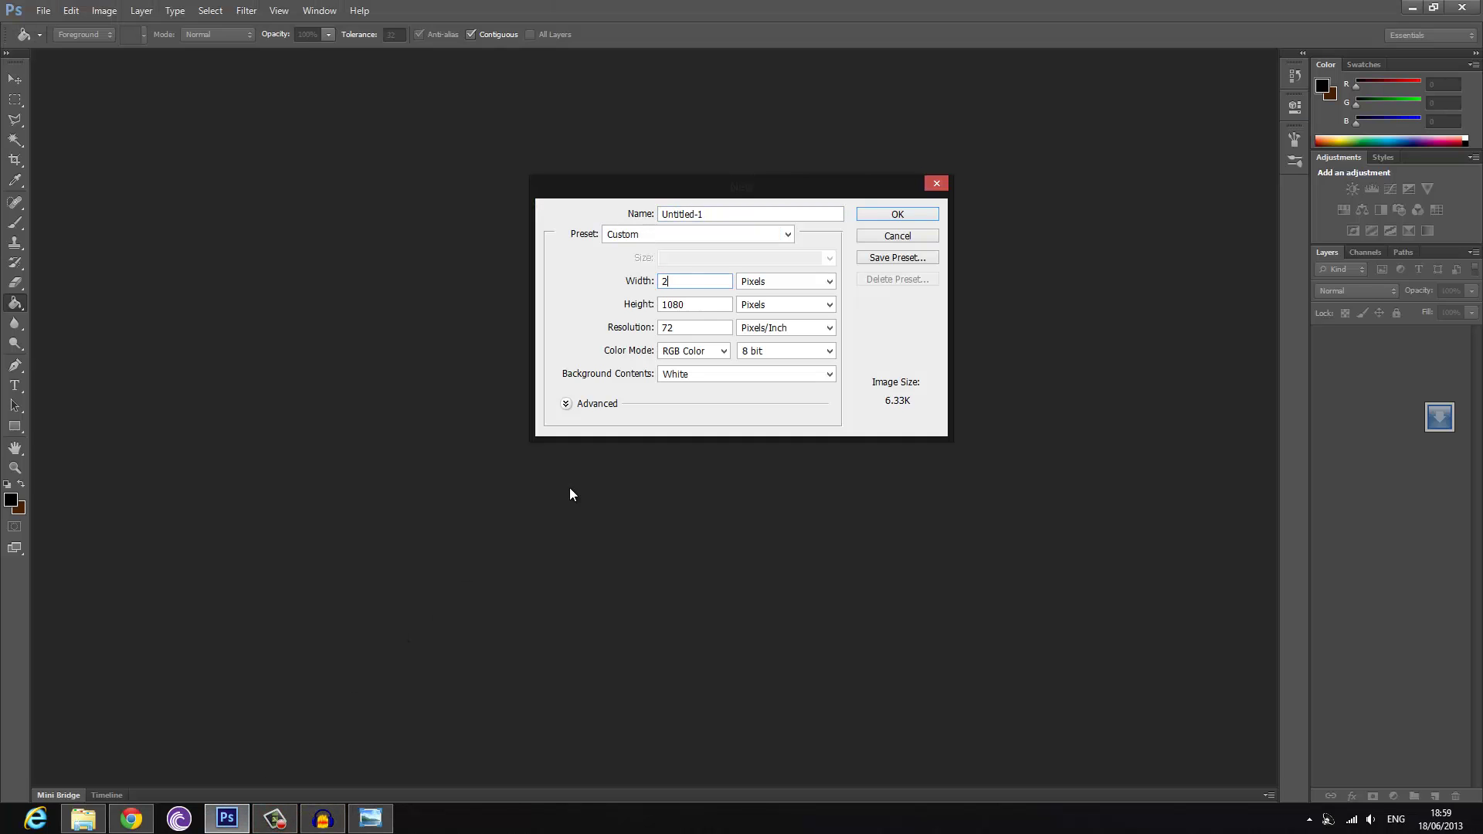
pyautogui.write('120')
pyautogui.press('Tab')
pyautogui.press('Tab')
pyautogui.write('1192')
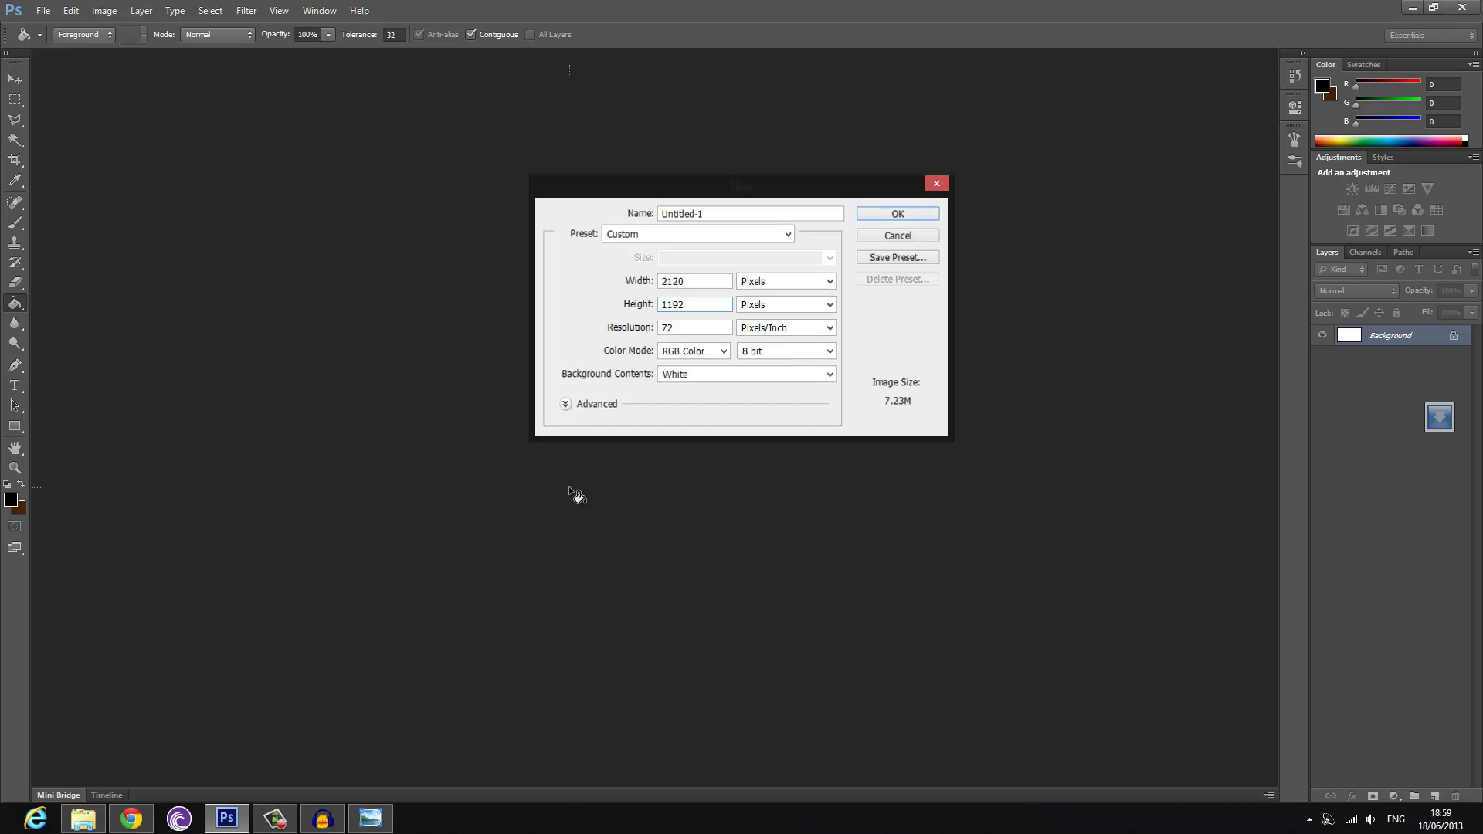
pyautogui.press('Return')
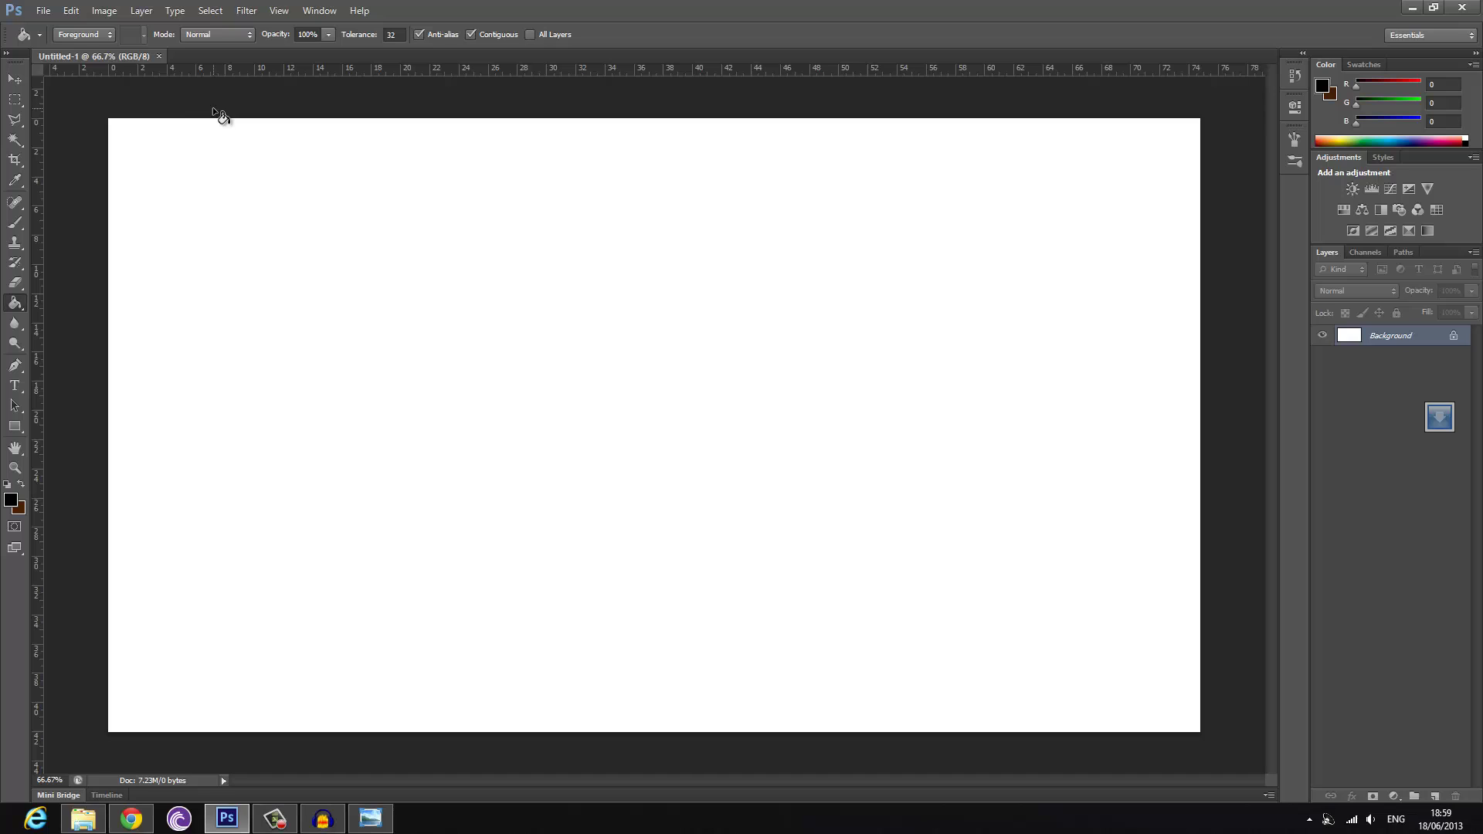
# - Create a 2120 × 1080 document, then close it as wrongly sized
pyautogui.click(44, 11)
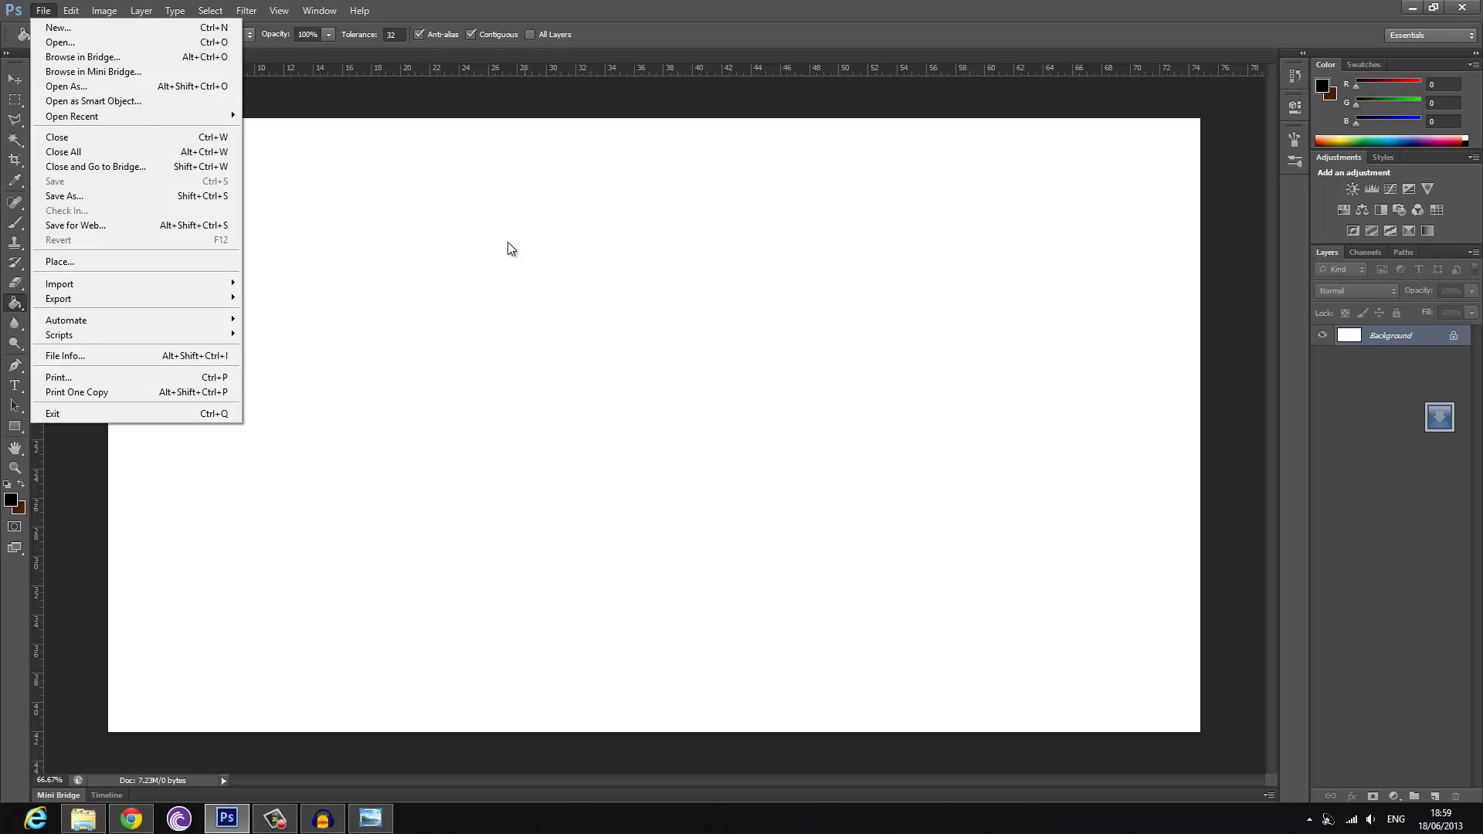
pyautogui.click(76, 30)
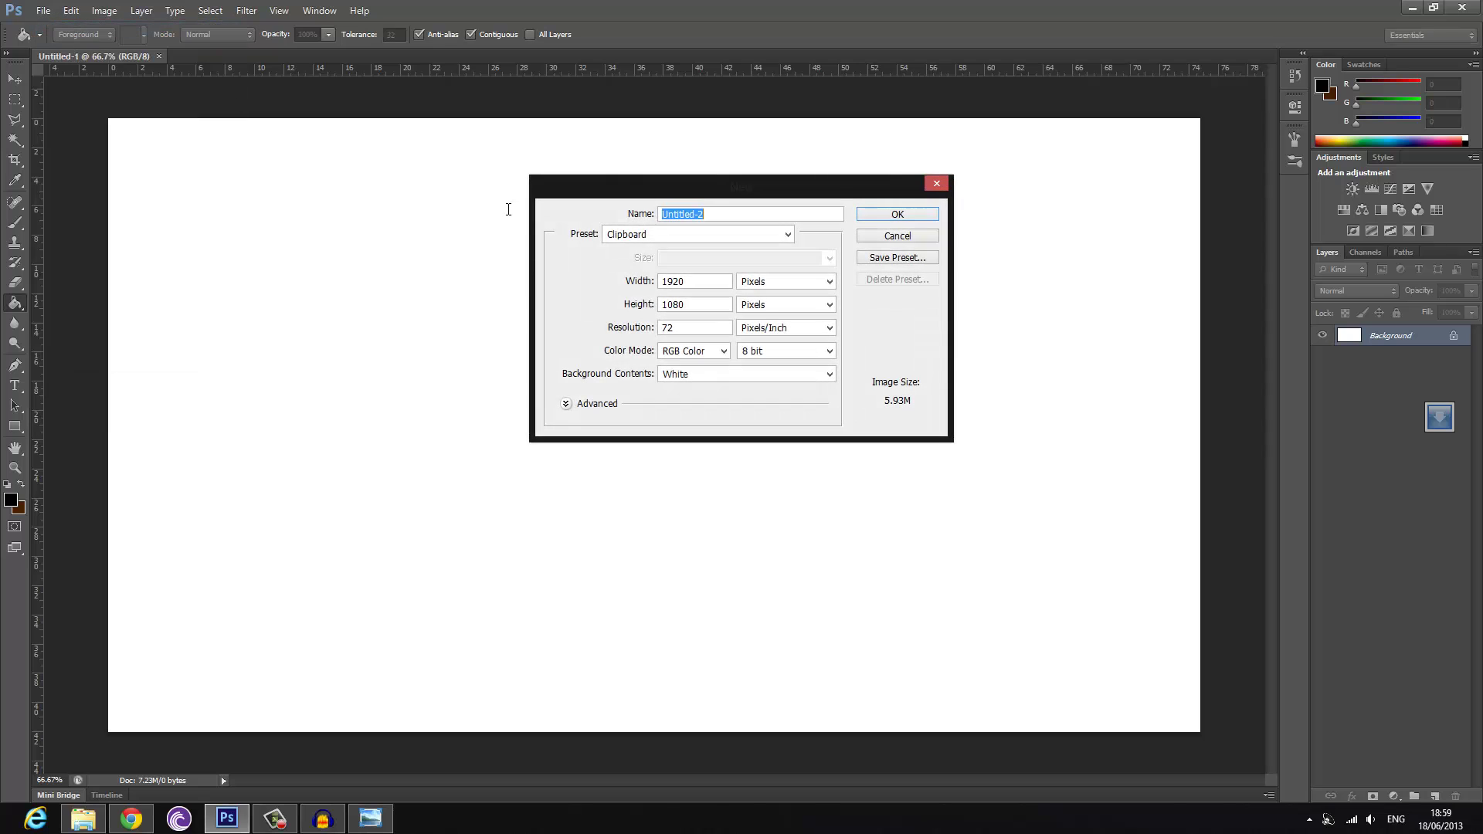
pyautogui.doubleClick(691, 289)
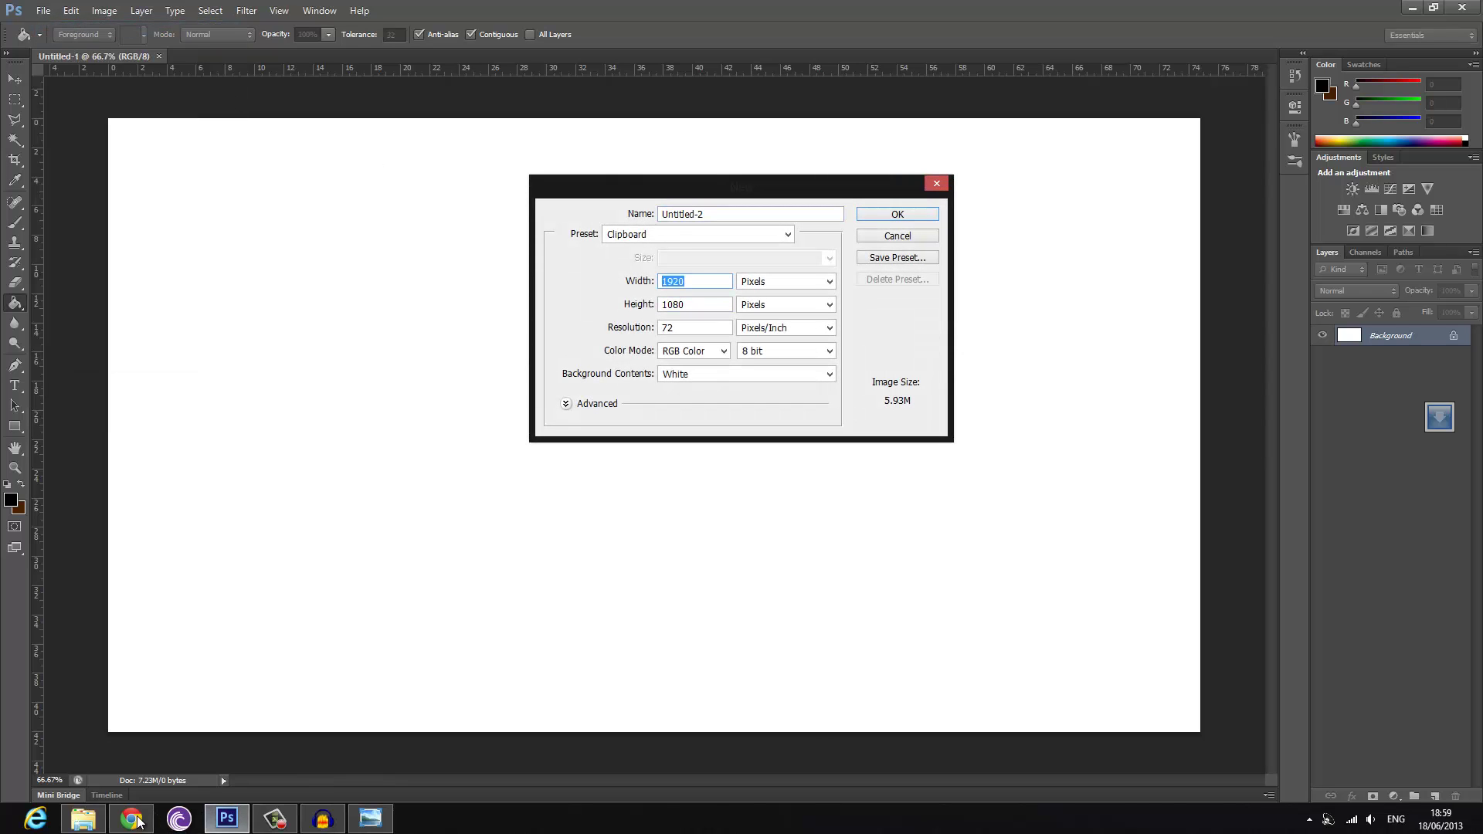
pyautogui.click(371, 820)
pyautogui.write('2120')
pyautogui.press('Tab')
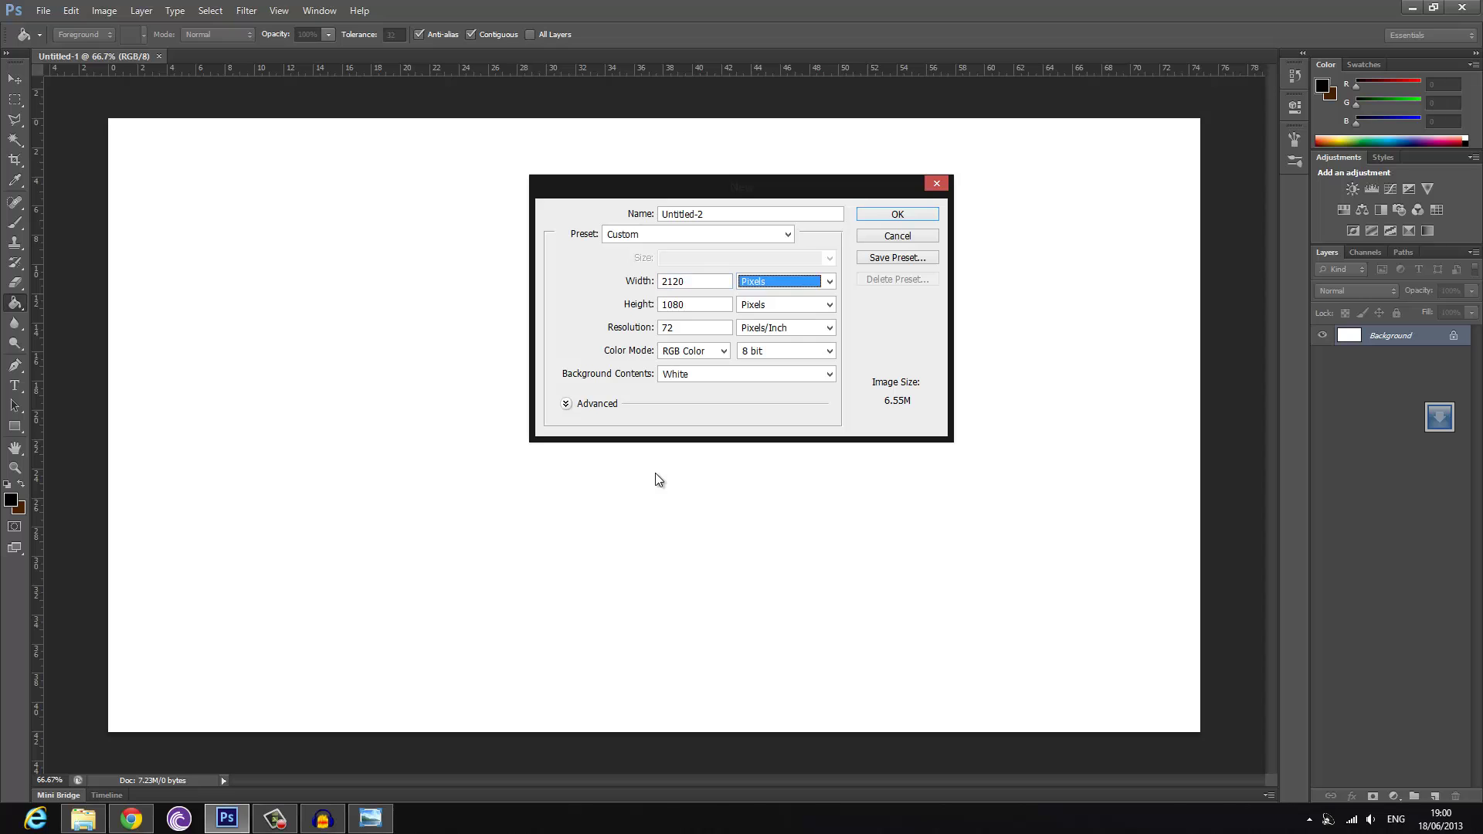
pyautogui.press('Return')
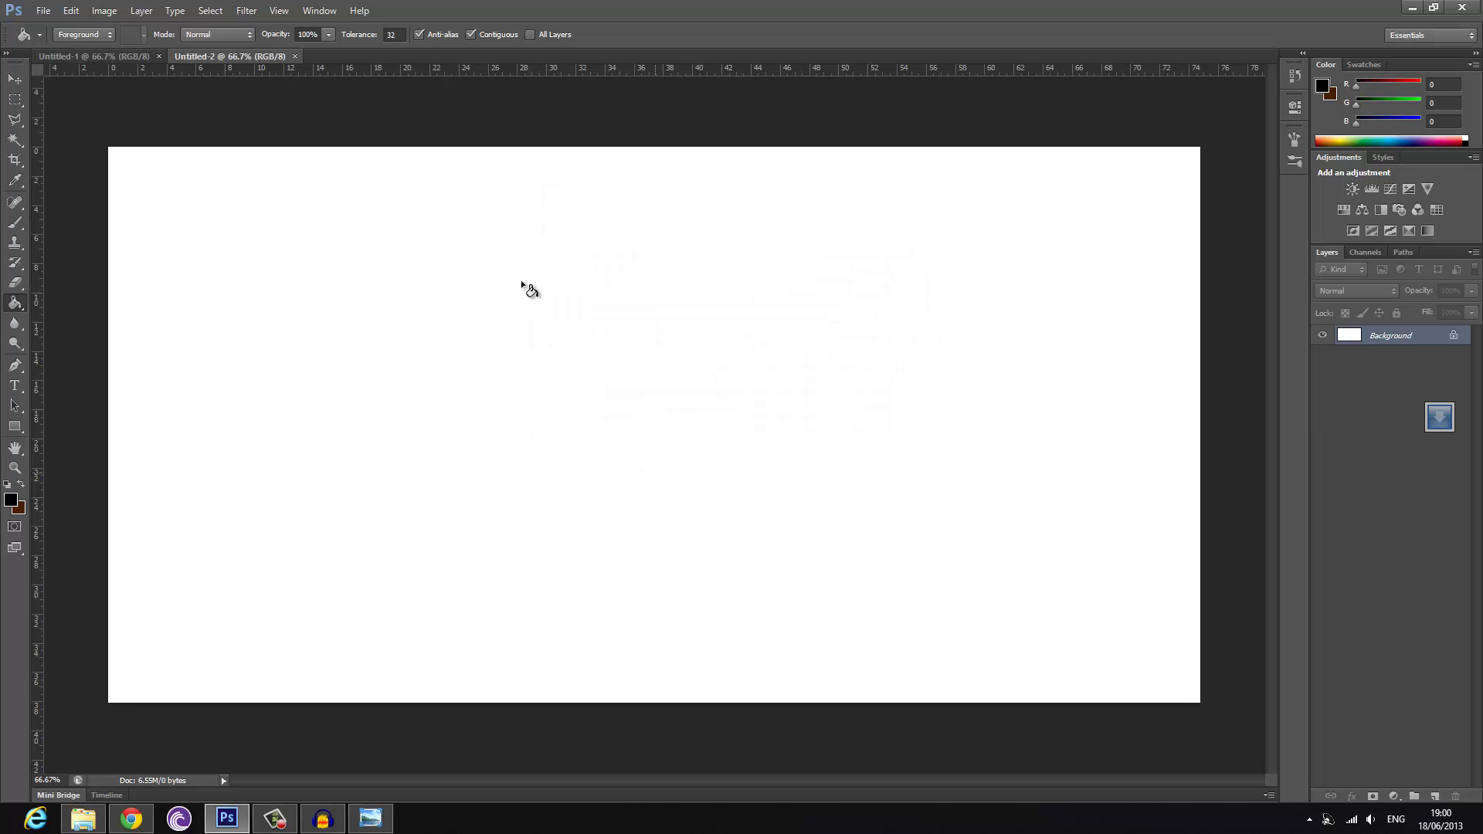
pyautogui.click(294, 57)
# - Create a new white document 2120 × 350 pixels for the banner strip
pyautogui.click(44, 11)
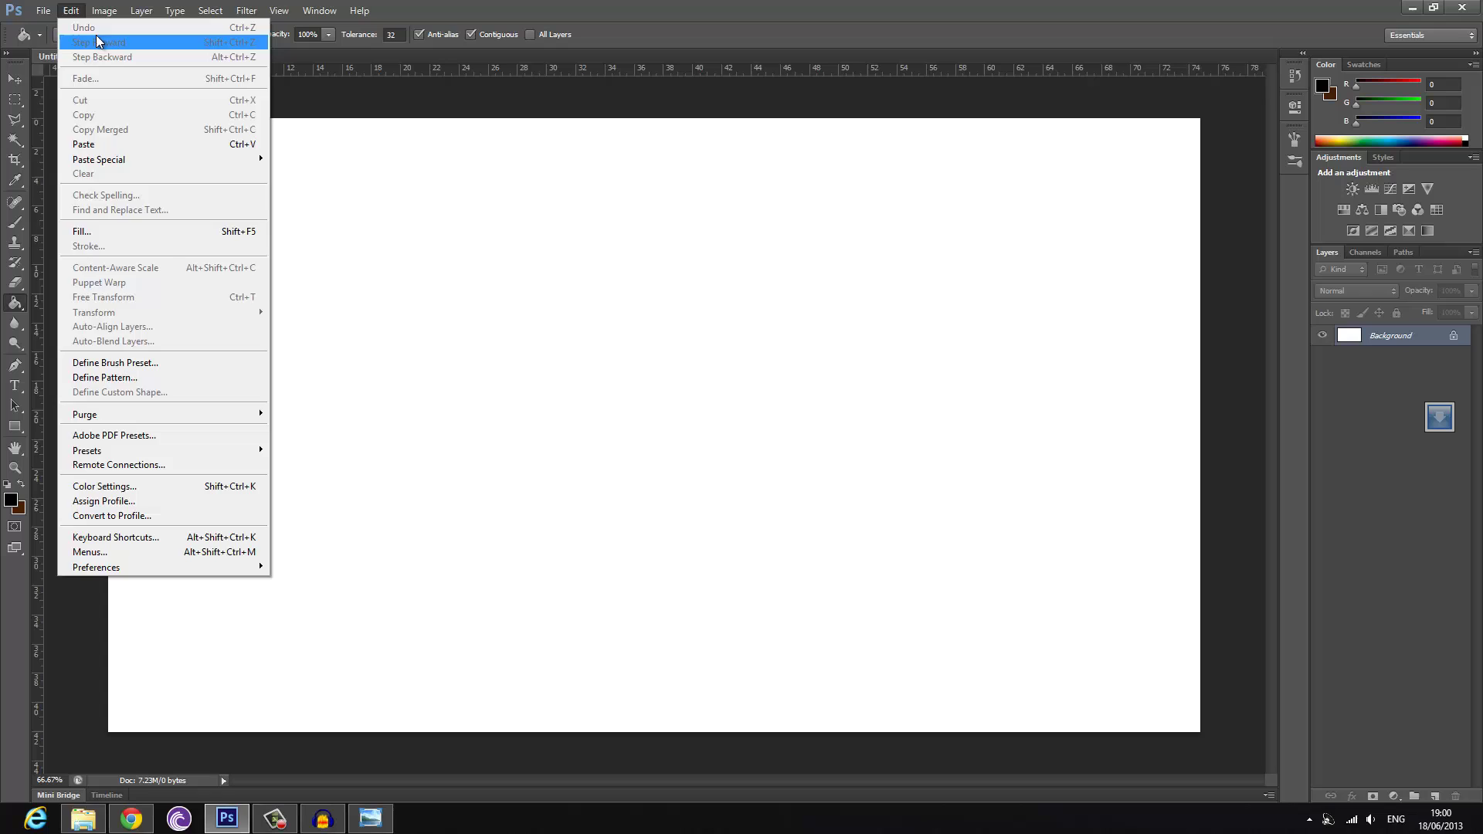
pyautogui.click(51, 26)
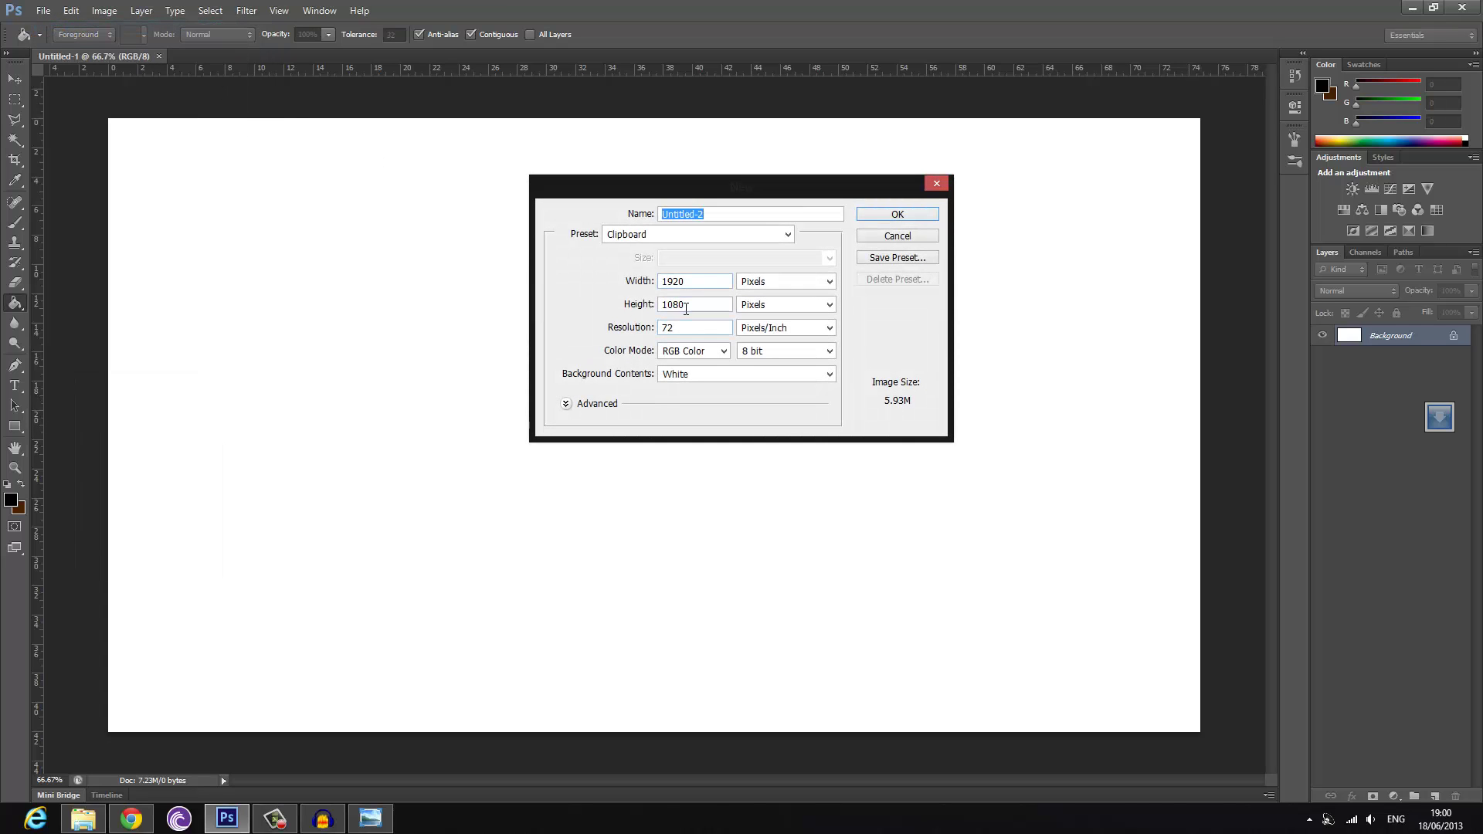
pyautogui.doubleClick(669, 281)
pyautogui.write('2120')
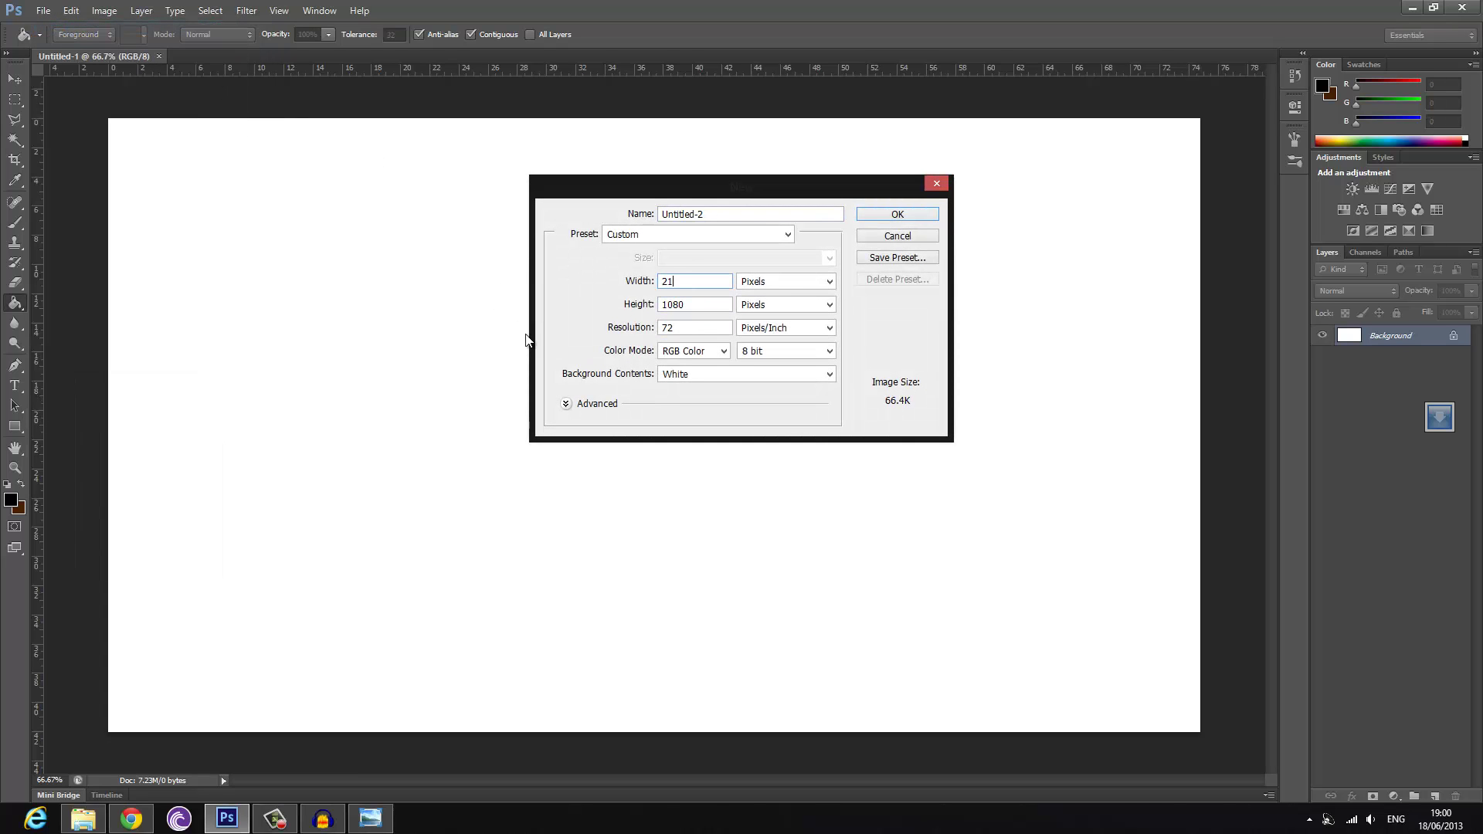
pyautogui.press('Tab')
pyautogui.press('Tab')
pyautogui.write('350')
pyautogui.press('Return')
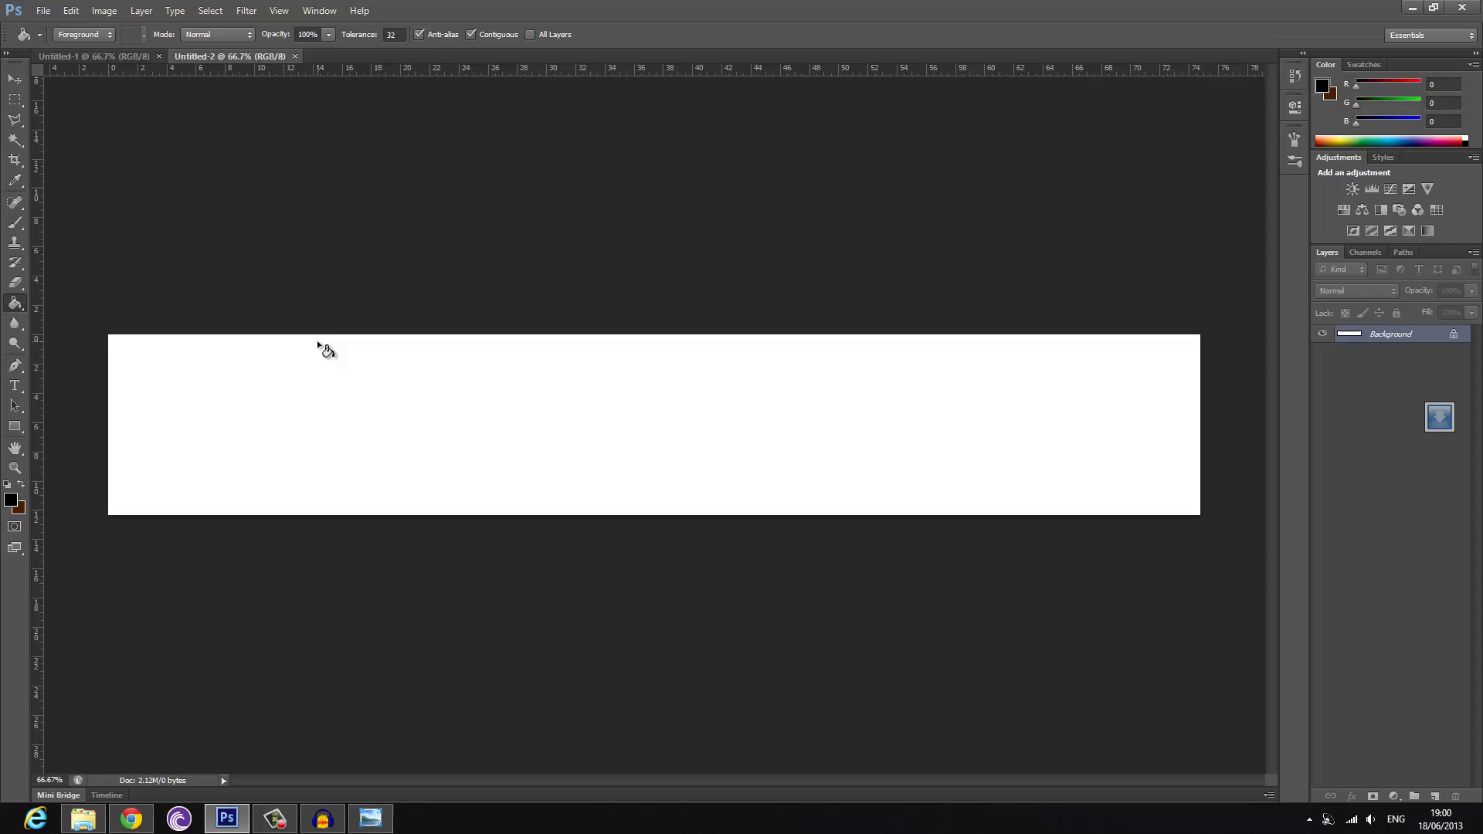
# - Fill the 2120 × 350 canvas with black and add a grainy texture from the Filter menu
pyautogui.click(292, 424)
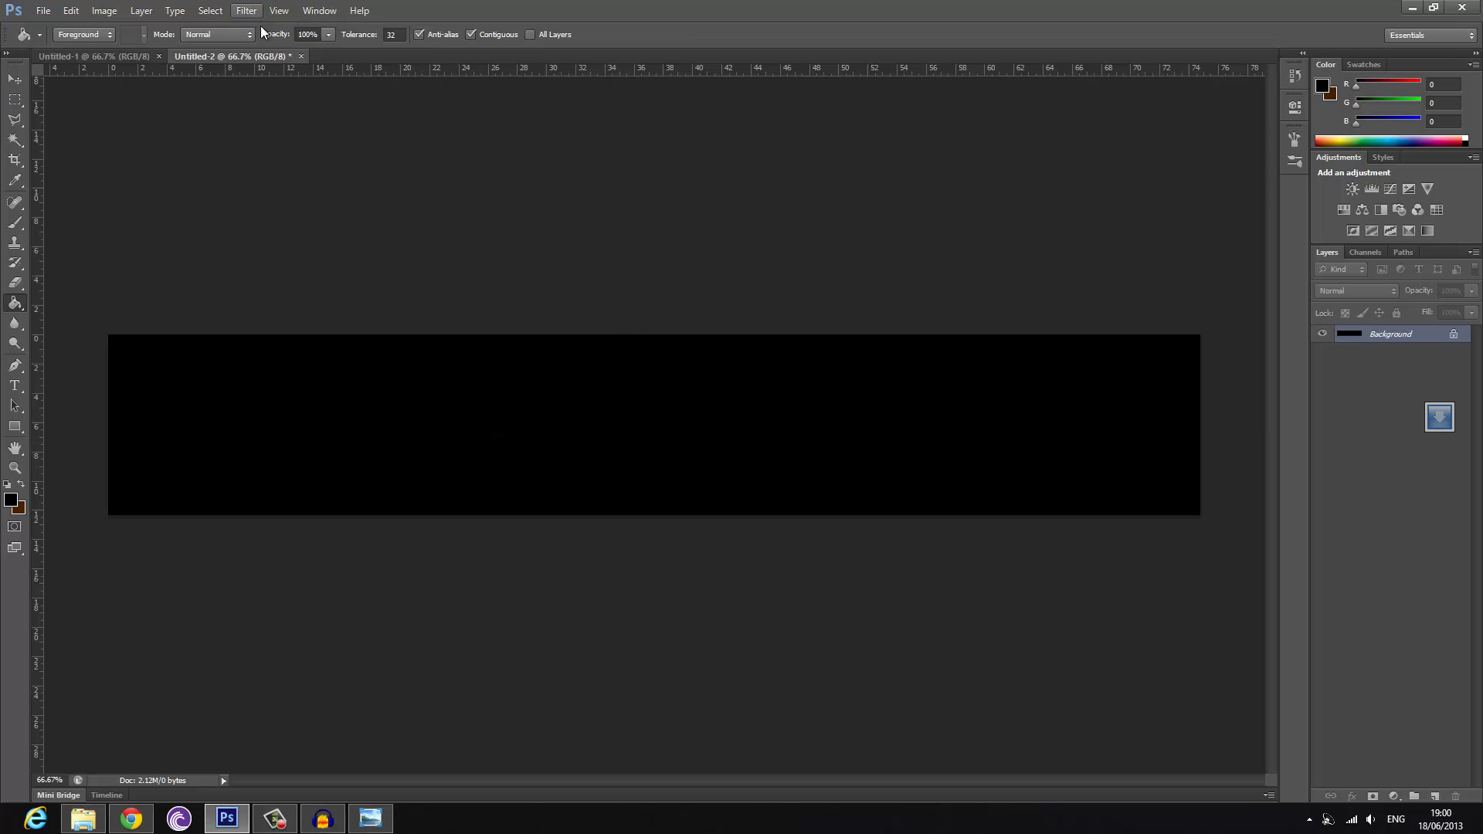
pyautogui.click(247, 11)
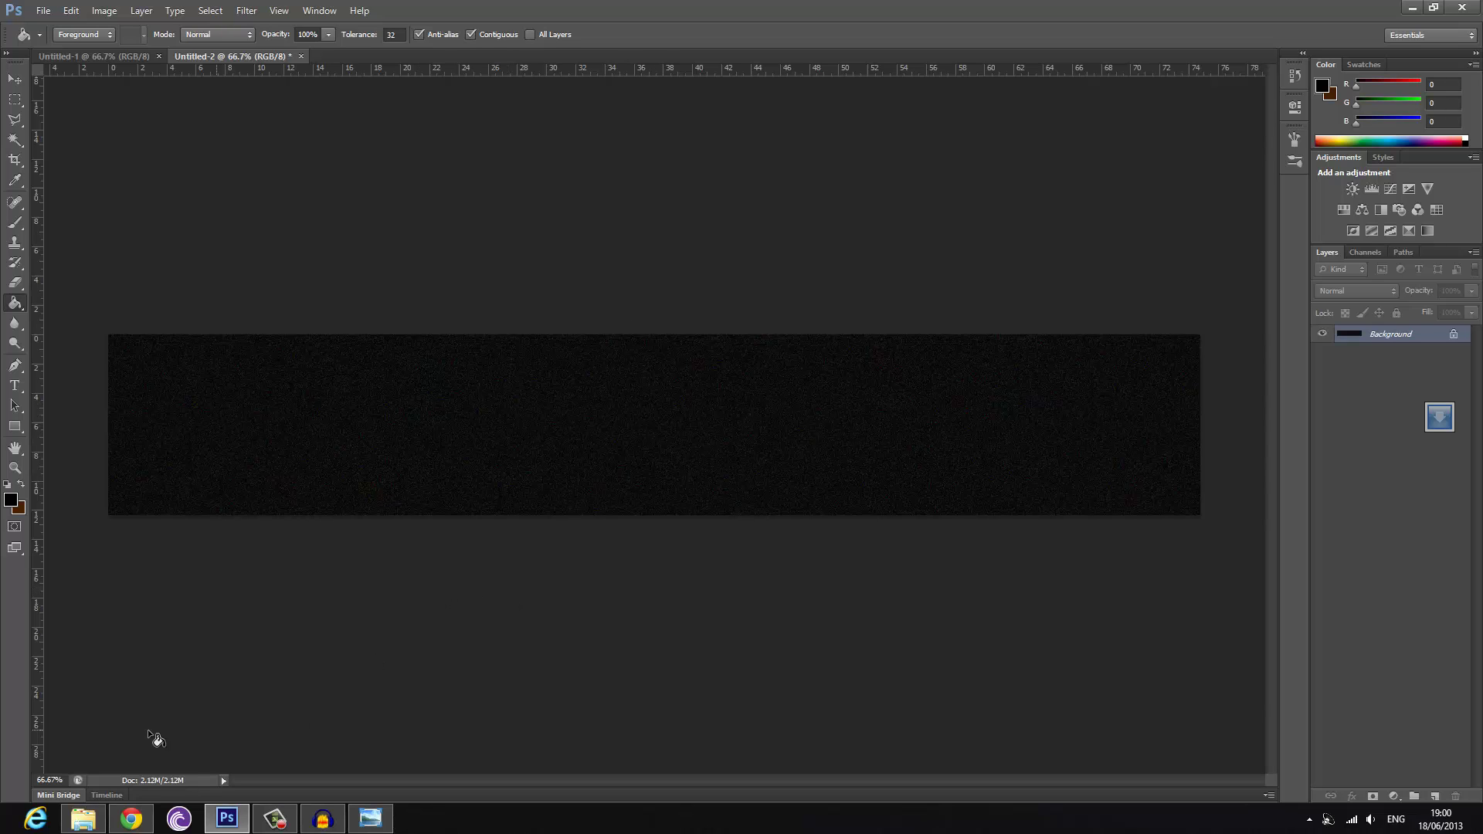
# - Copy the 2935-galaxy-1920x1080-fantasy-wallpaper.jpg image from Chrome at full size
pyautogui.click(131, 818)
pyautogui.click(255, 9)
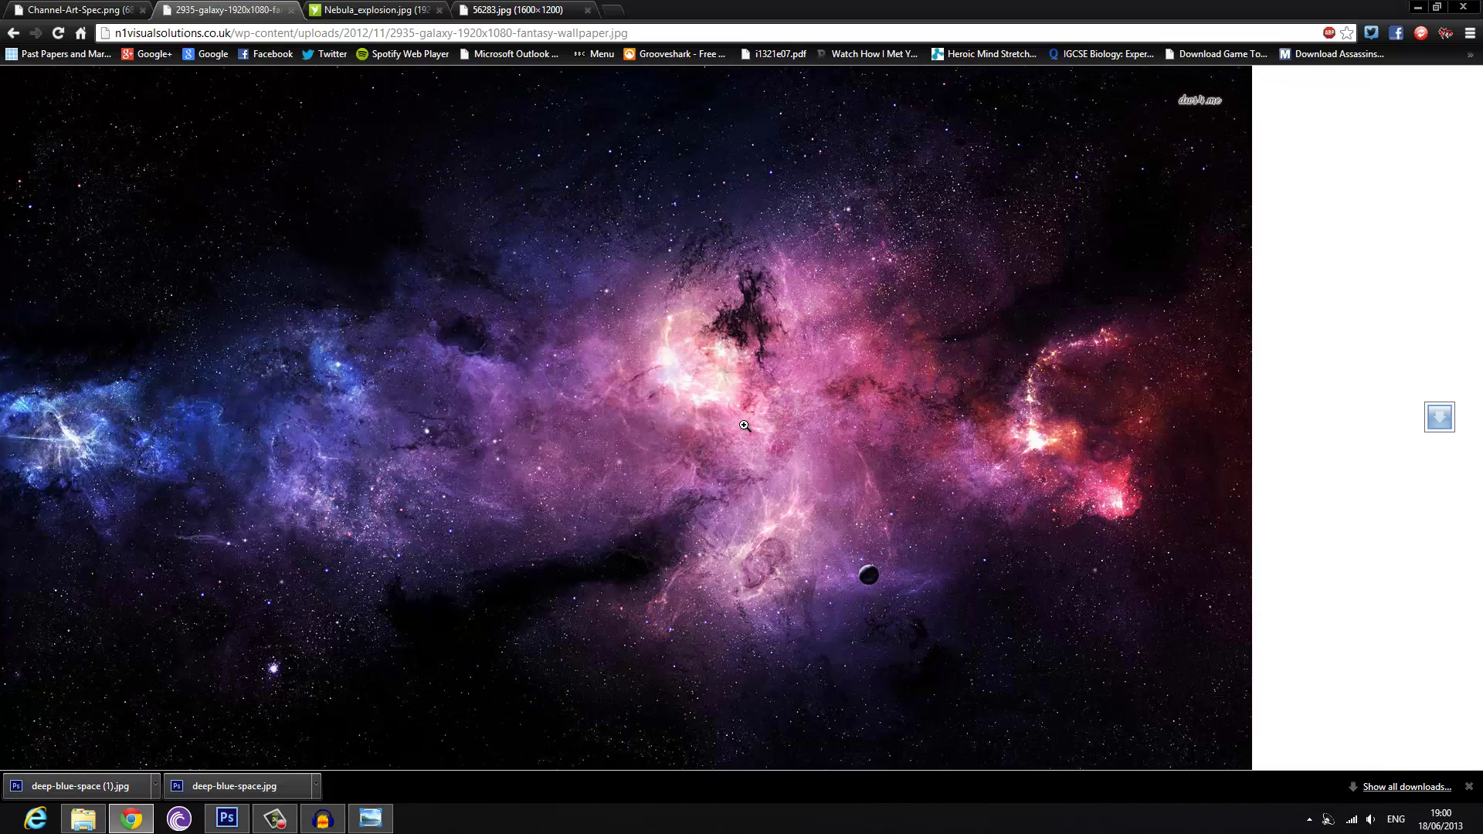
pyautogui.click(744, 425)
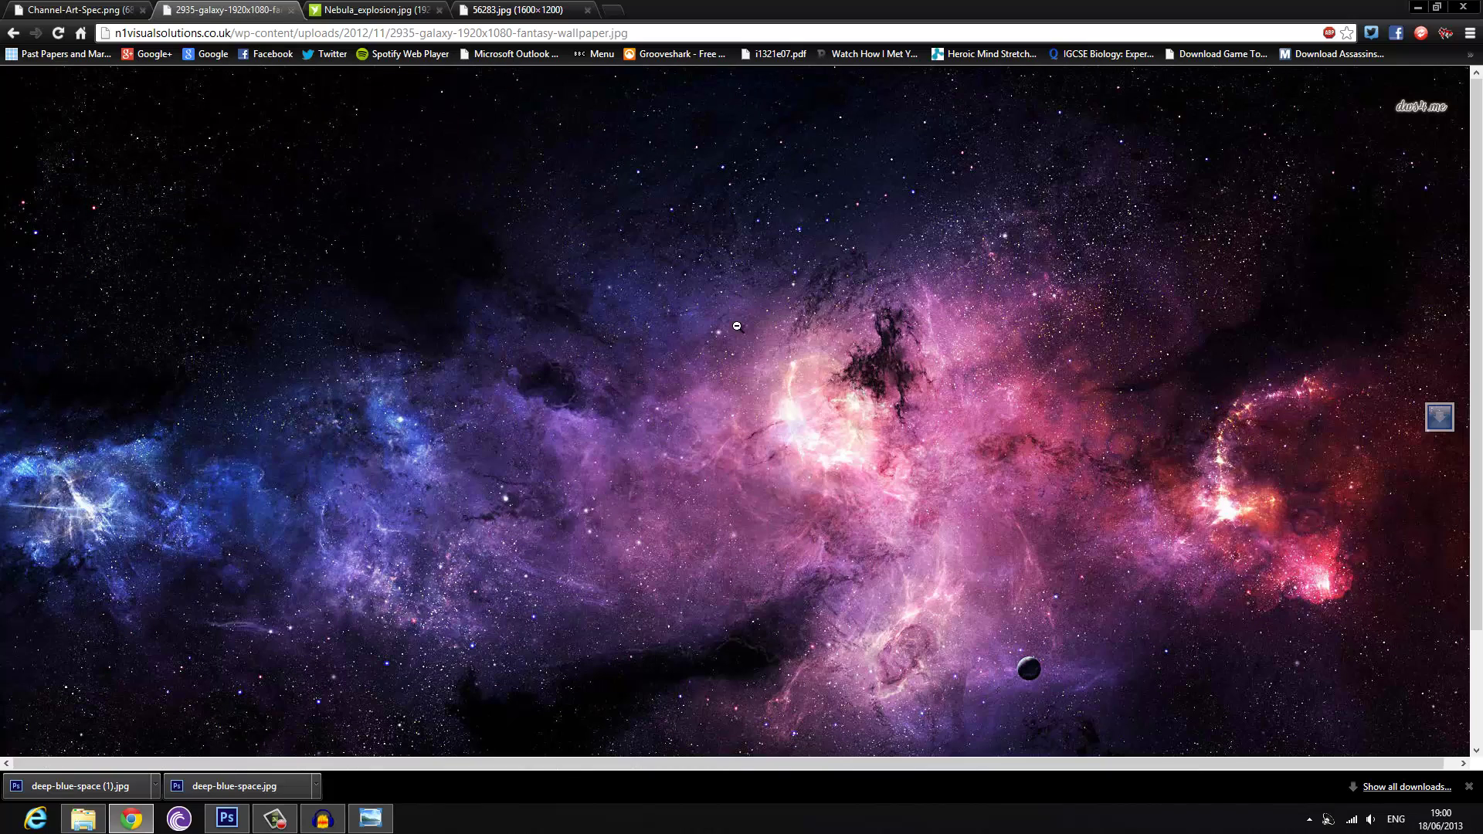
pyautogui.rightClick(861, 511)
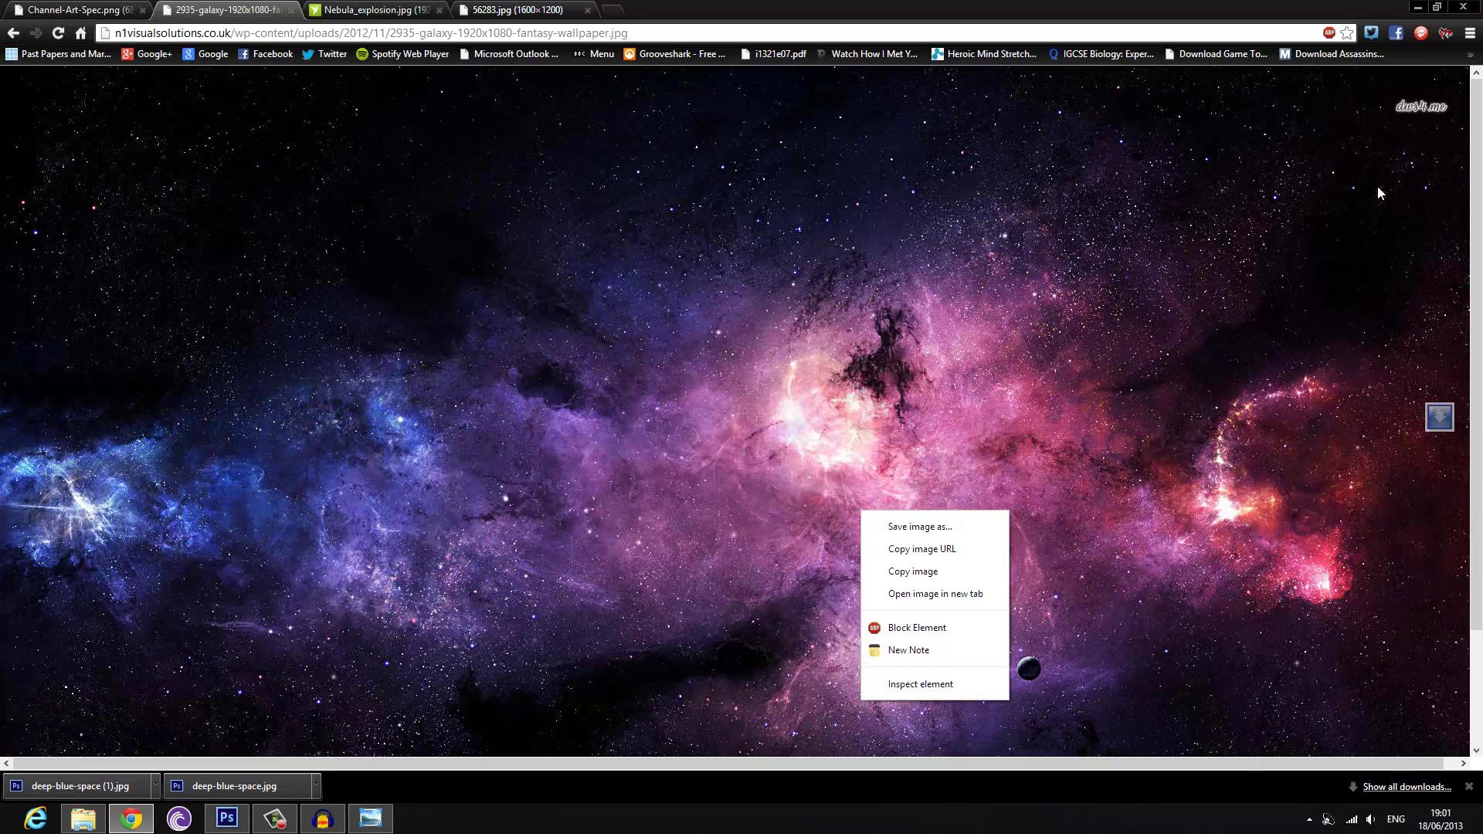
pyautogui.click(919, 571)
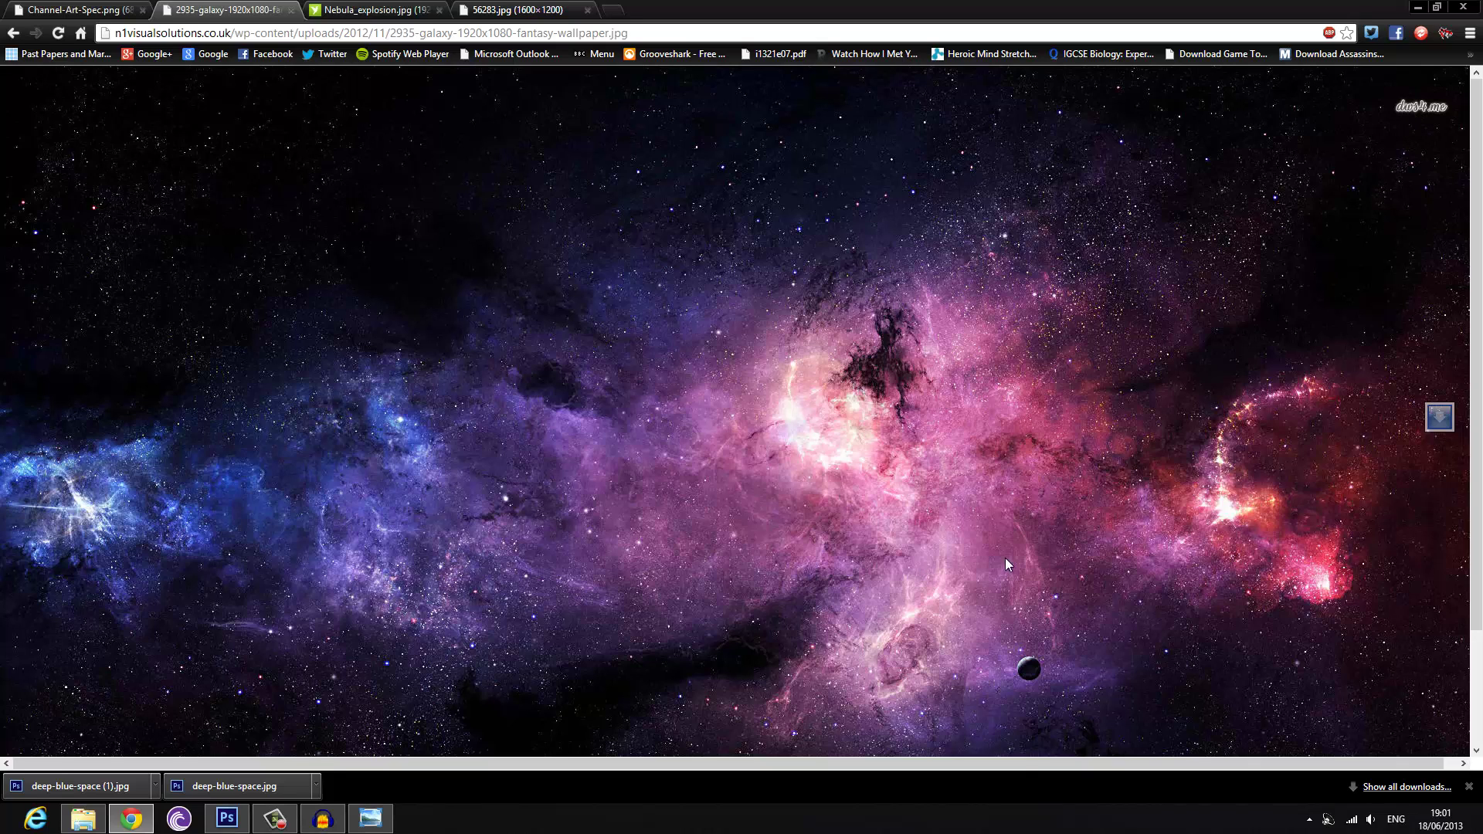
# - Paste the galaxy image into the banner and move it up so the nebula fills the strip
pyautogui.click(226, 818)
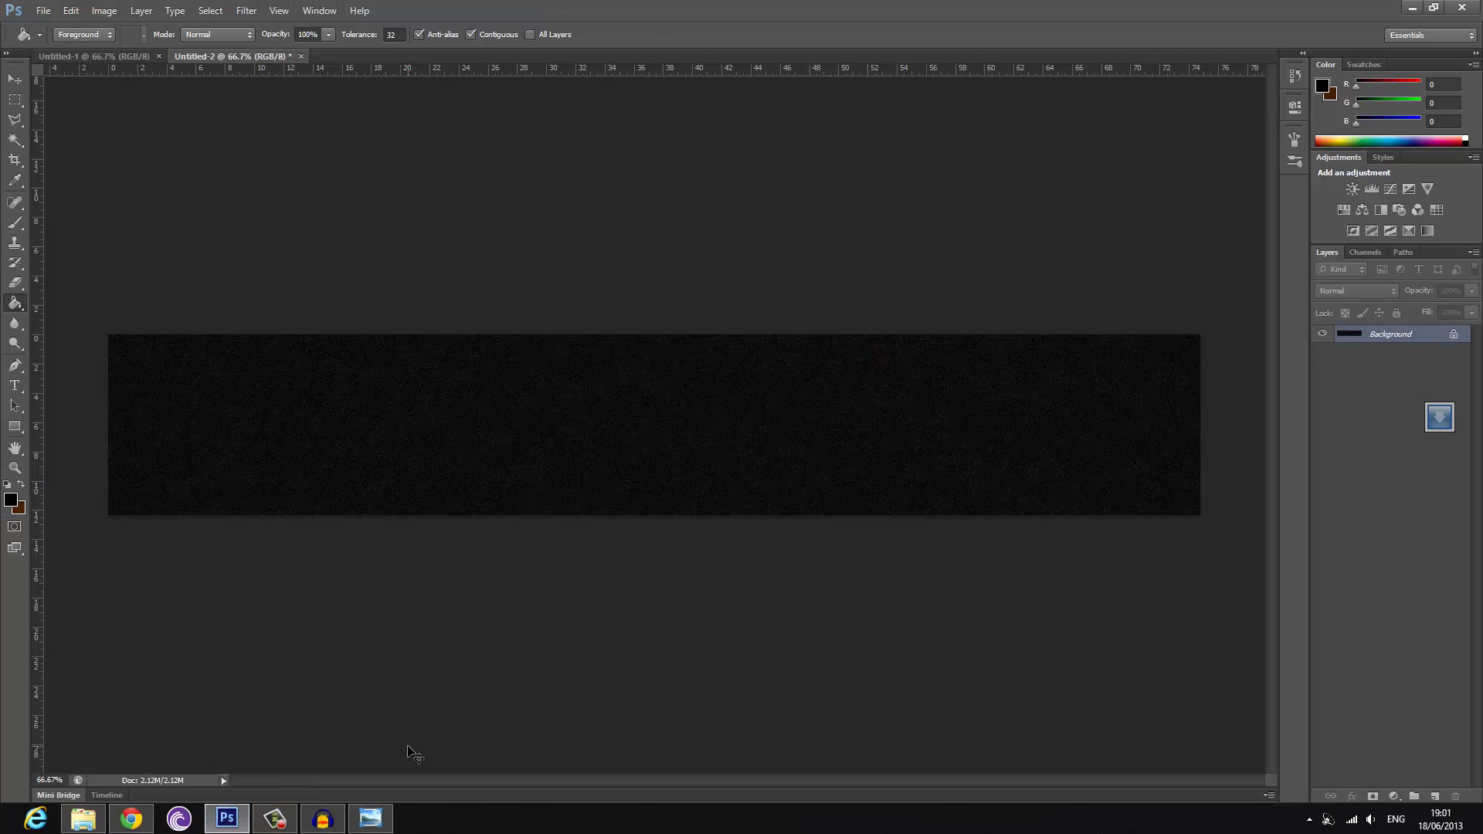
pyautogui.hotkey('ctrl', 'v')
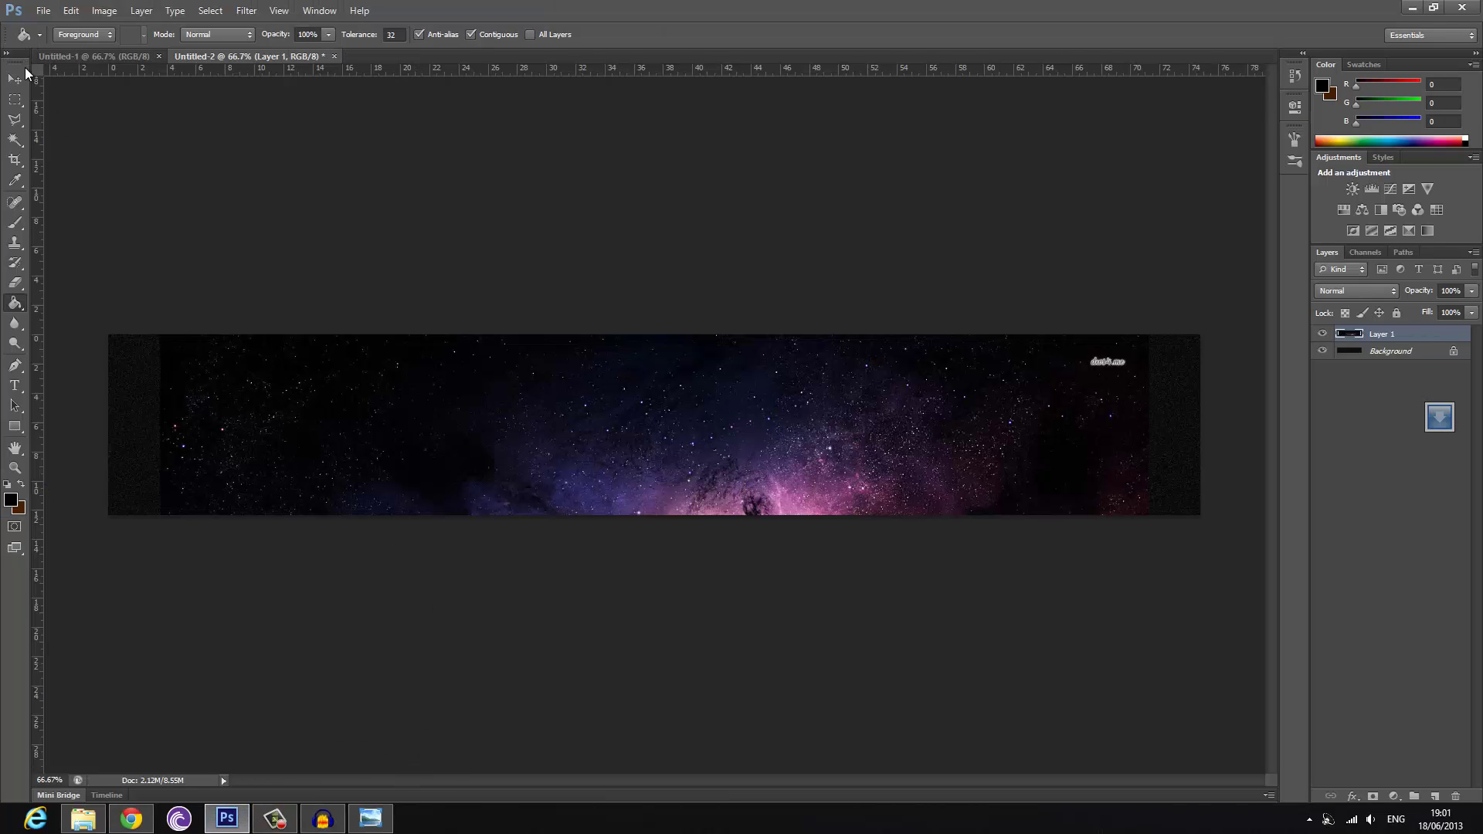
pyautogui.click(15, 78)
pyautogui.moveTo(771, 488); pyautogui.dragTo(762, 322)
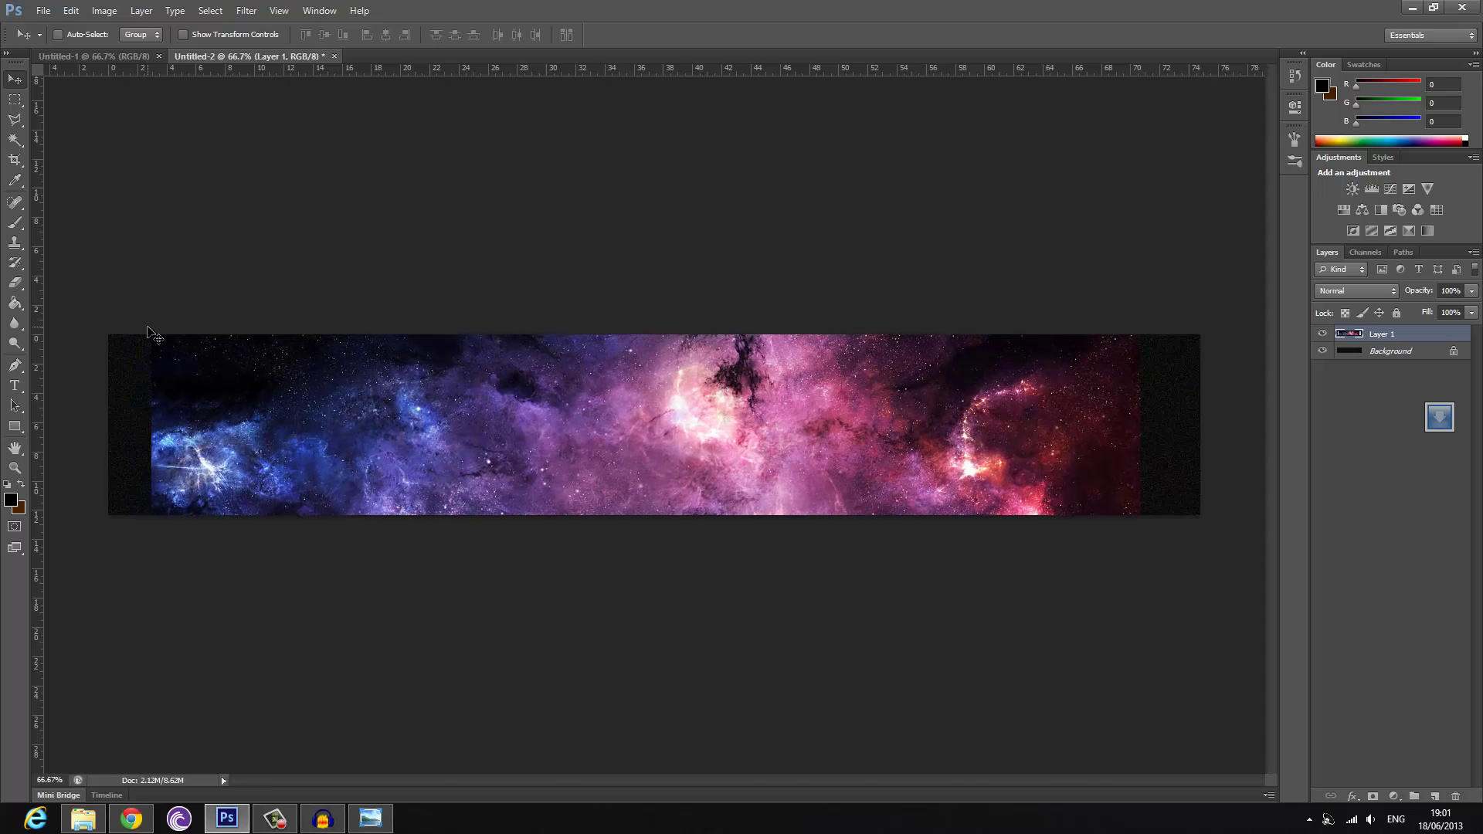
# - Type the text ATLSM3 at the centre of the banner
pyautogui.click(15, 385)
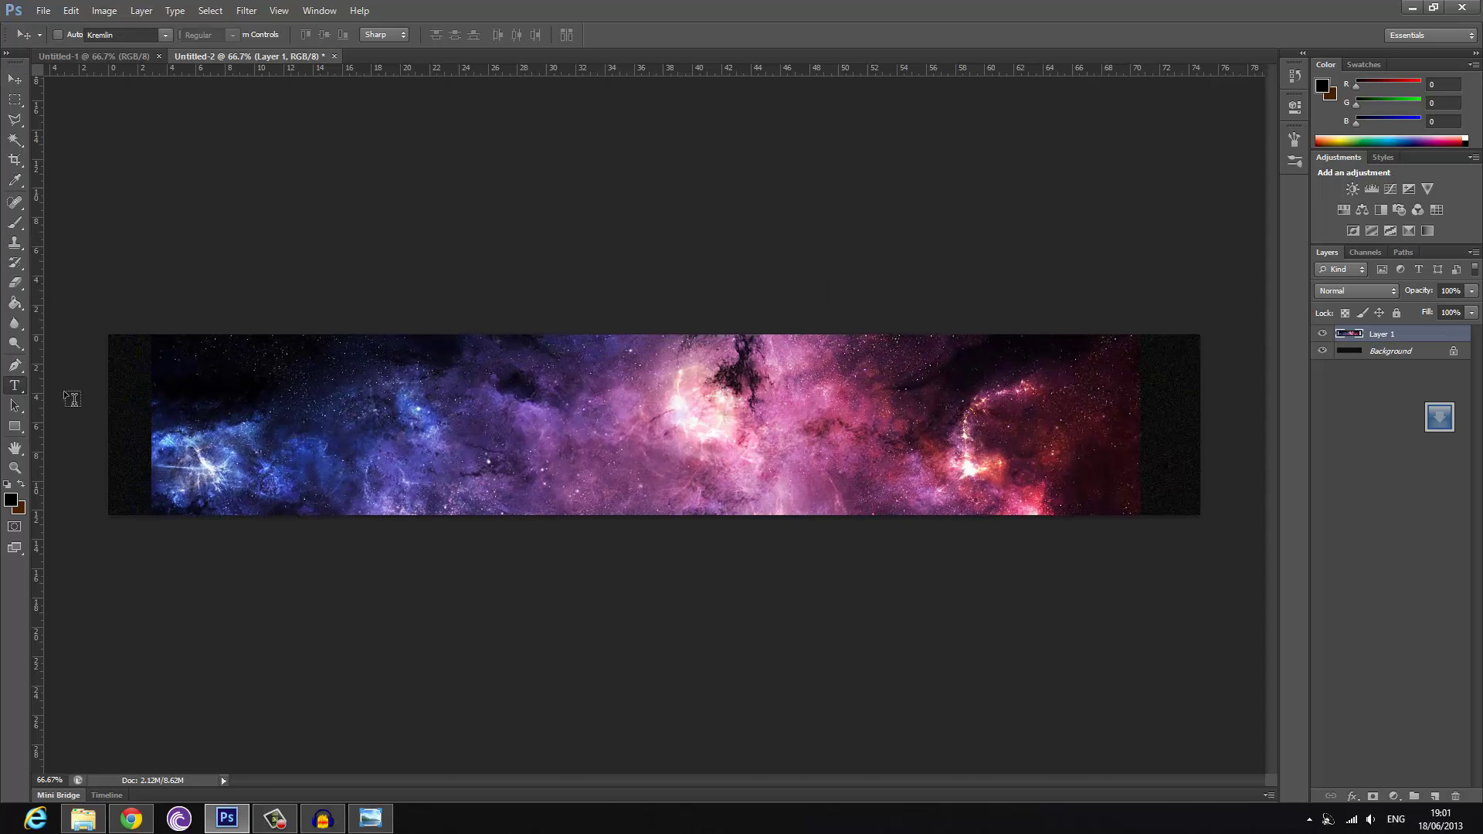
pyautogui.click(527, 427)
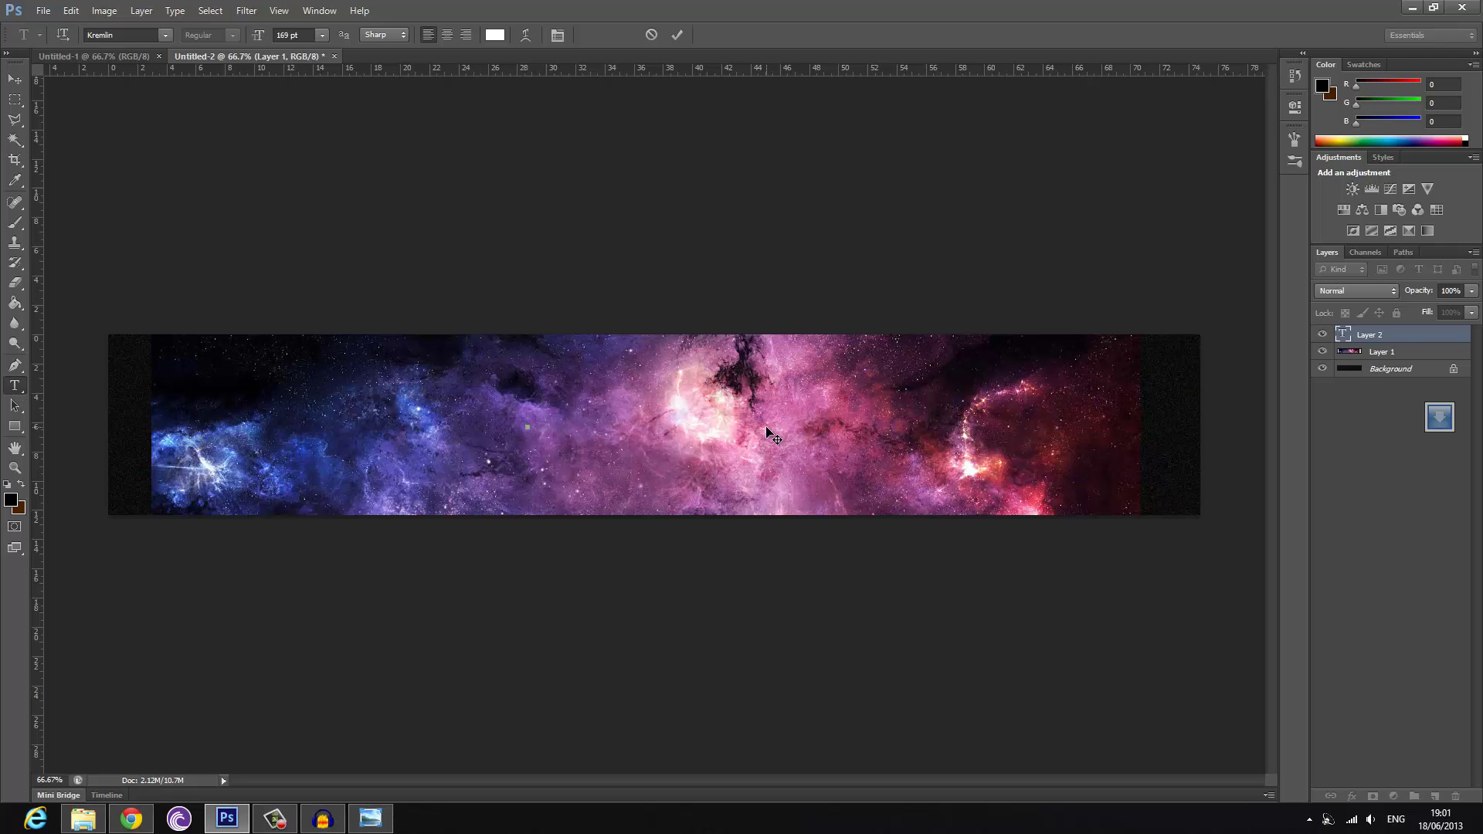
pyautogui.write('AT')
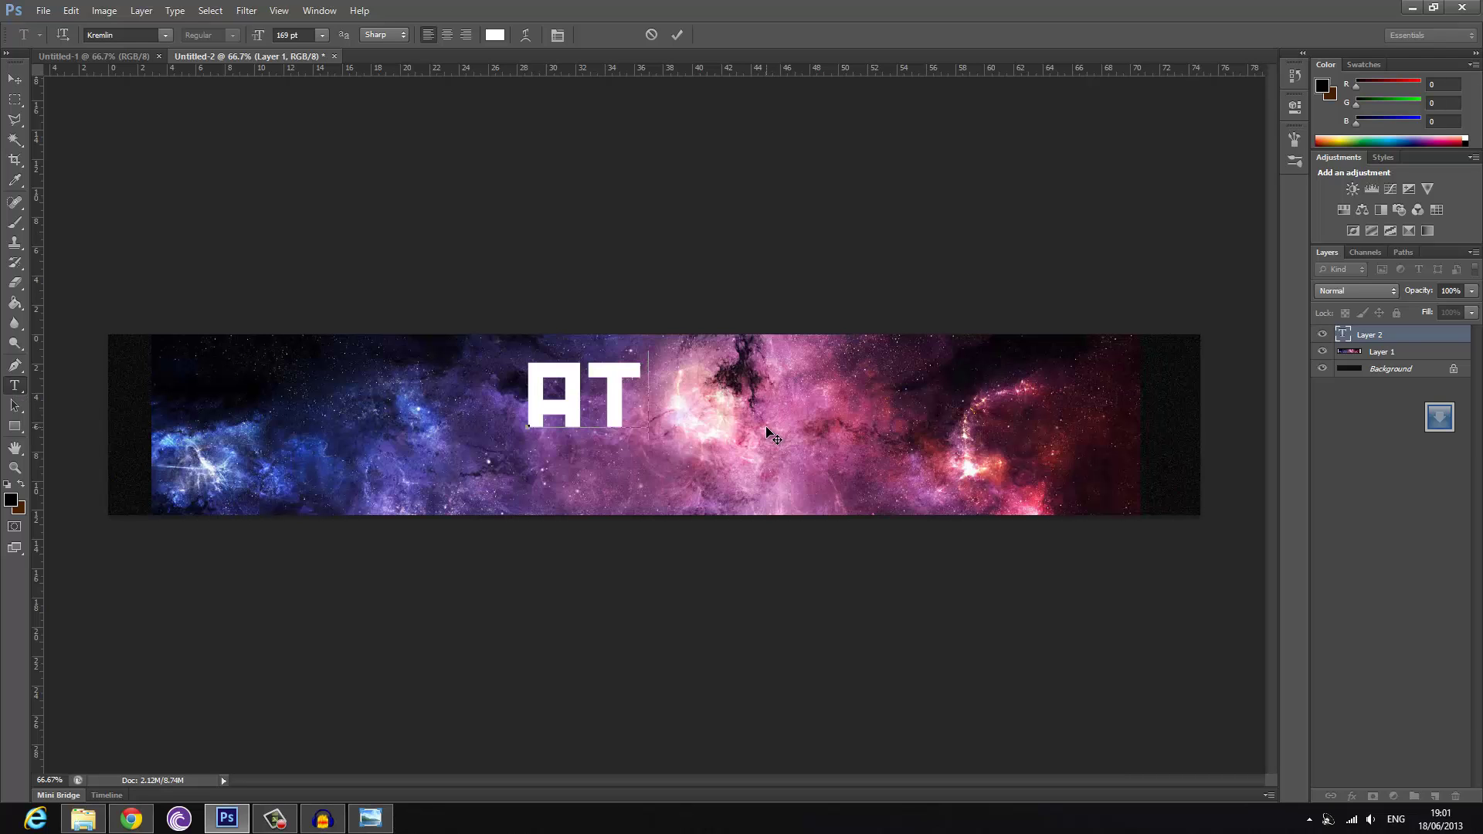
pyautogui.write('L')
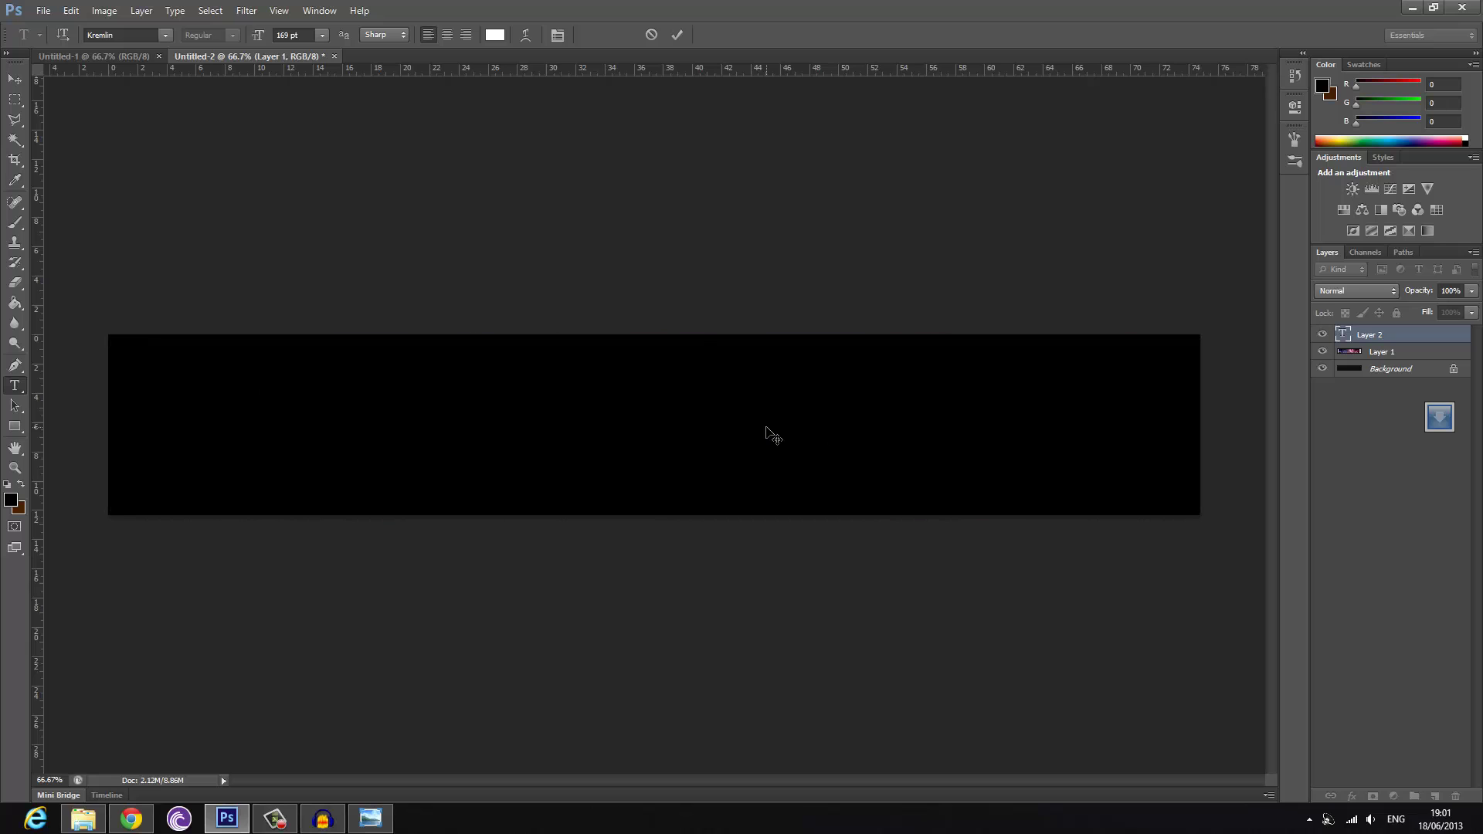
pyautogui.write('SM3')
pyautogui.hotkey('shift', 'Left')
pyautogui.hotkey('shift', 'Left')
pyautogui.press('Left')
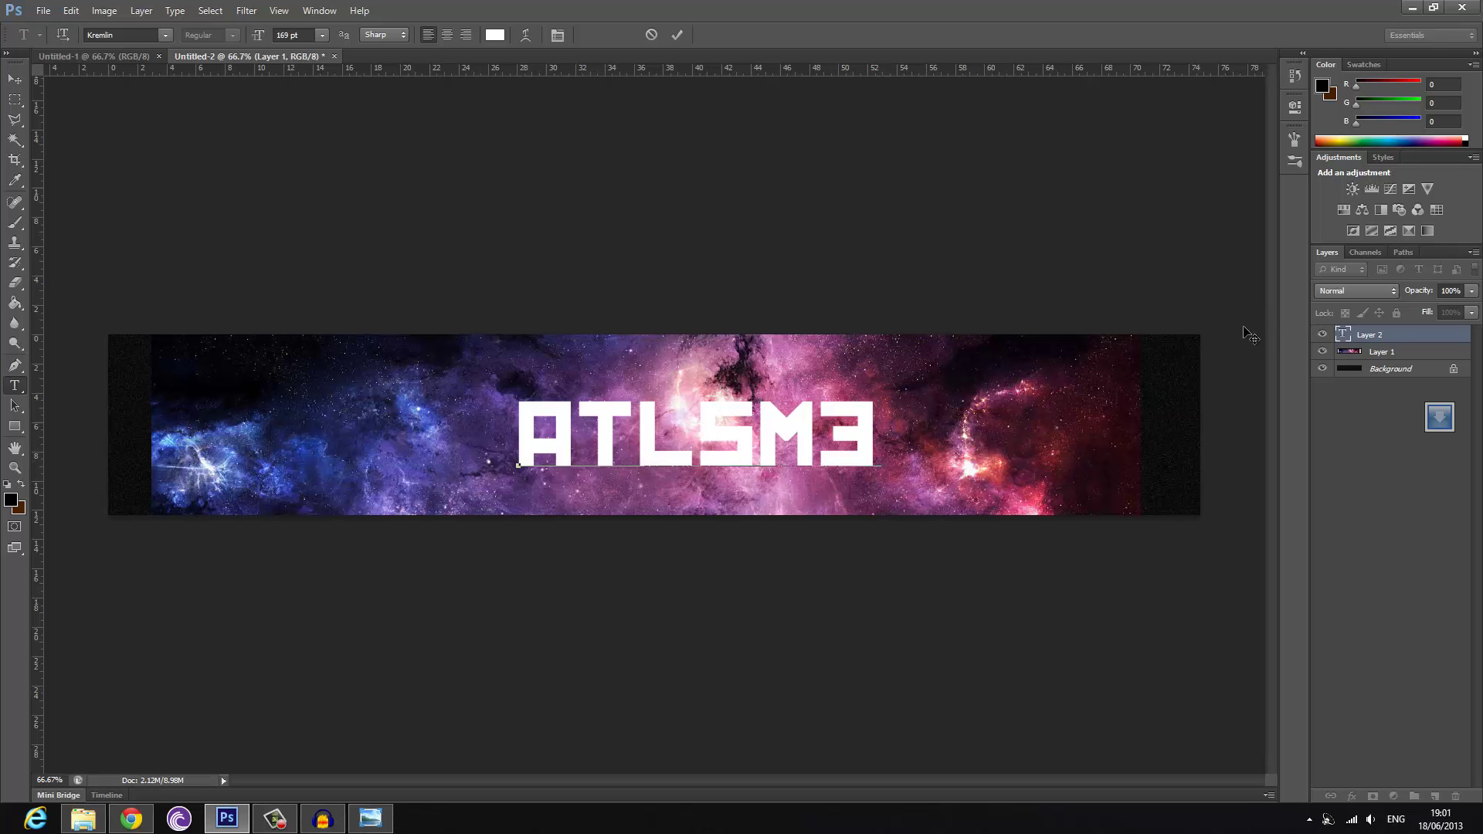
# - Commit the ATLSM3 text and Magic Wand-select all six letters A, T, L, S, M and 3
pyautogui.click(678, 35)
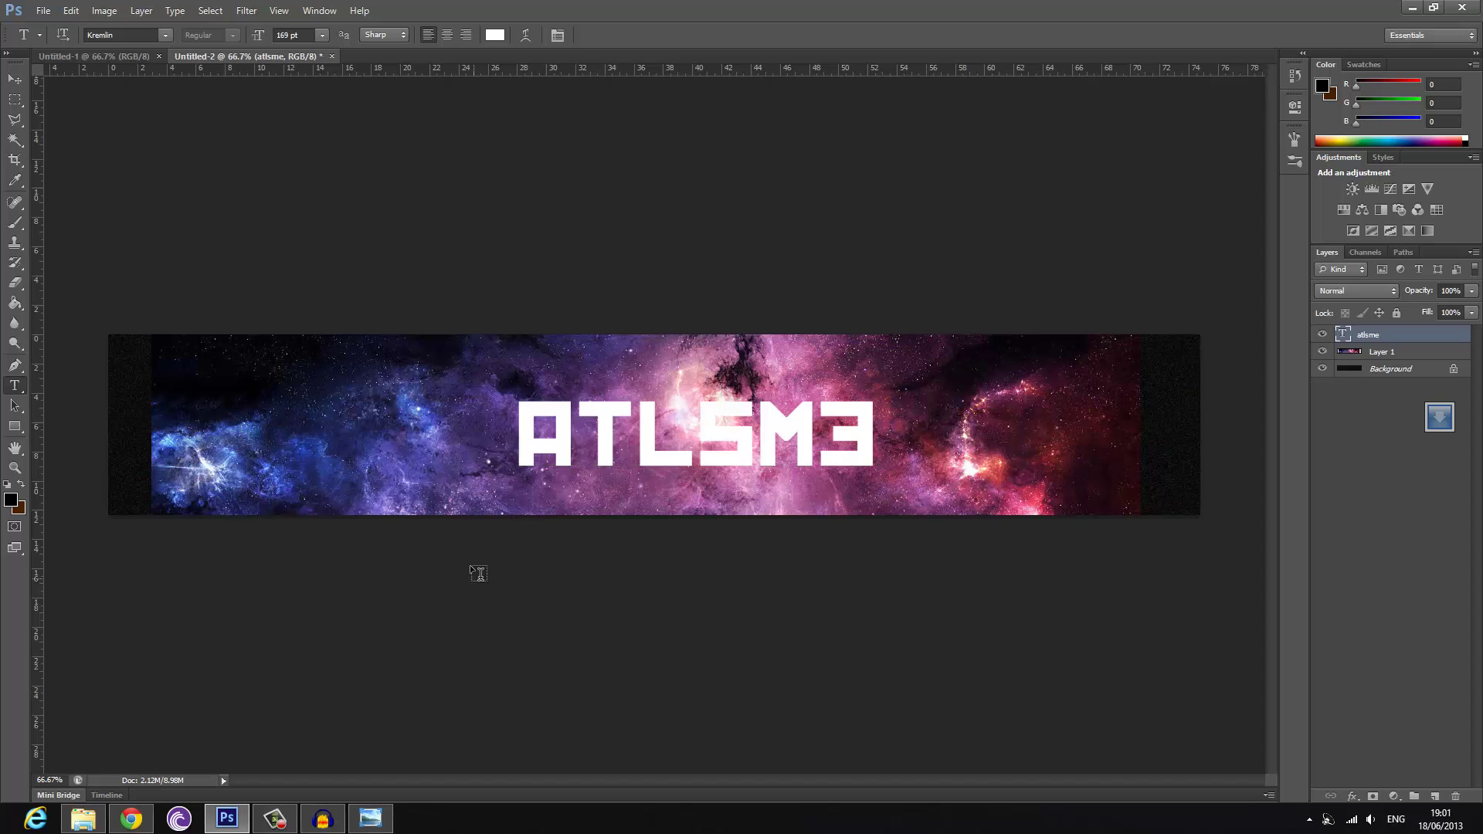
pyautogui.click(15, 139)
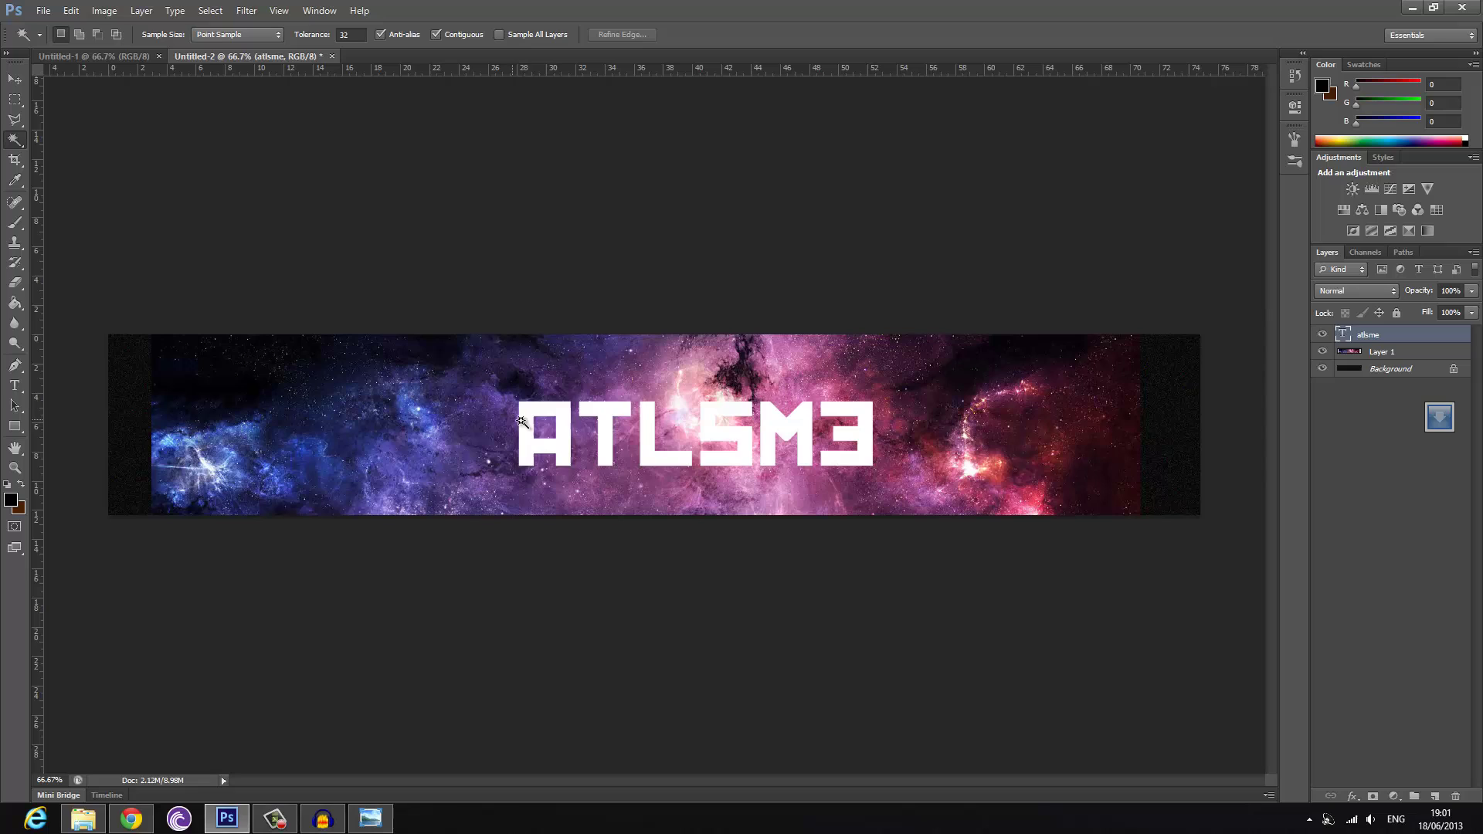
pyautogui.click(528, 425)
pyautogui.click(605, 442)
pyautogui.click(655, 455)
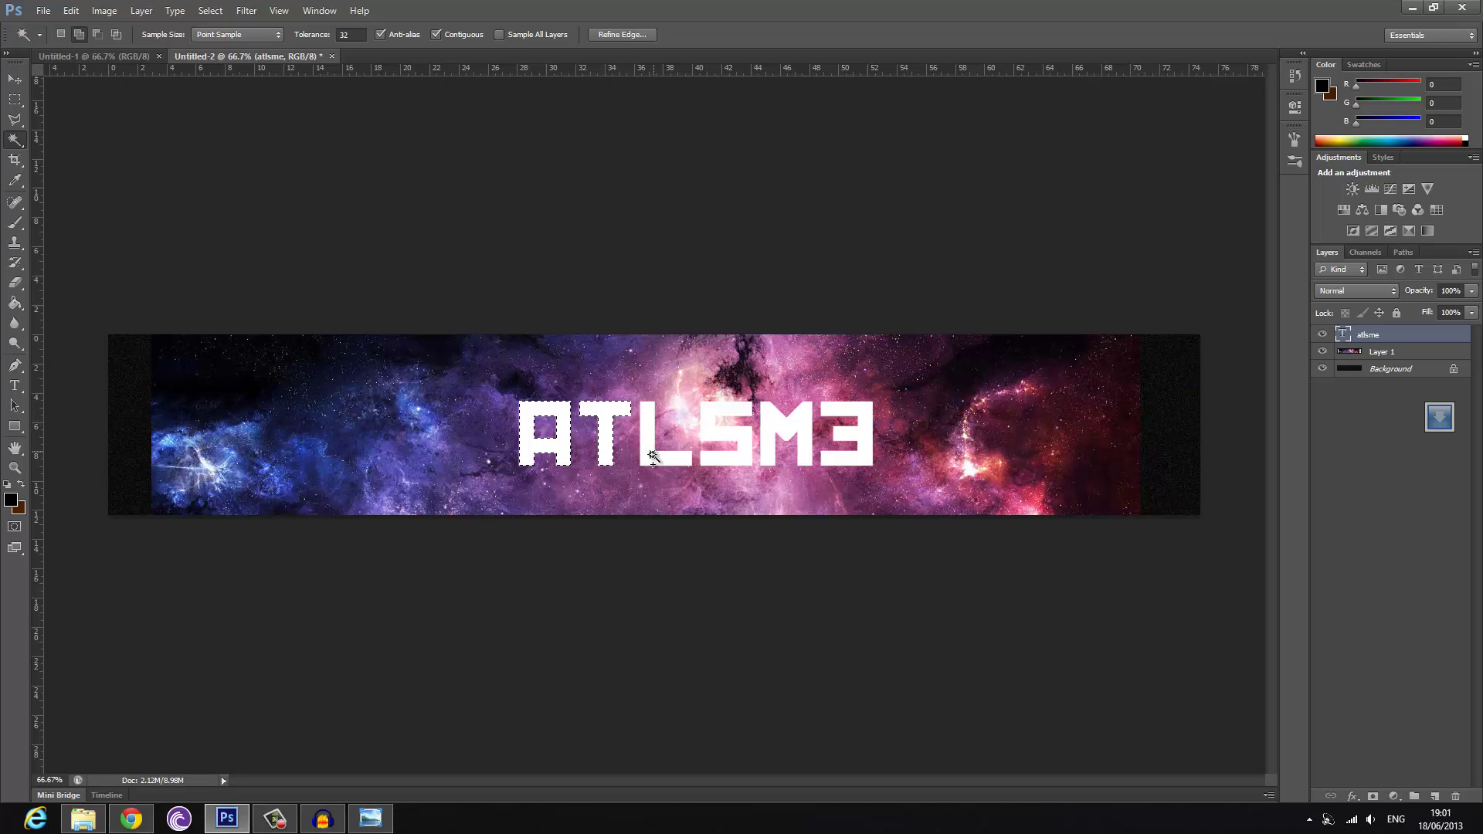
pyautogui.click(714, 429)
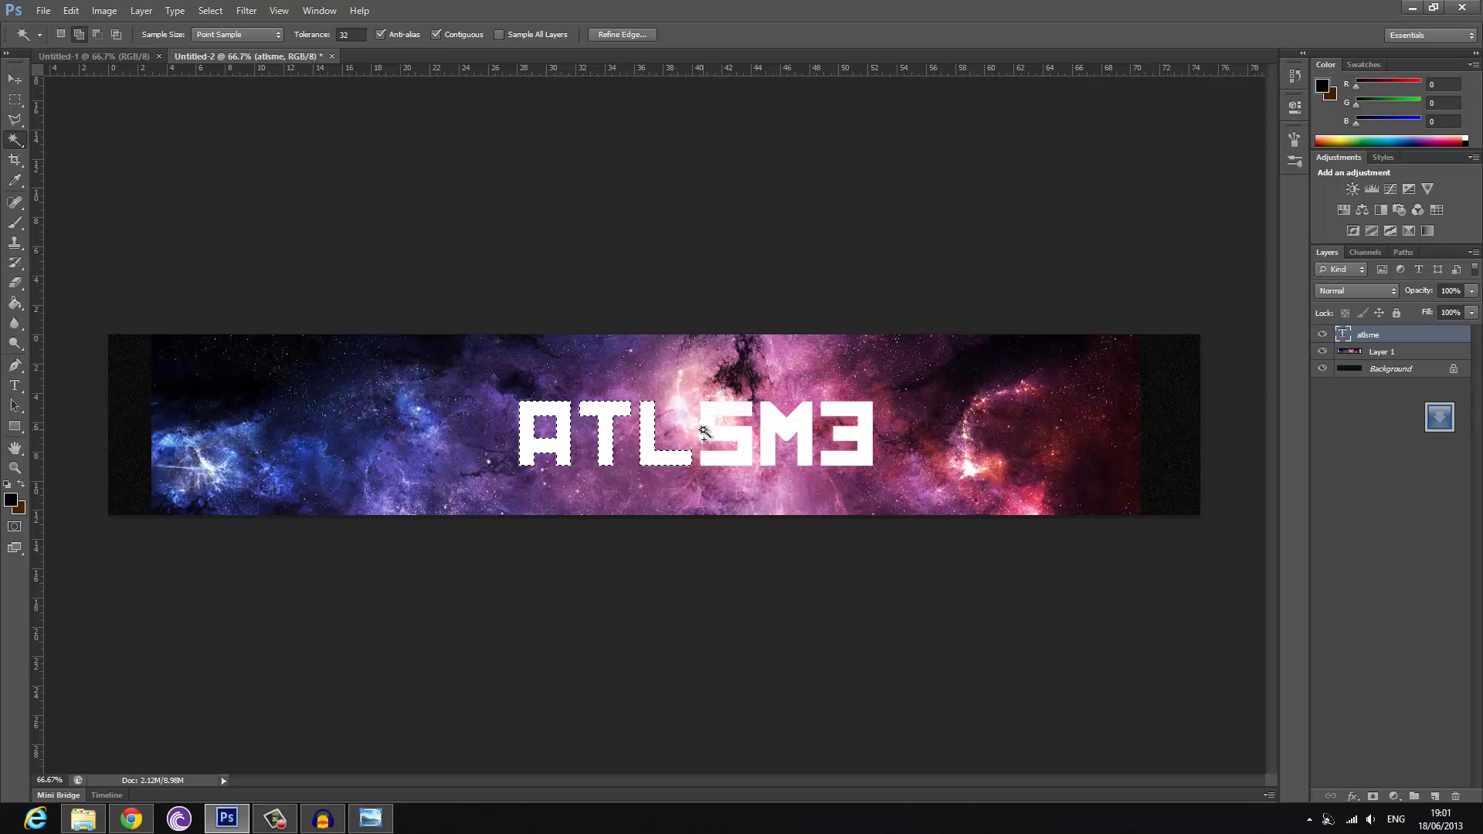
pyautogui.click(780, 436)
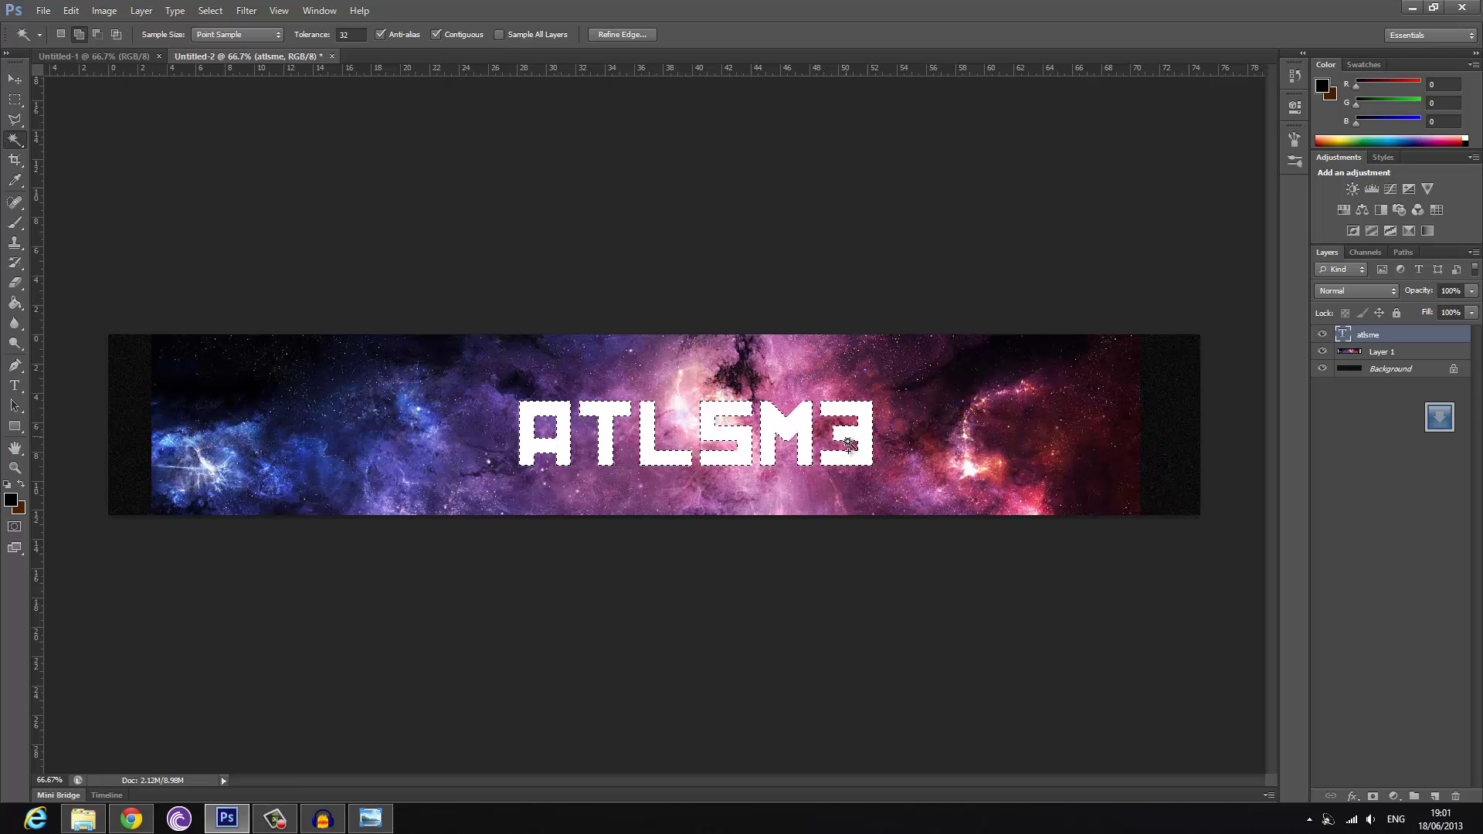
pyautogui.click(850, 447)
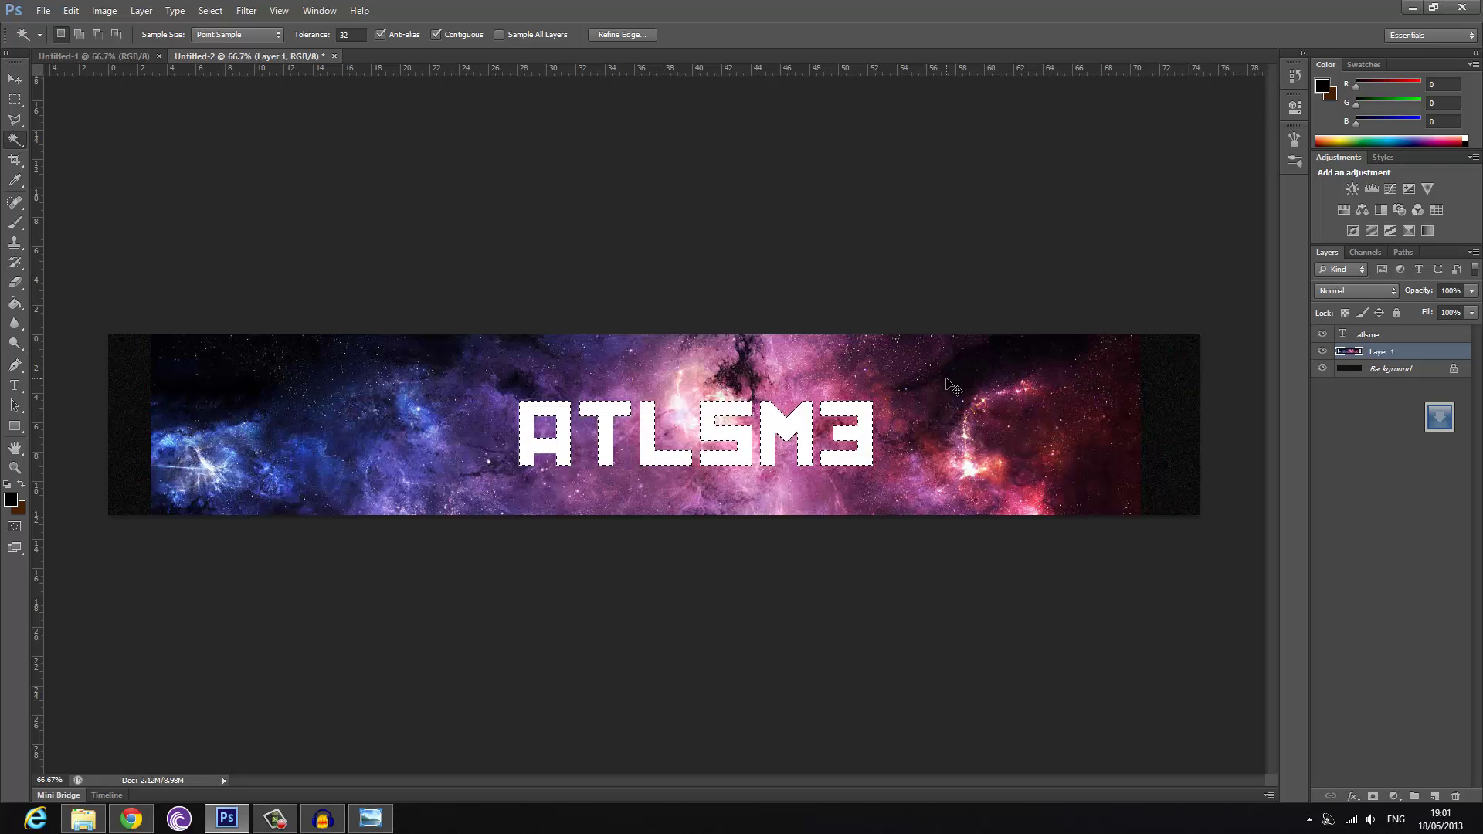
# - Trim the galaxy to the letter shapes and hide the white ATLSM3 text layer
pyautogui.hotkey('ctrl', 'd')
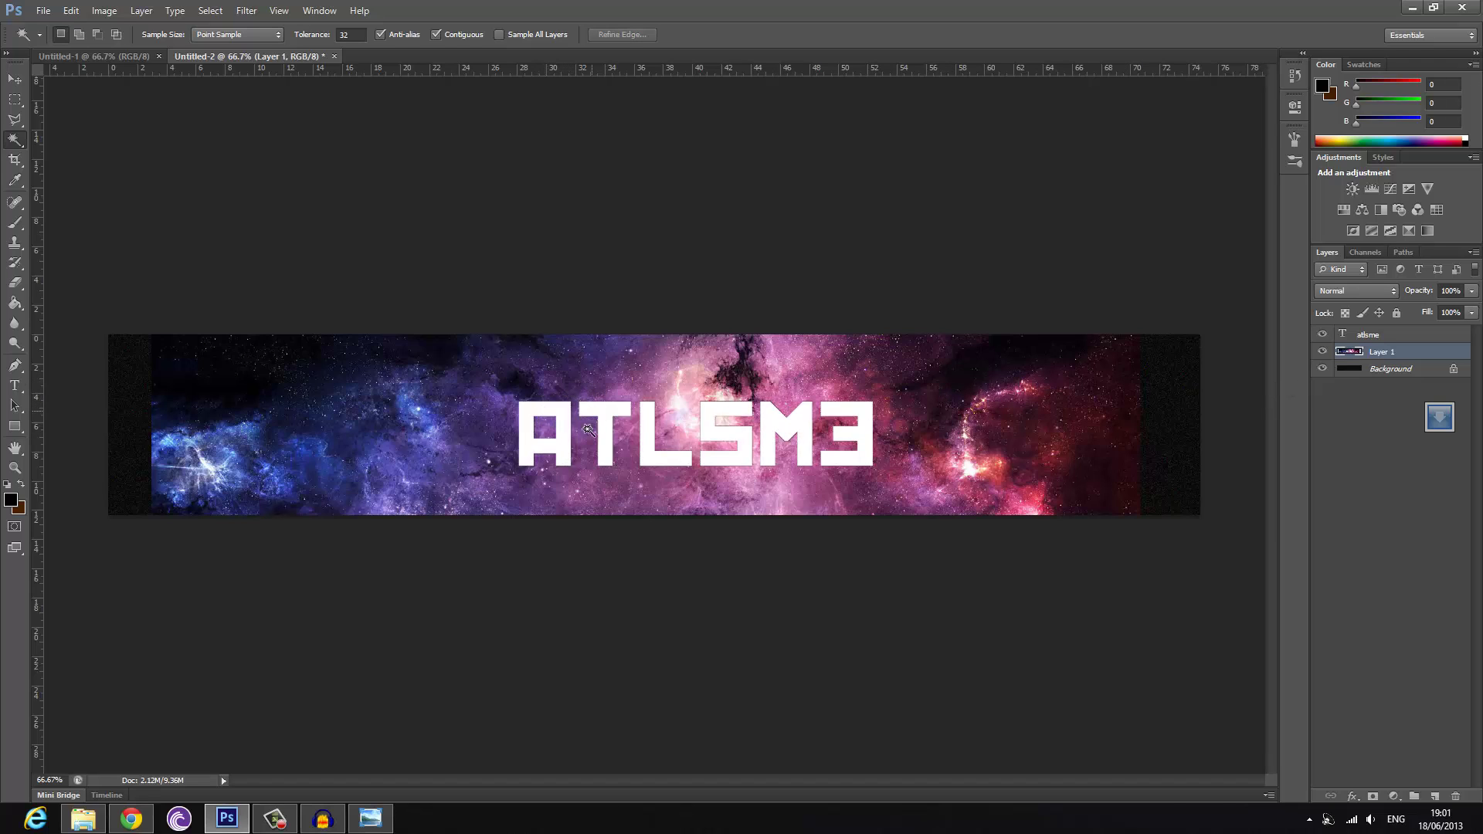
pyautogui.click(1321, 335)
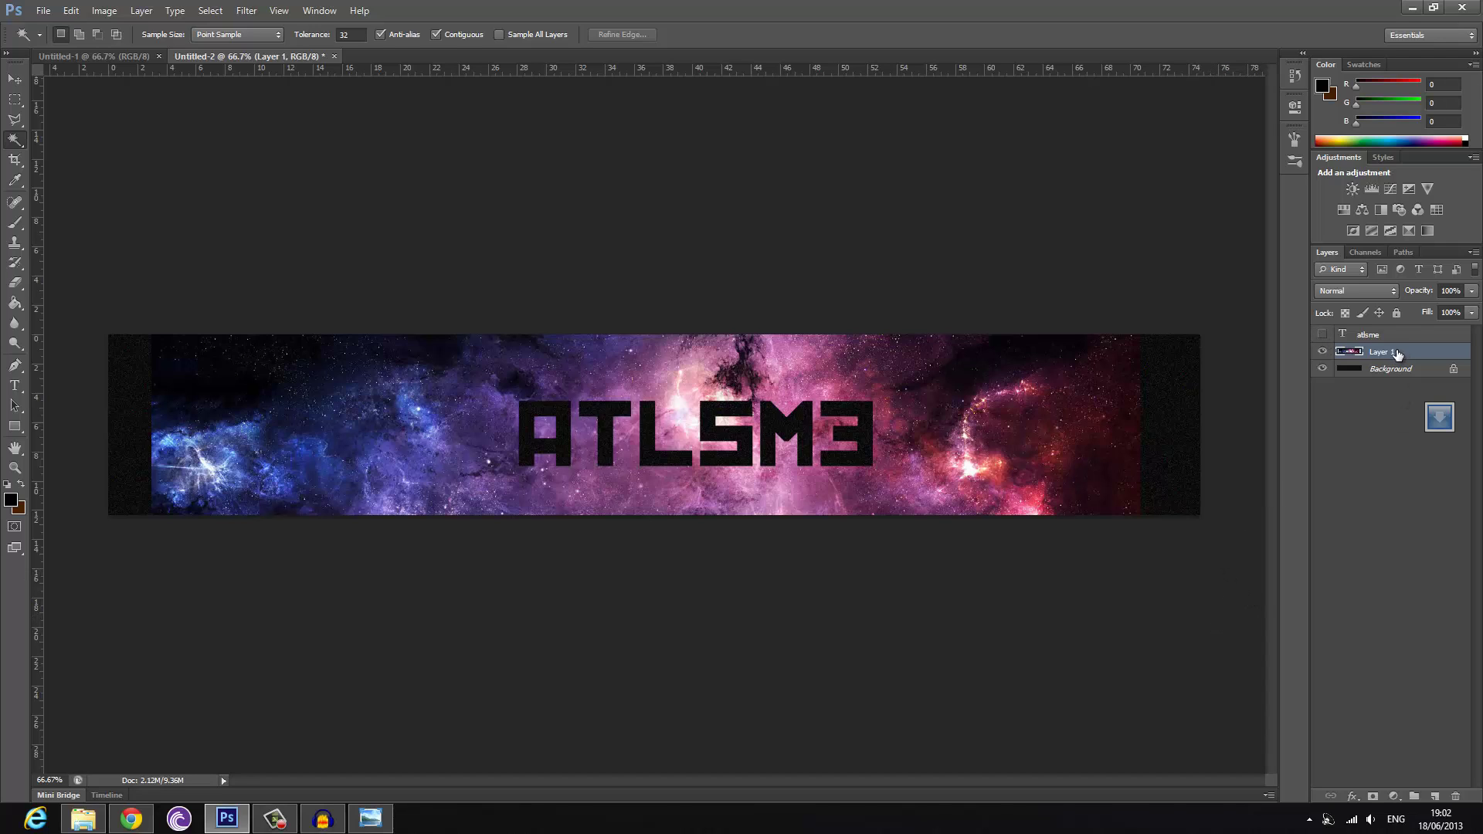
pyautogui.press('Delete')
pyautogui.hotkey('ctrl', 'z')
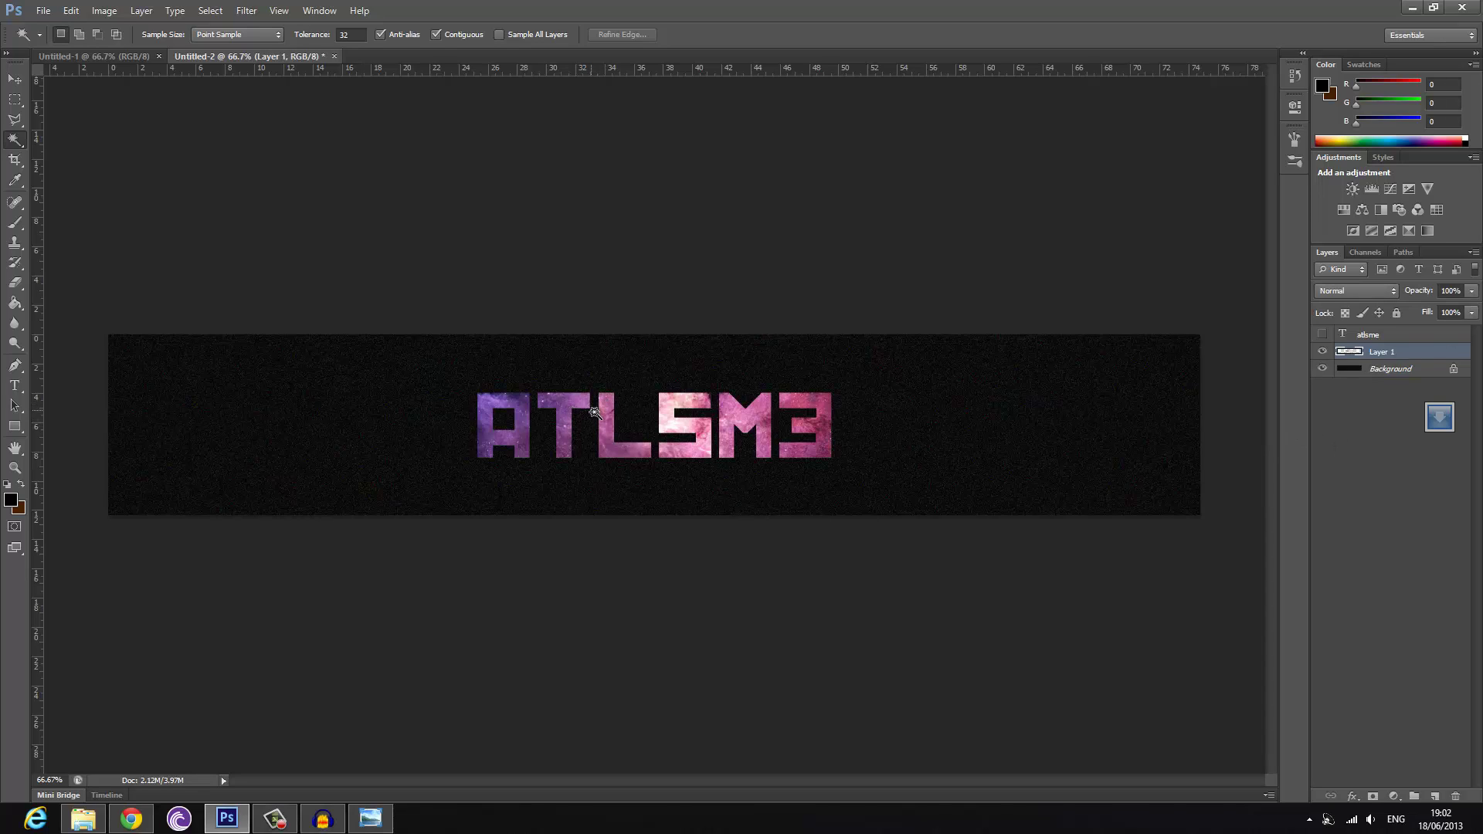
pyautogui.click(1322, 335)
# - Copy the galaxy wallpaper image from Chrome again
pyautogui.click(131, 819)
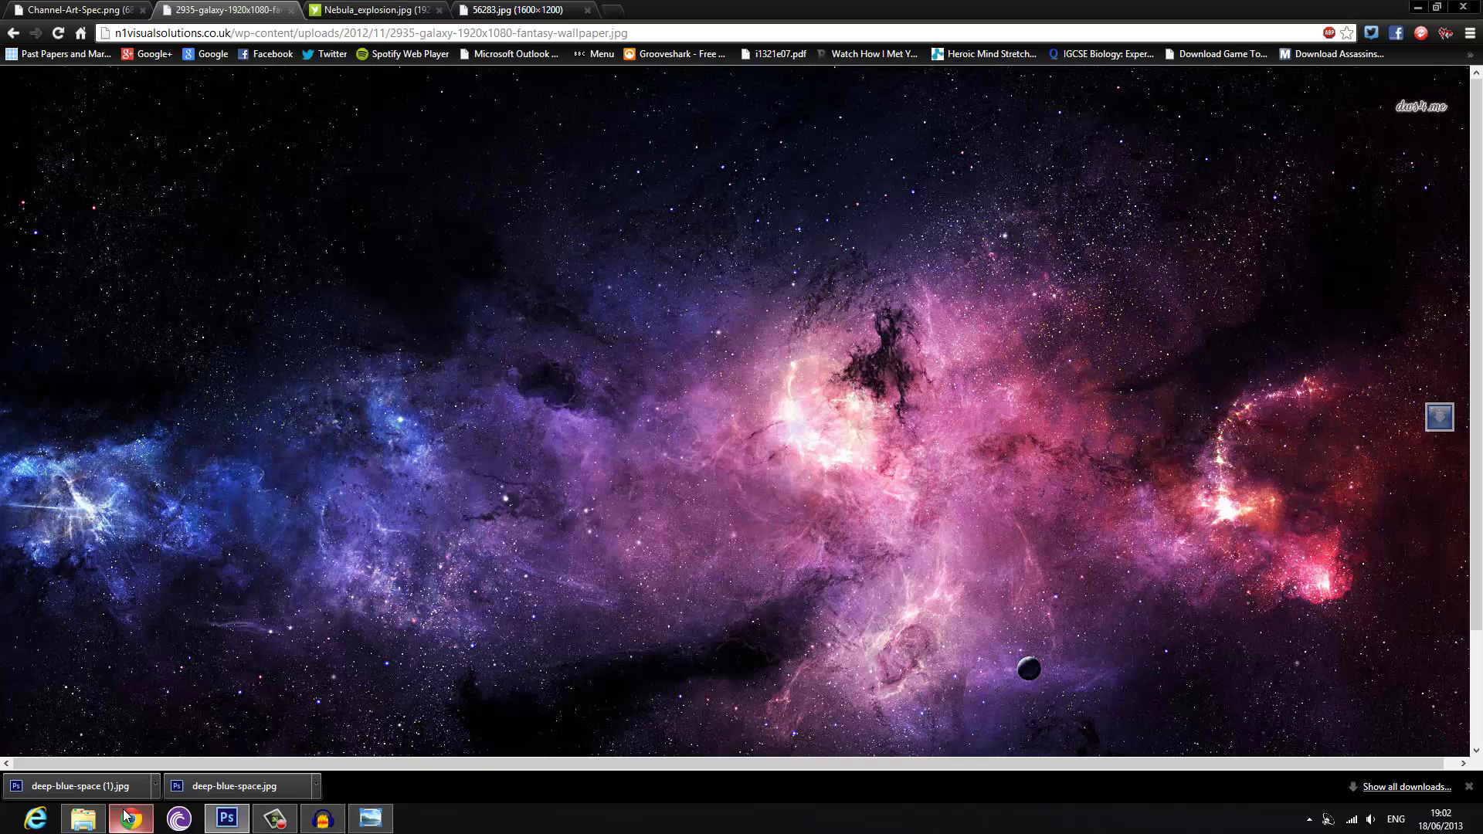
pyautogui.rightClick(757, 291)
pyautogui.click(799, 348)
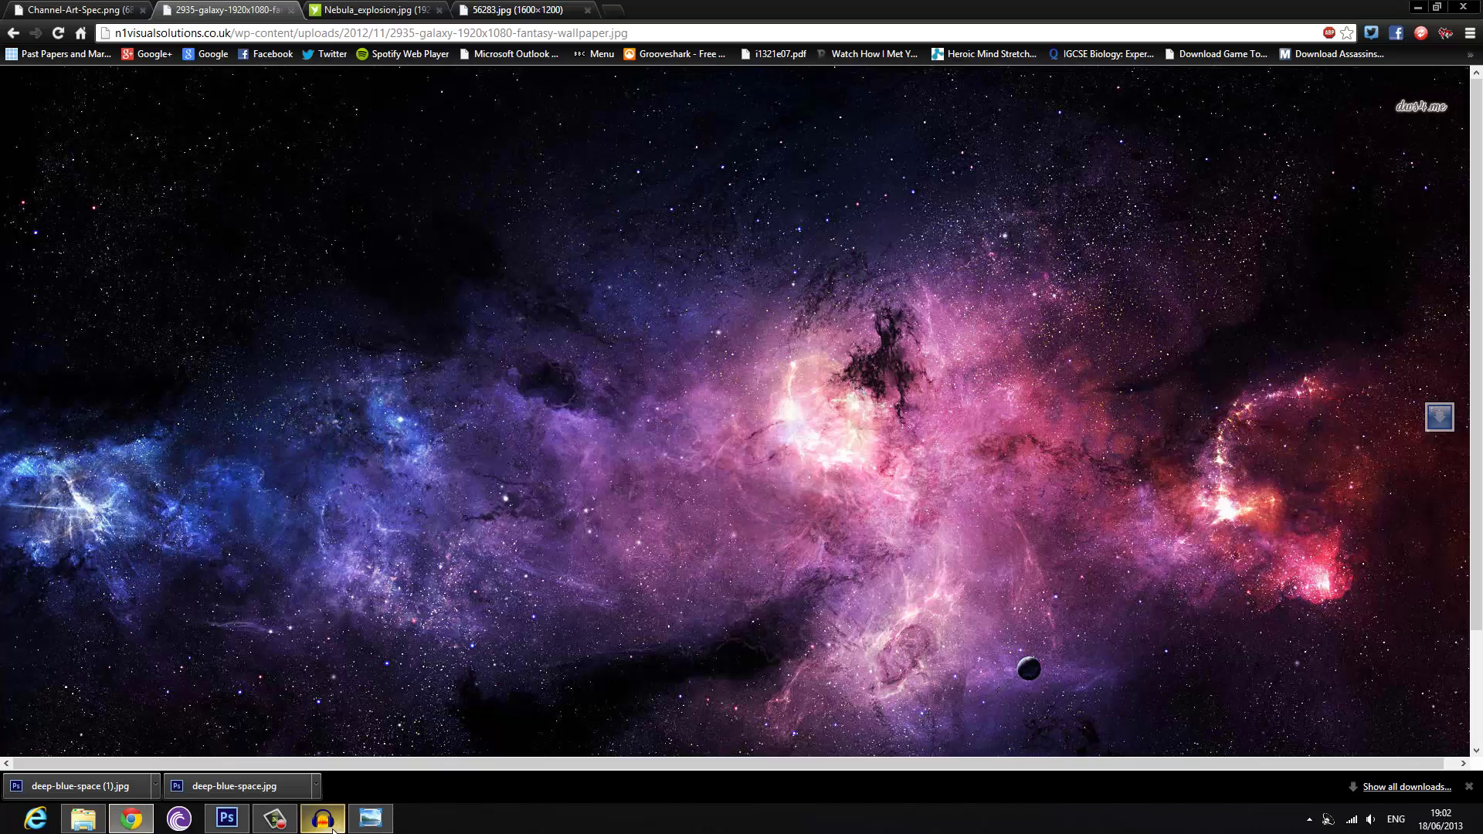
pyautogui.click(323, 819)
# - Paste the galaxy as Layer 2, place it beneath Layer 1 and shift it up around the text
pyautogui.click(226, 818)
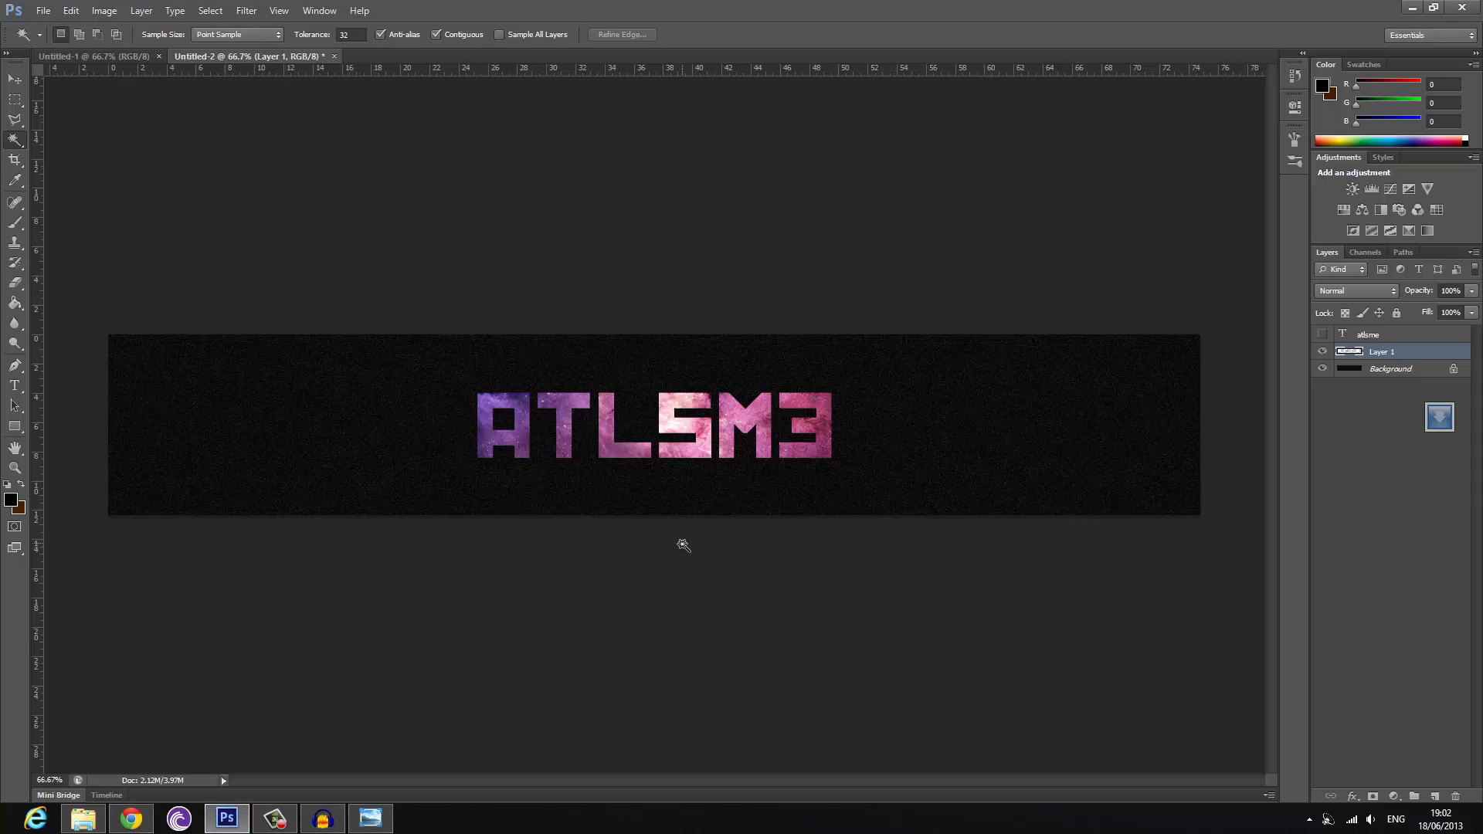
pyautogui.hotkey('ctrl', 'v')
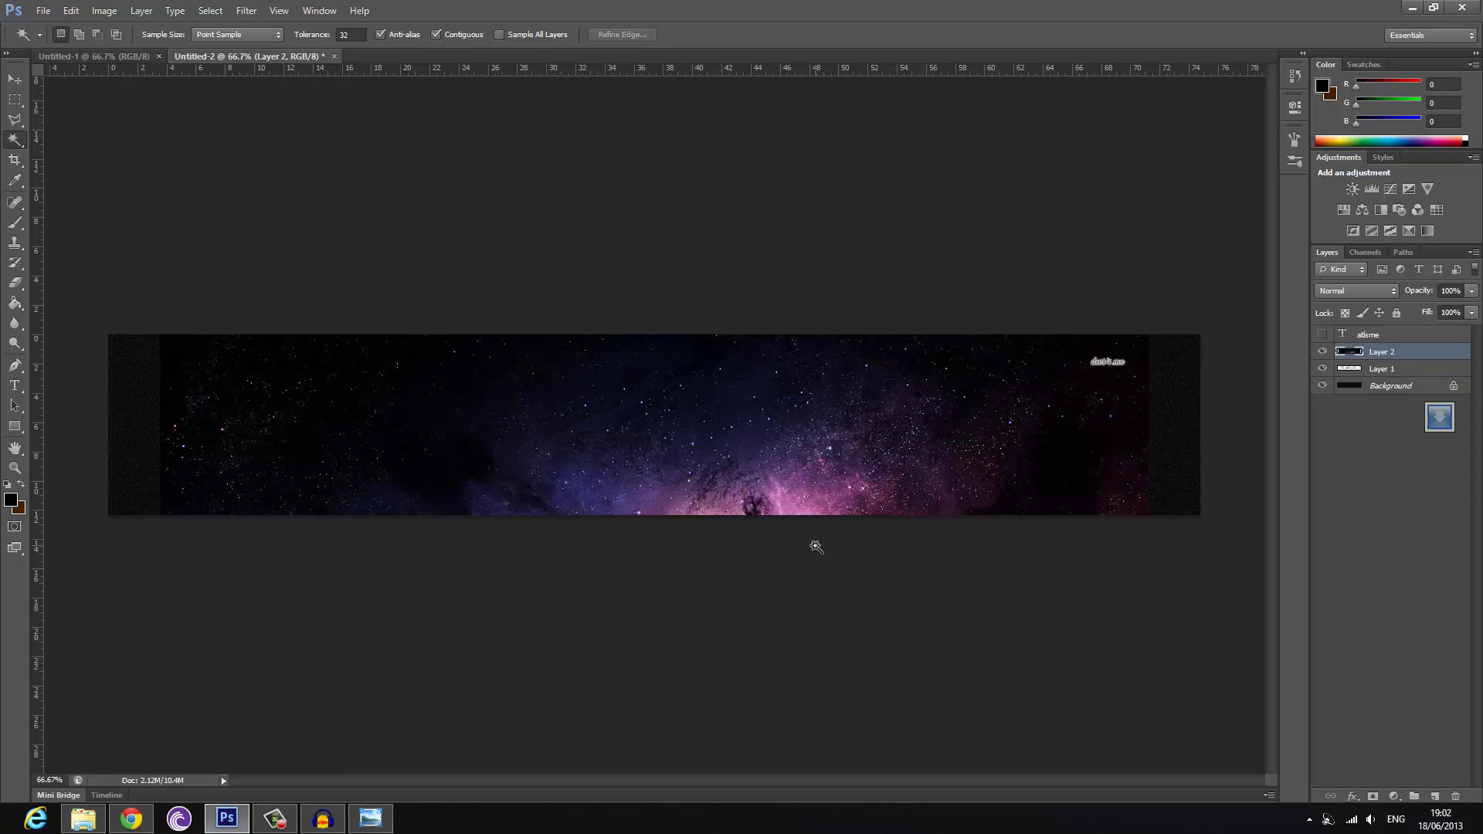
pyautogui.click(16, 79)
pyautogui.moveTo(875, 436); pyautogui.dragTo(858, 318)
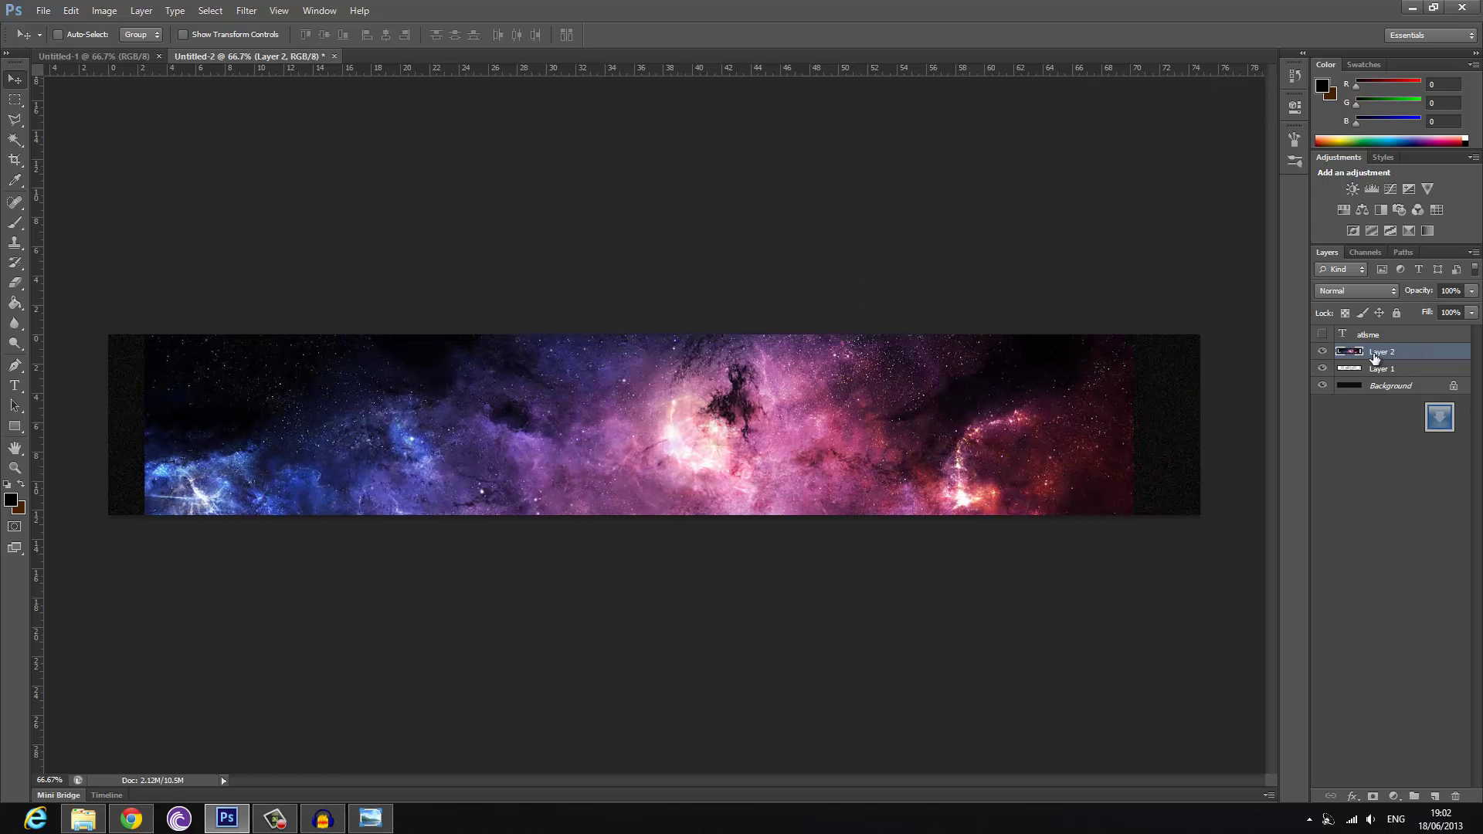
pyautogui.moveTo(1374, 356); pyautogui.dragTo(1387, 380)
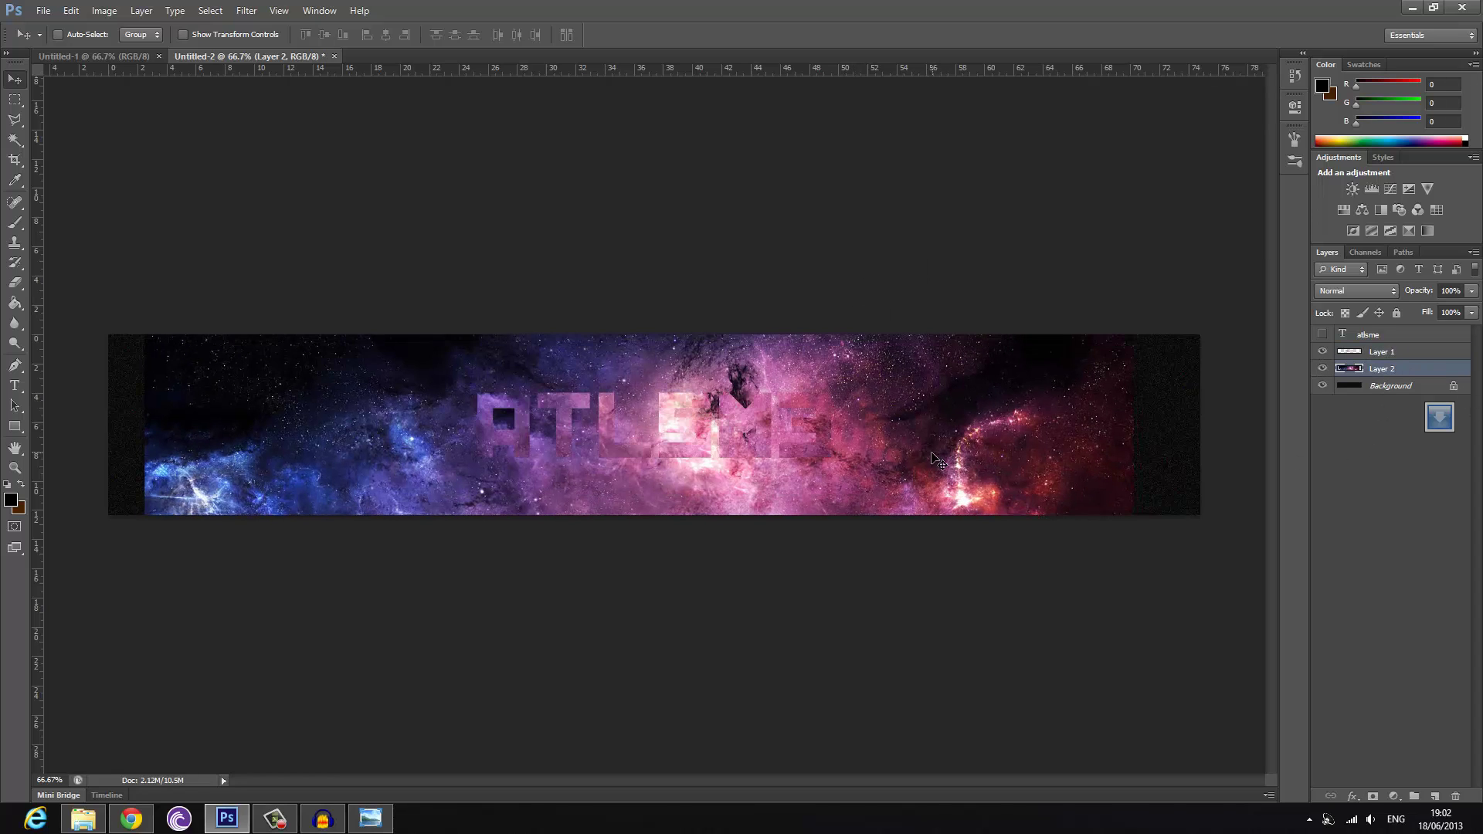
pyautogui.moveTo(931, 462); pyautogui.dragTo(900, 406)
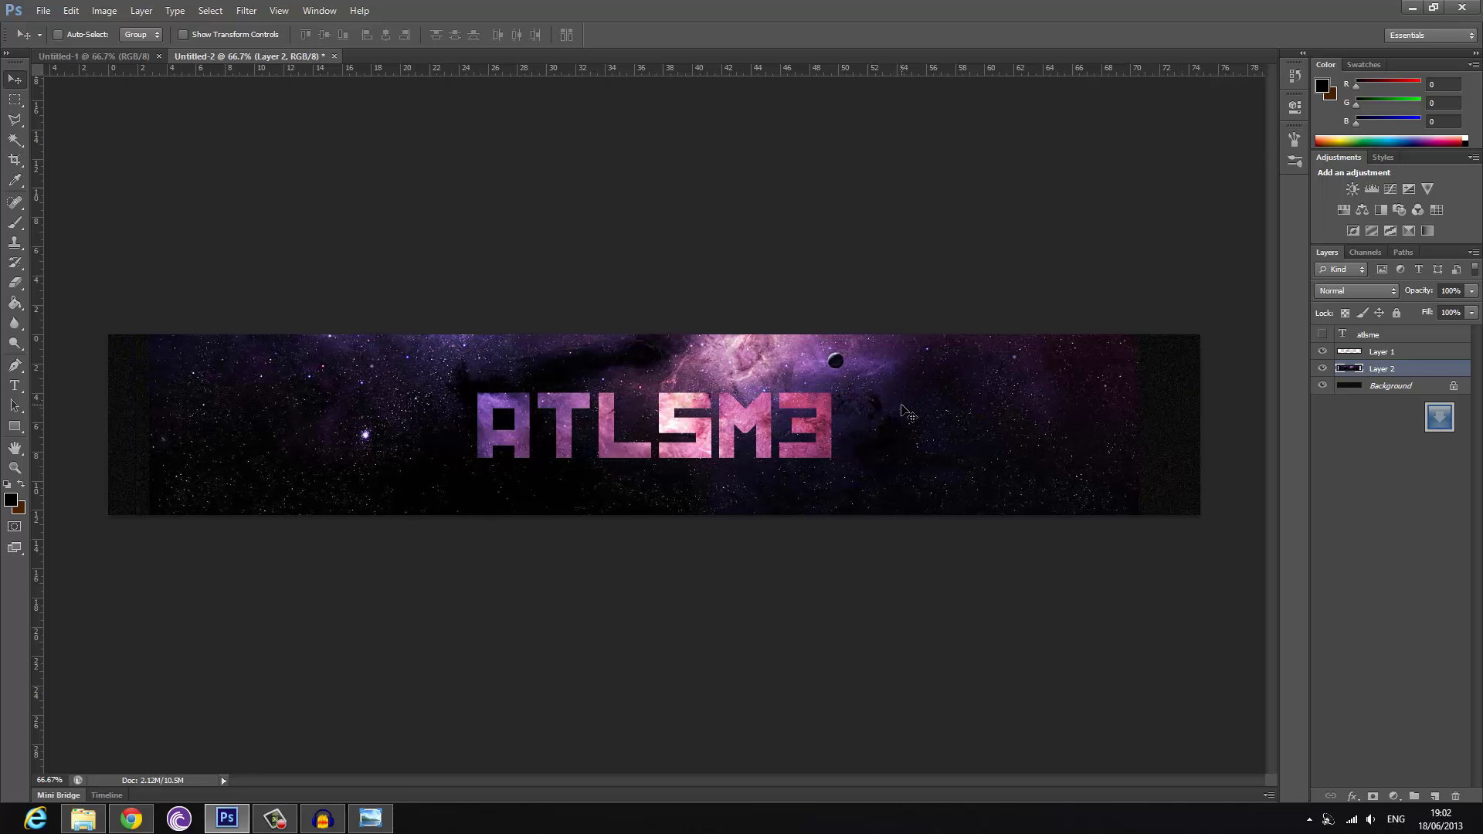
# - Set Layer 2 to Lighter Color and erase its stray stars along the left and right edges
pyautogui.click(1339, 291)
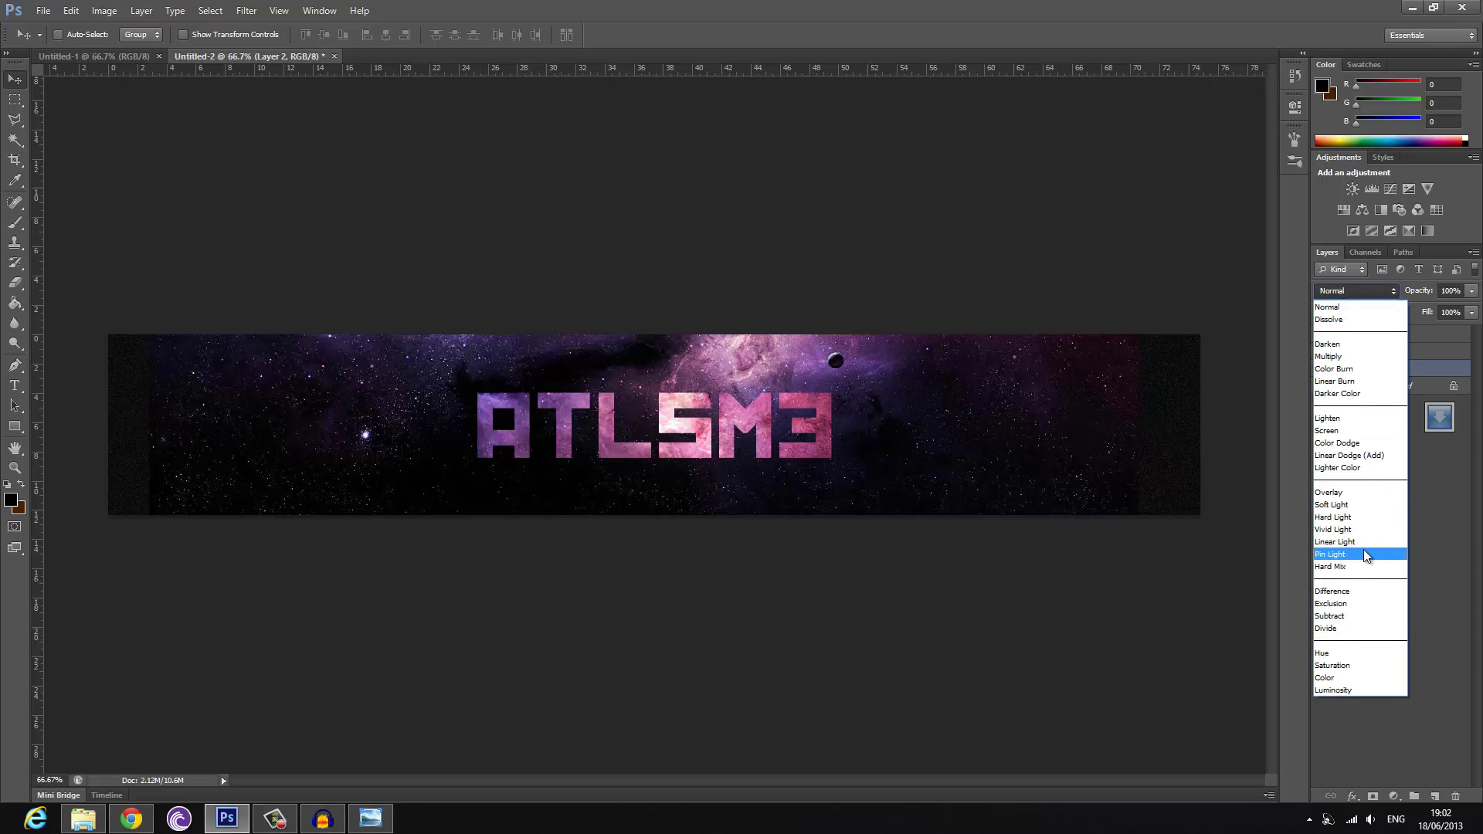
pyautogui.click(1359, 469)
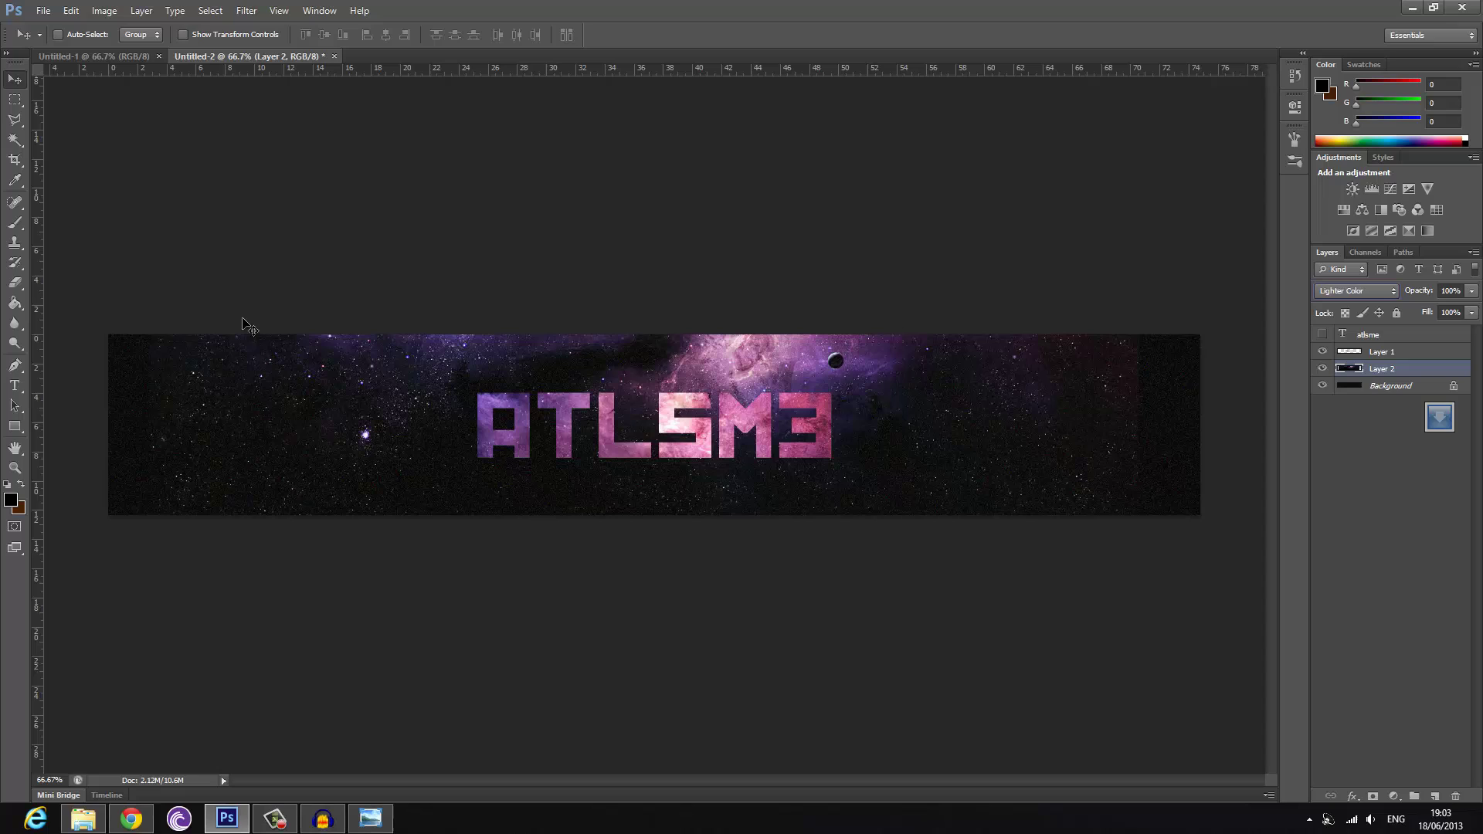
pyautogui.click(15, 284)
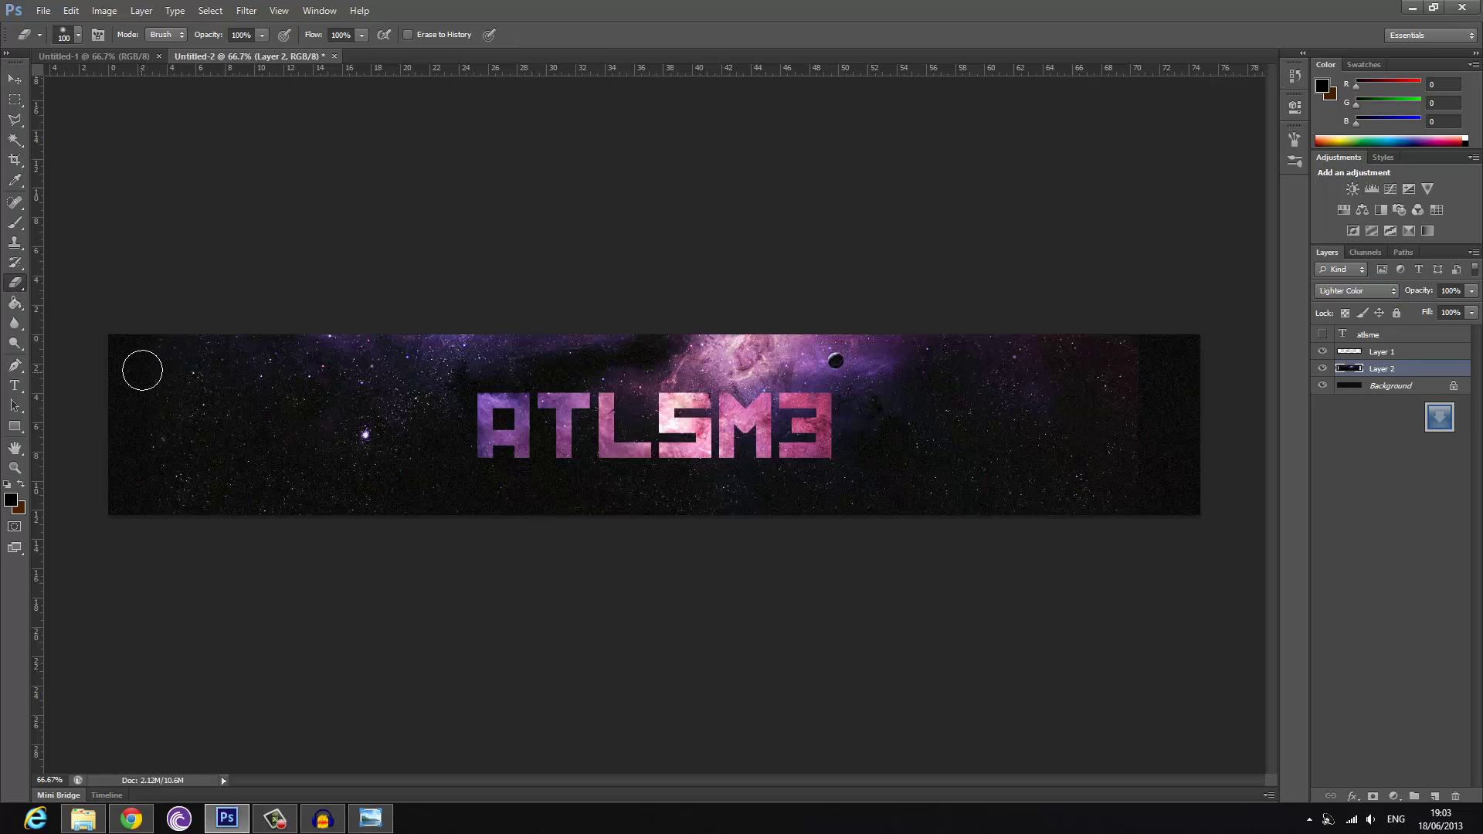
pyautogui.moveTo(150, 350)
pyautogui.mouseDown()
pyautogui.moveTo(126, 381)
pyautogui.moveTo(150, 508)
pyautogui.mouseUp()
pyautogui.moveTo(1211, 391)
pyautogui.mouseDown()
pyautogui.moveTo(1196, 466)
pyautogui.moveTo(1188, 422)
pyautogui.moveTo(1069, 503)
pyautogui.mouseUp()
# - Set Layer 1's blend mode to Linear Dodge (Add) to brighten the lettering
pyautogui.click(1358, 354)
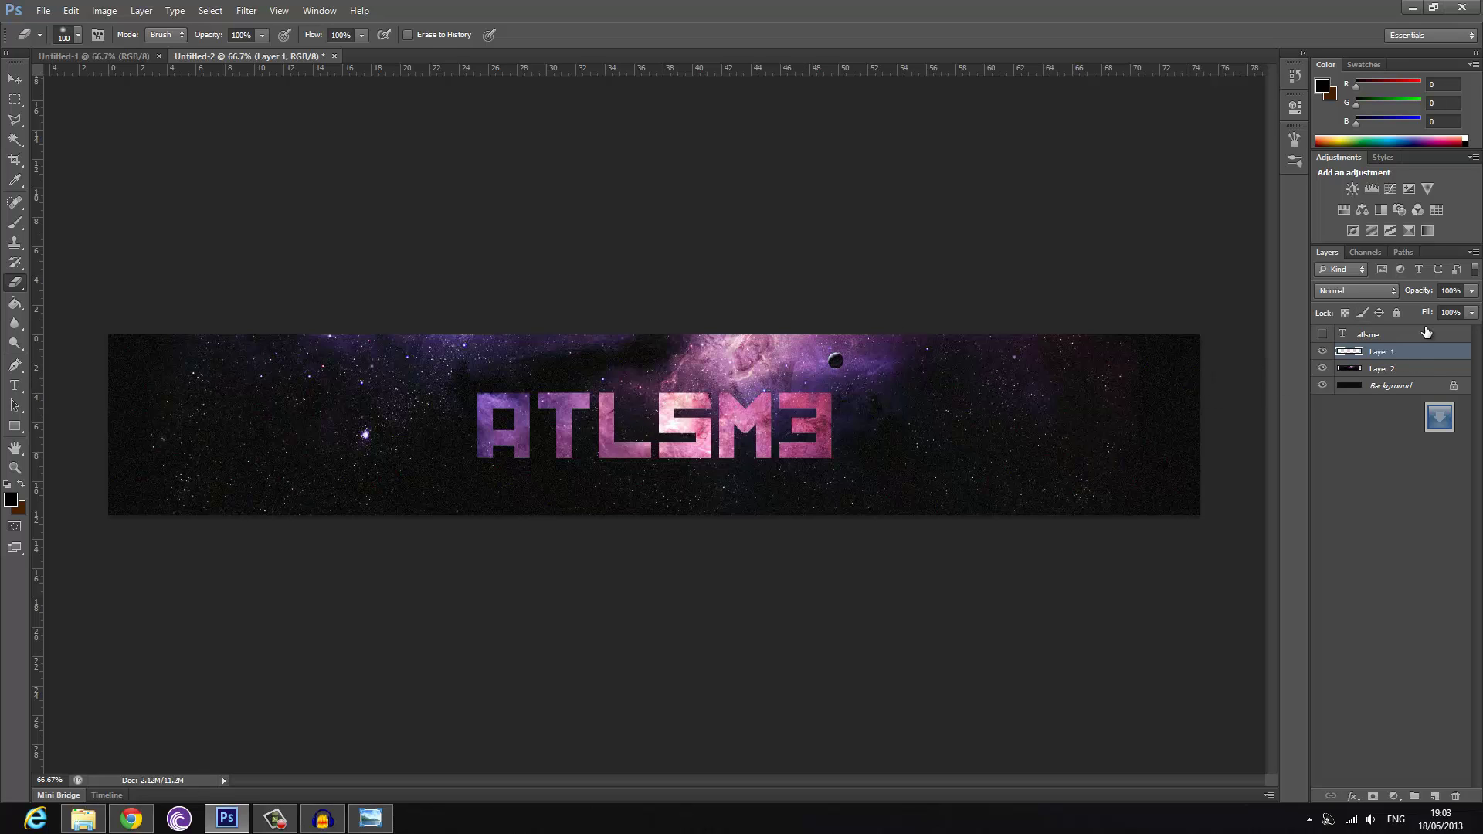
pyautogui.click(1377, 290)
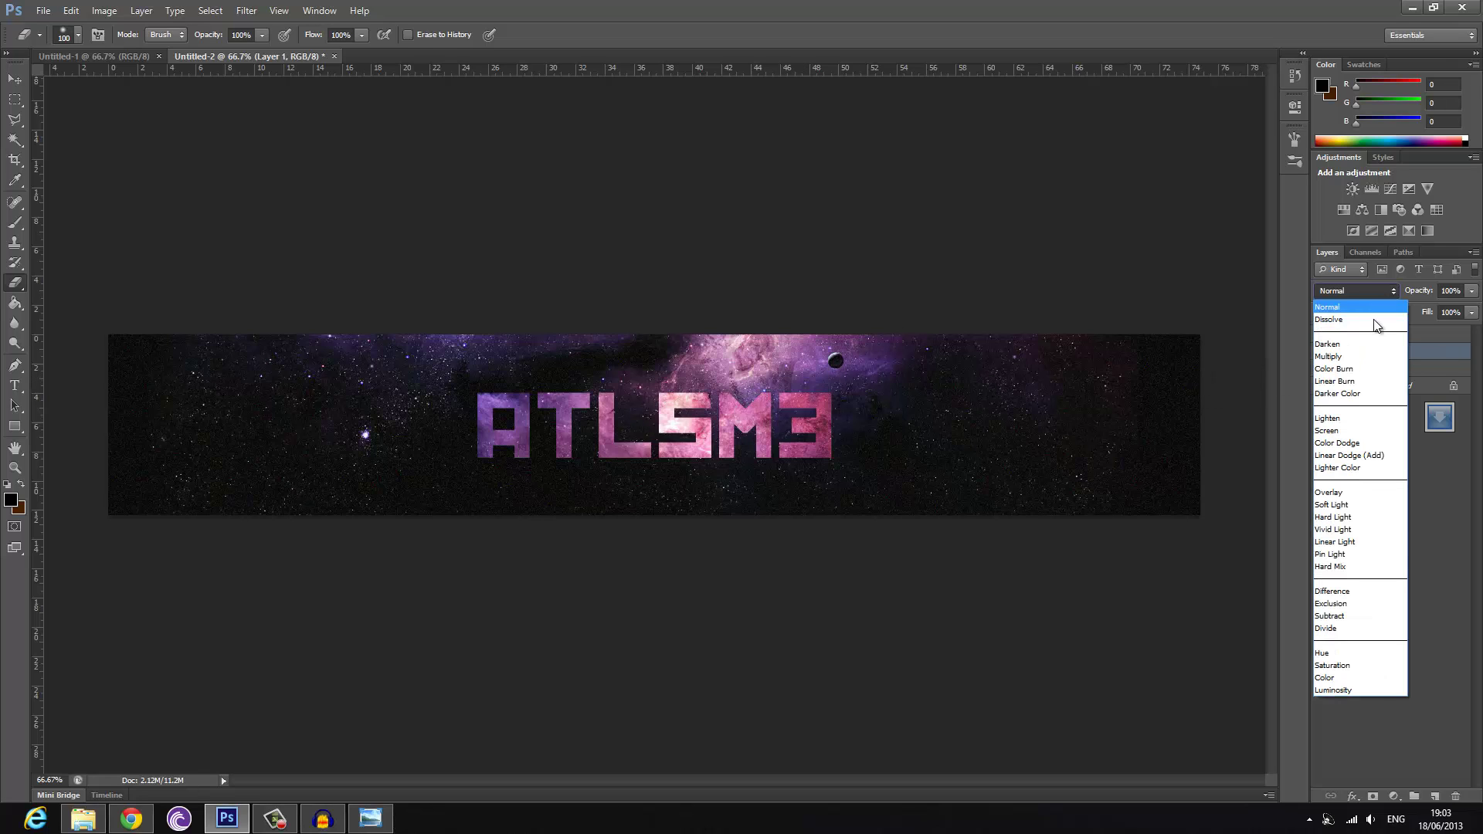
pyautogui.click(1353, 454)
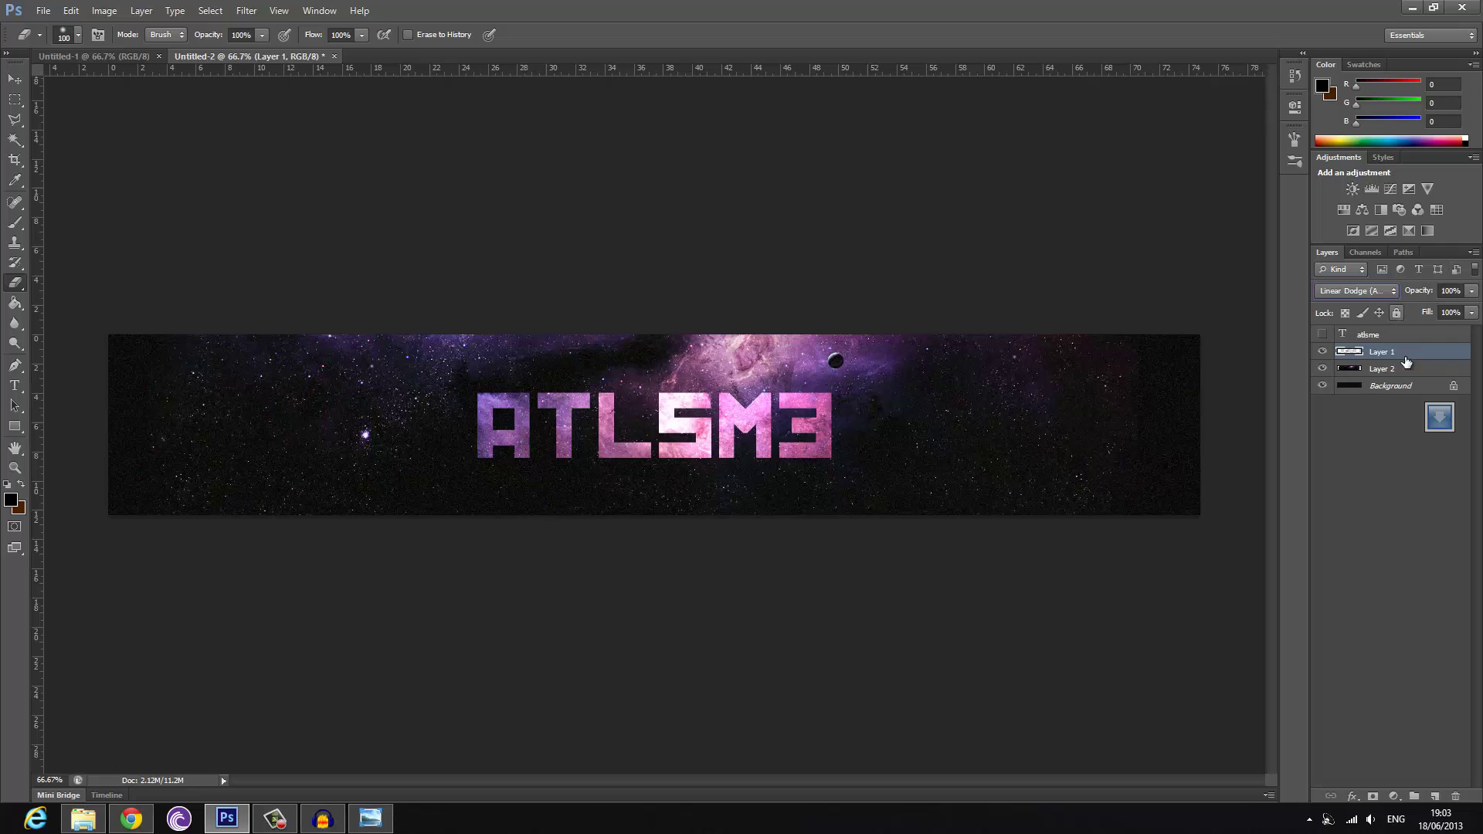
# - Merge all visible layers into a single Background layer
pyautogui.rightClick(1400, 369)
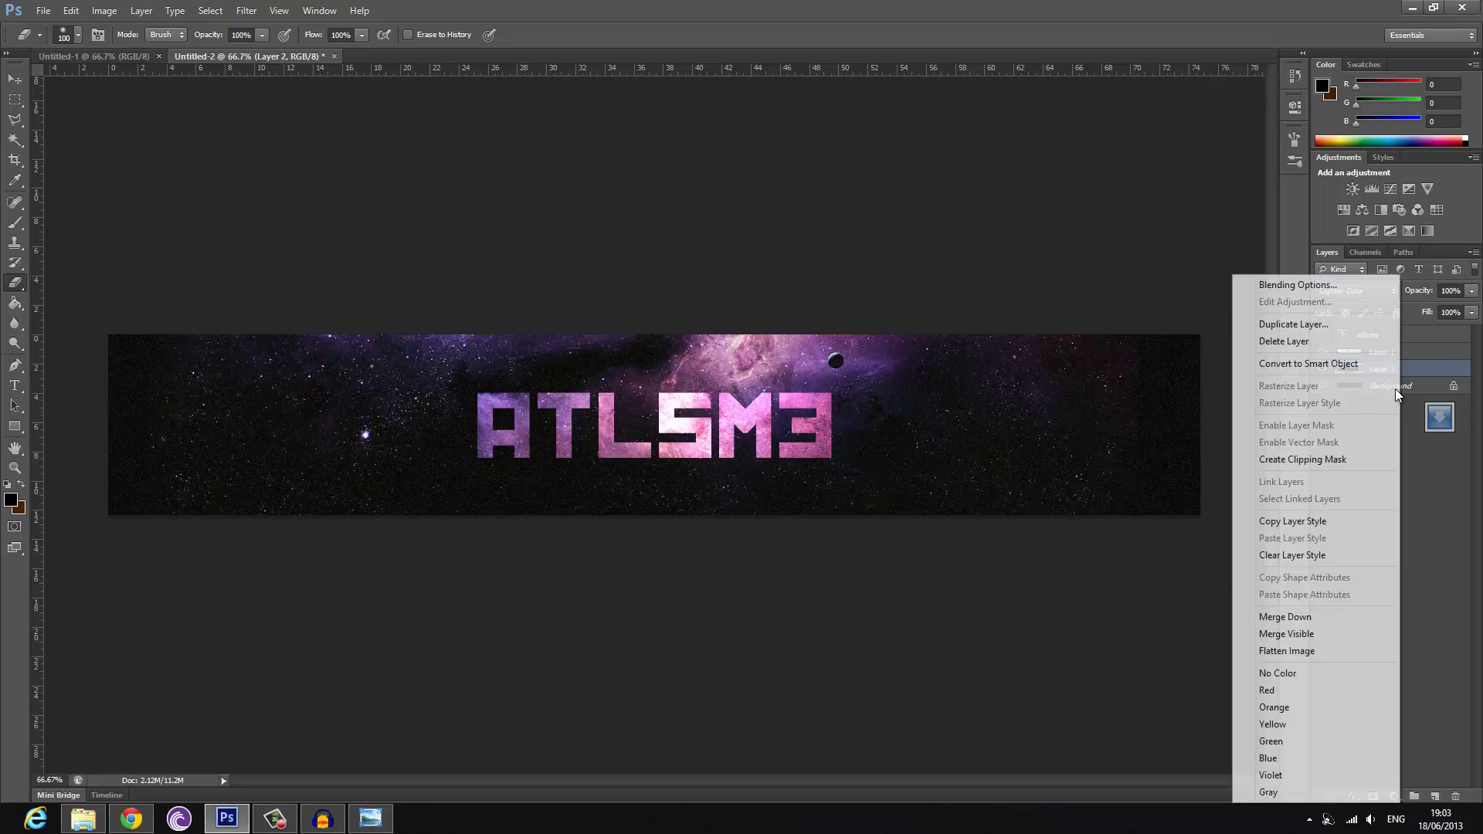
pyautogui.click(1310, 633)
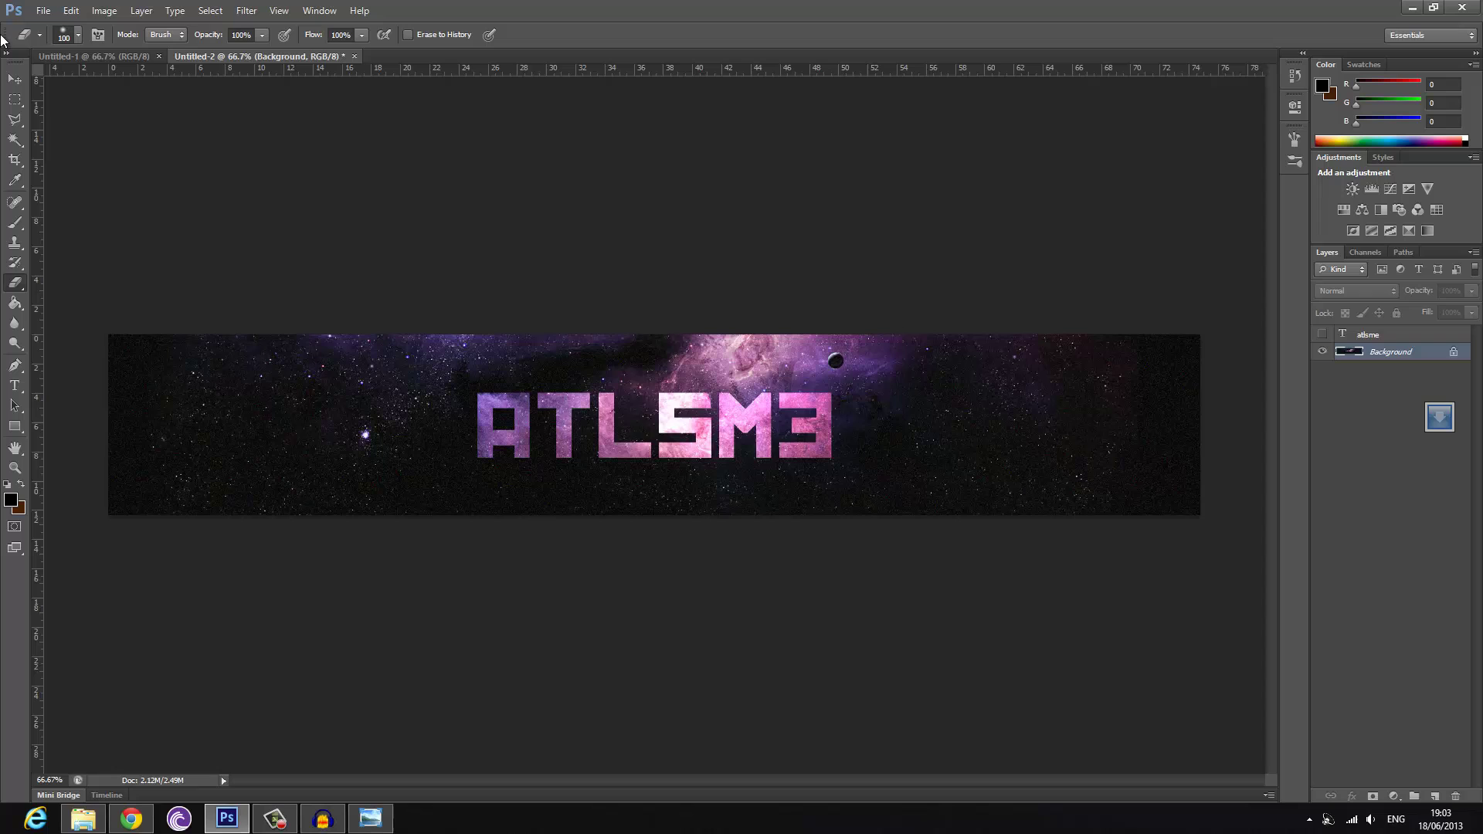
pyautogui.click(15, 79)
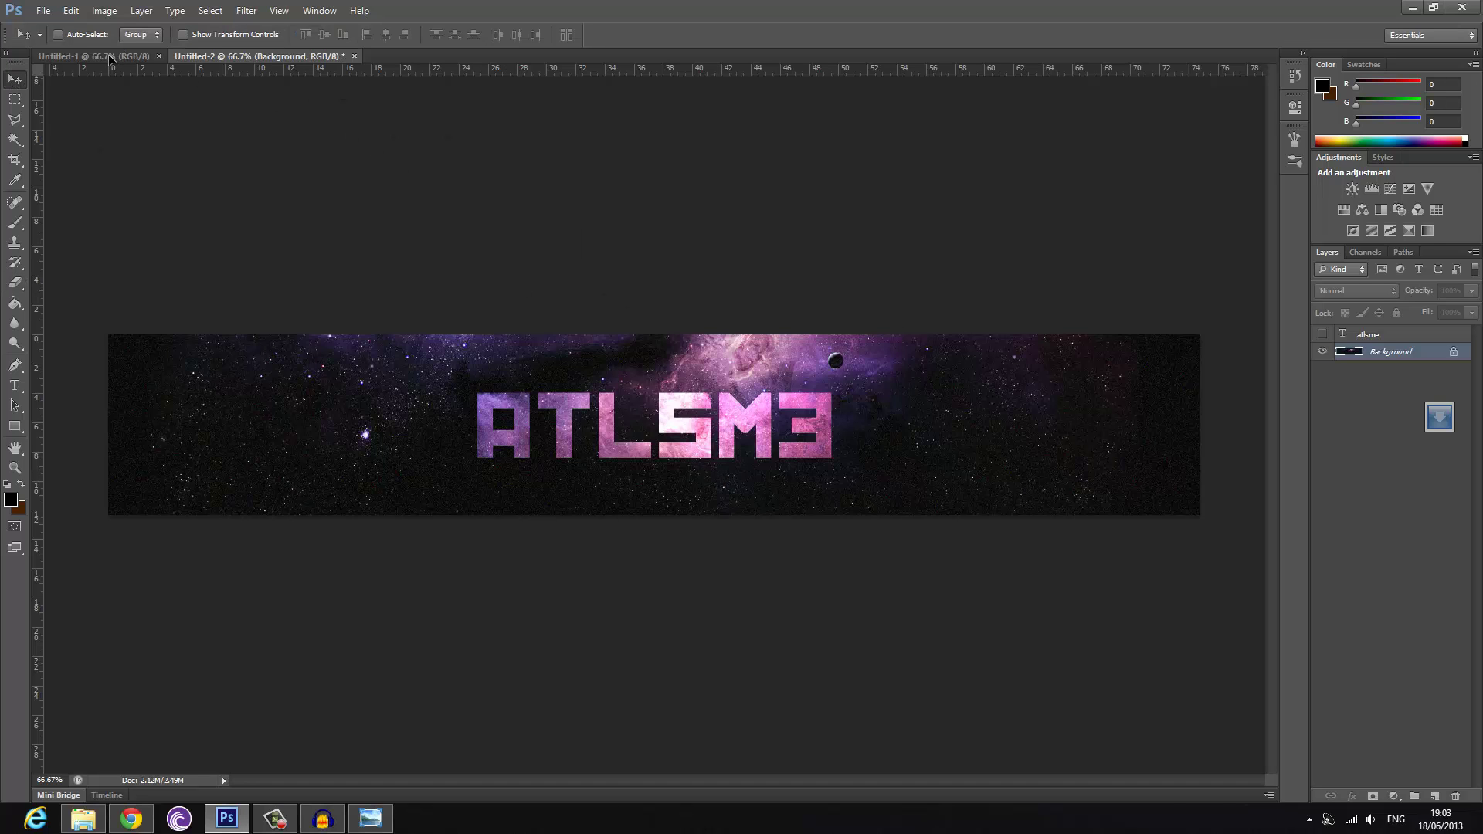
# - Drag the merged ATLSM3 banner into Untitled-1 and centre it vertically across the white canvas
pyautogui.moveTo(110, 58); pyautogui.dragTo(677, 417)
pyautogui.moveTo(561, 376); pyautogui.dragTo(590, 369)
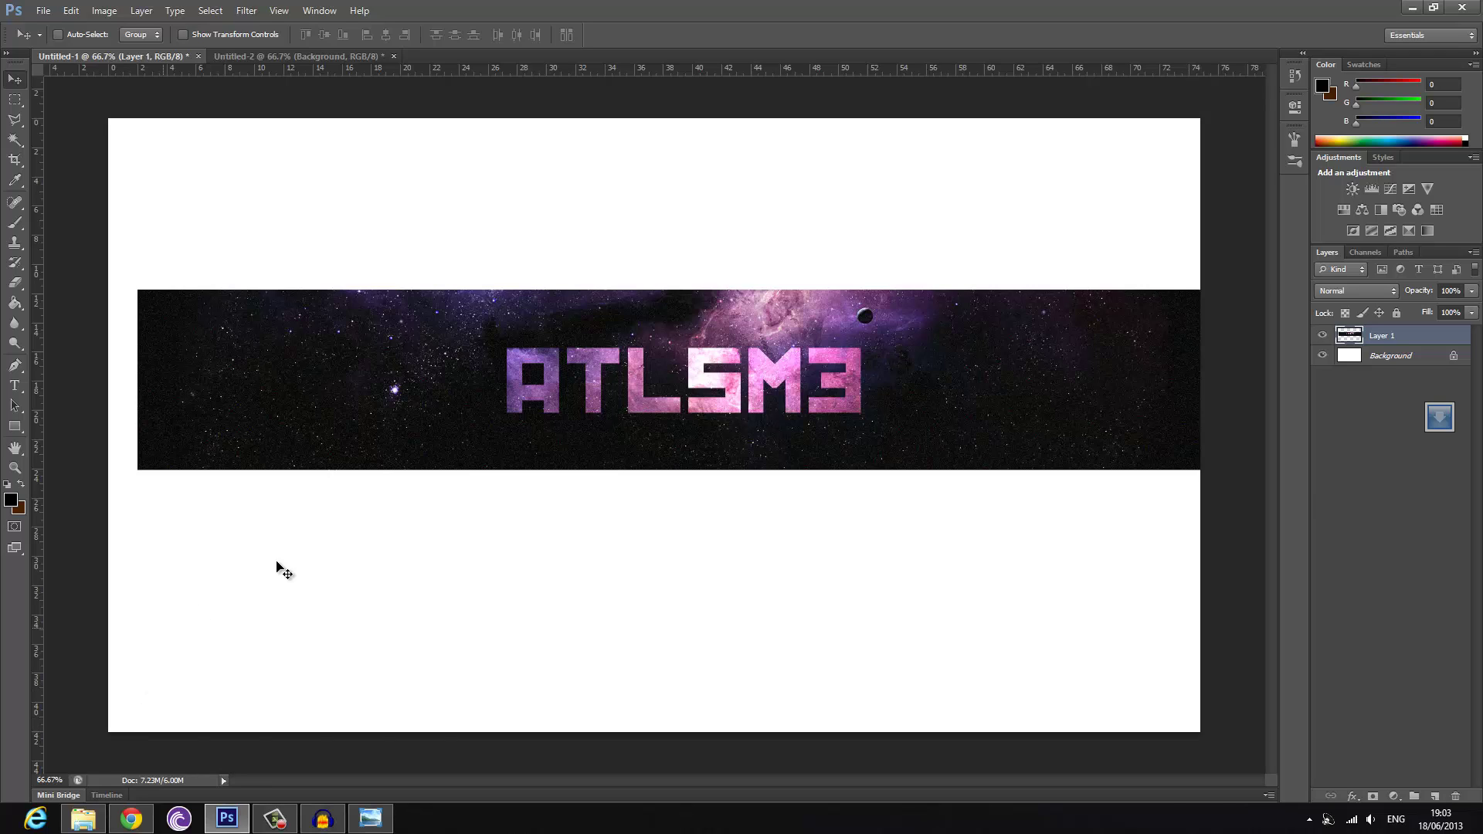
pyautogui.moveTo(645, 384); pyautogui.dragTo(642, 409)
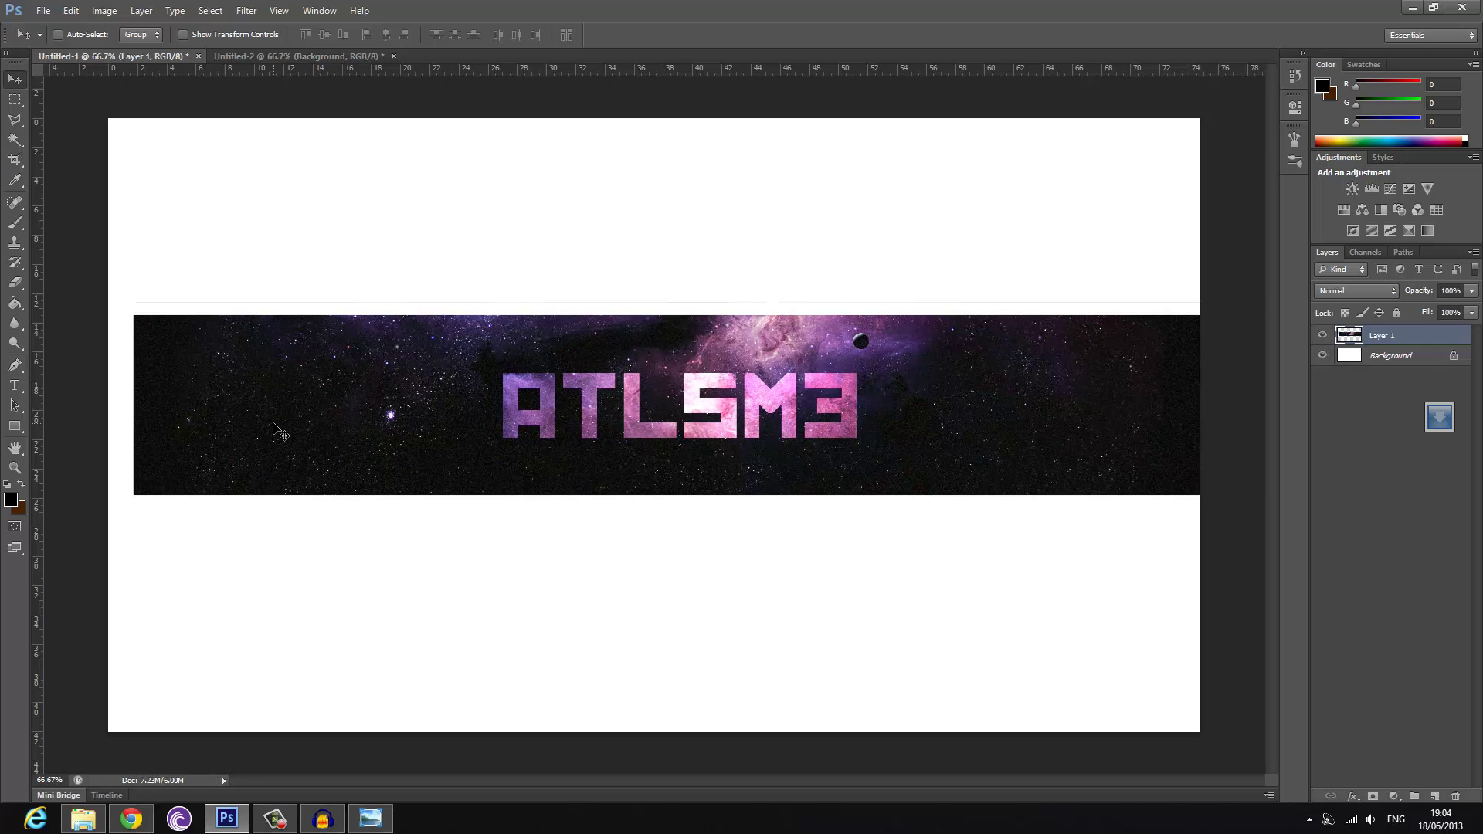
pyautogui.moveTo(229, 410); pyautogui.dragTo(203, 424)
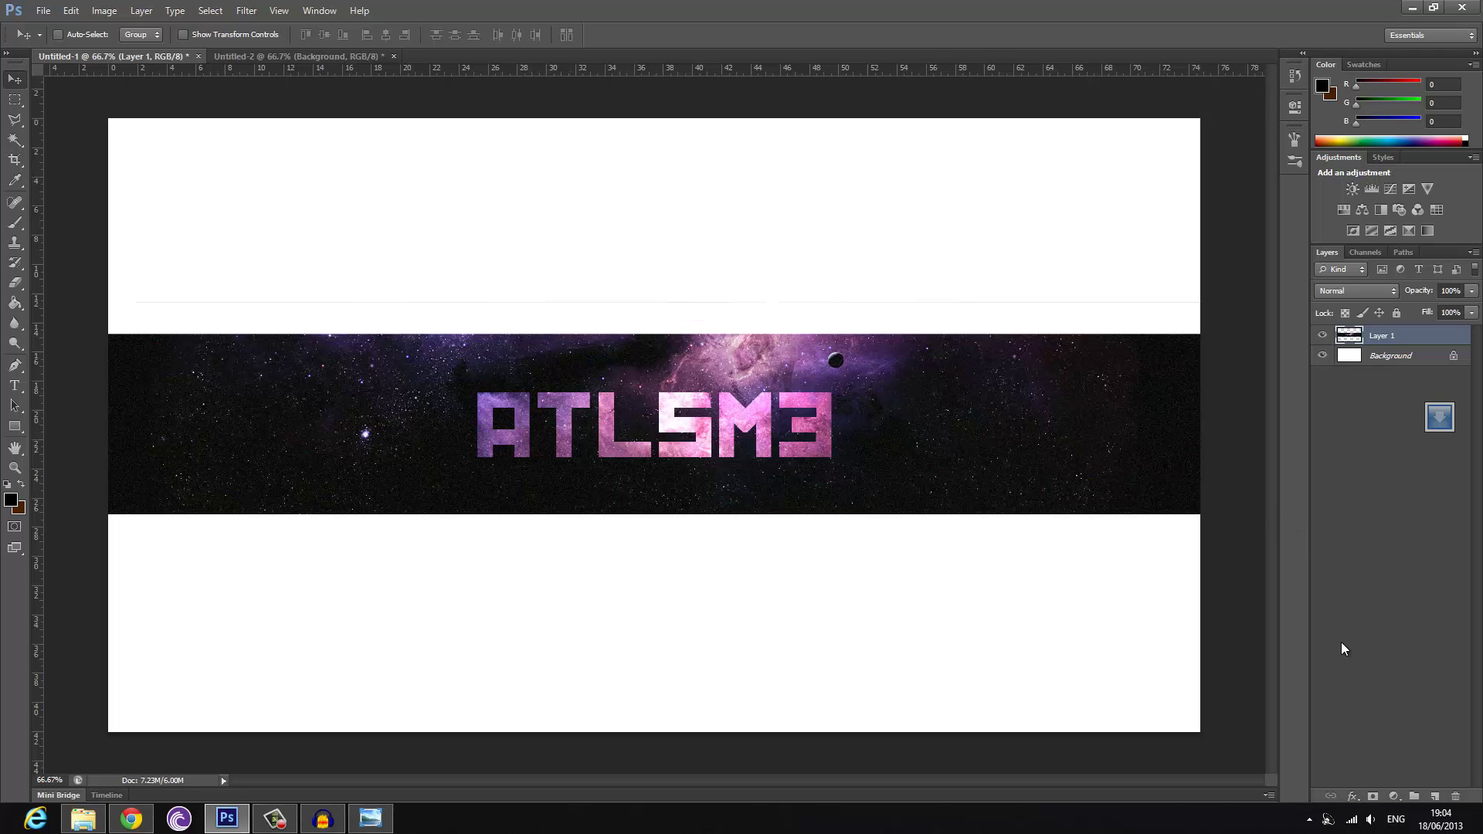
# - Add a new layer and marquee-select the white area above the banner
pyautogui.click(1429, 797)
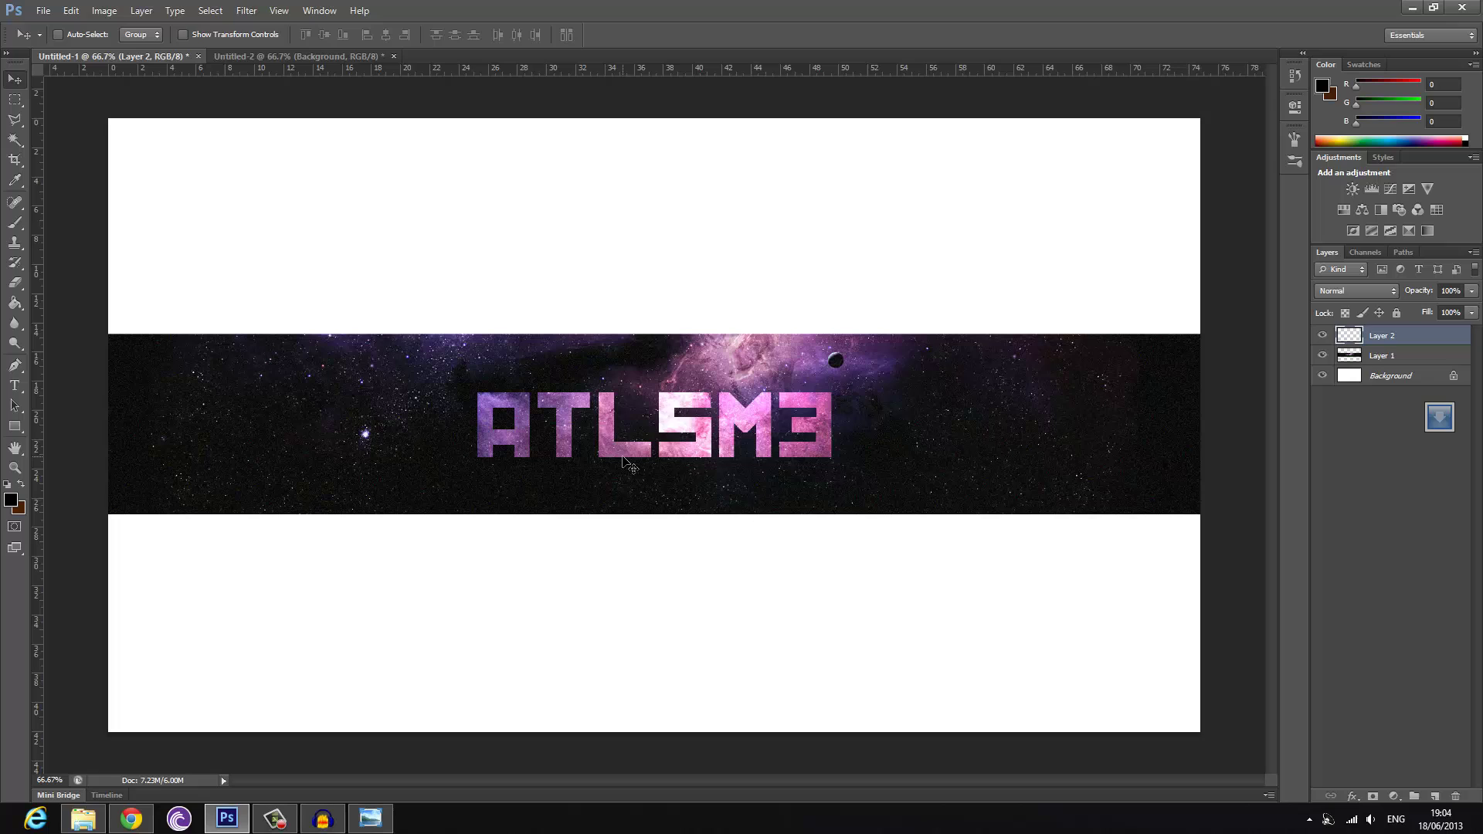
pyautogui.click(15, 139)
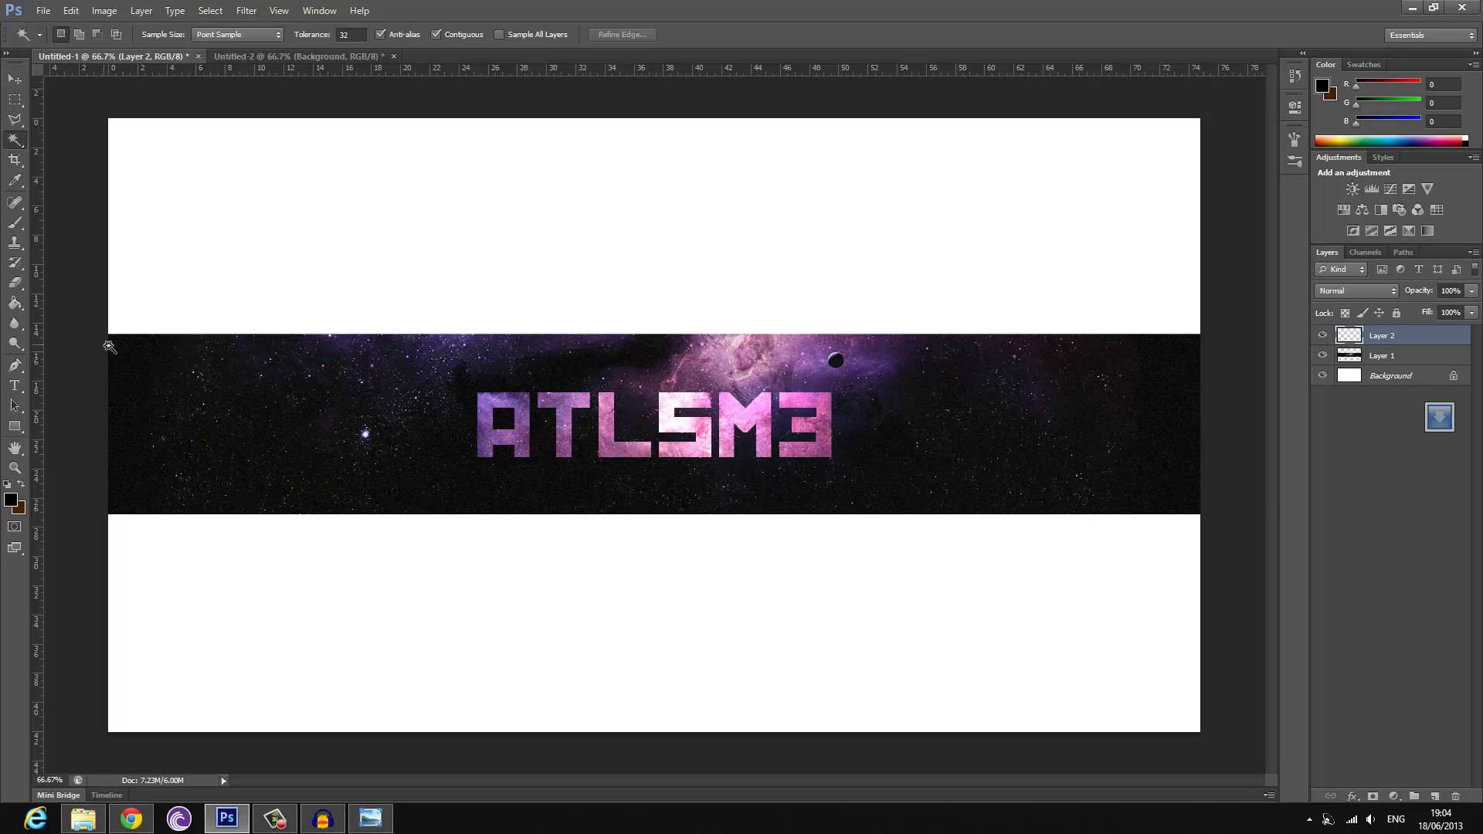
pyautogui.click(15, 100)
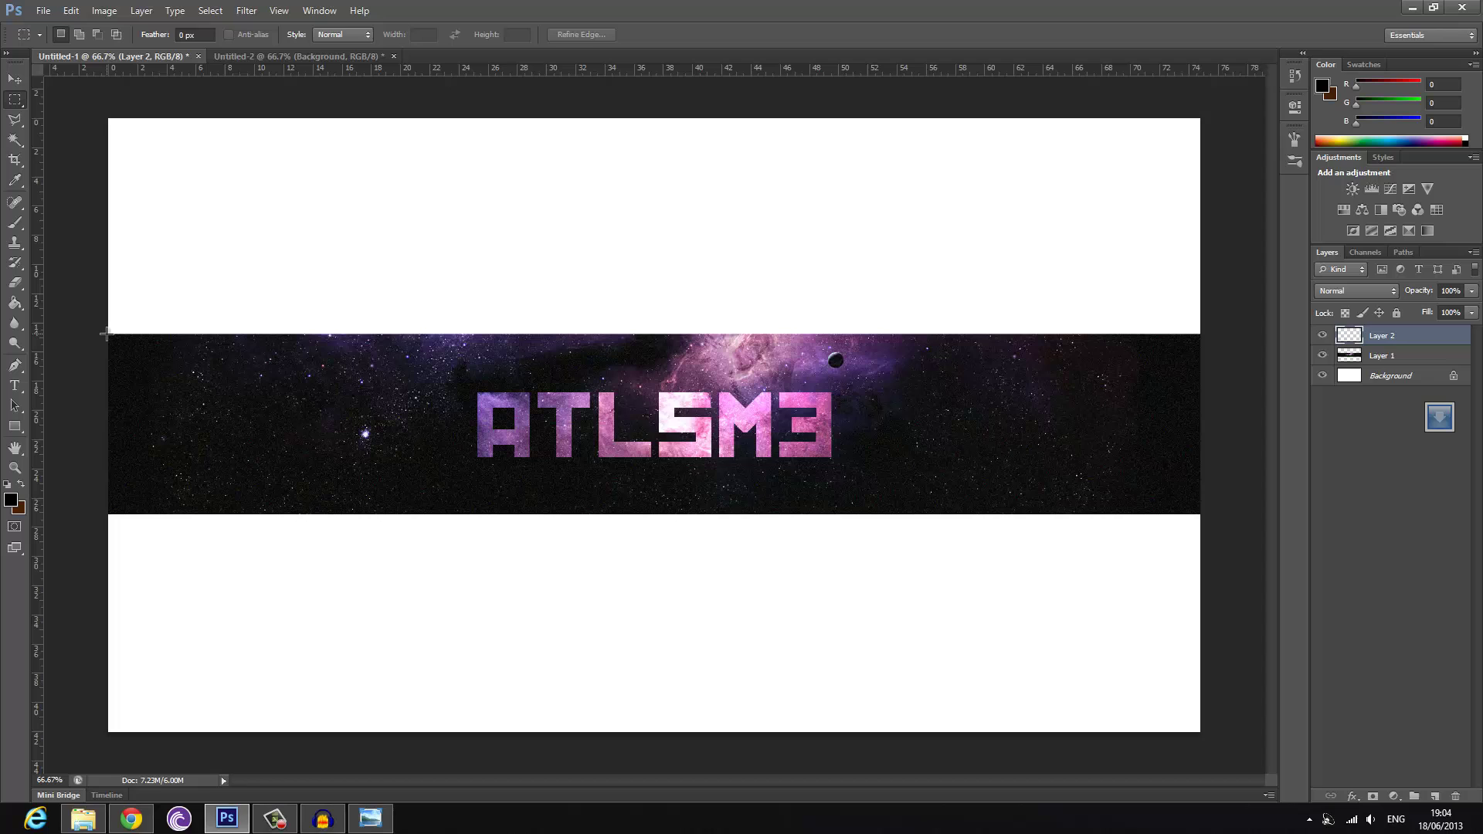
pyautogui.moveTo(106, 334)
pyautogui.mouseDown()
pyautogui.moveTo(811, 318)
pyautogui.moveTo(1328, 193)
pyautogui.moveTo(1353, 107)
pyautogui.mouseUp()
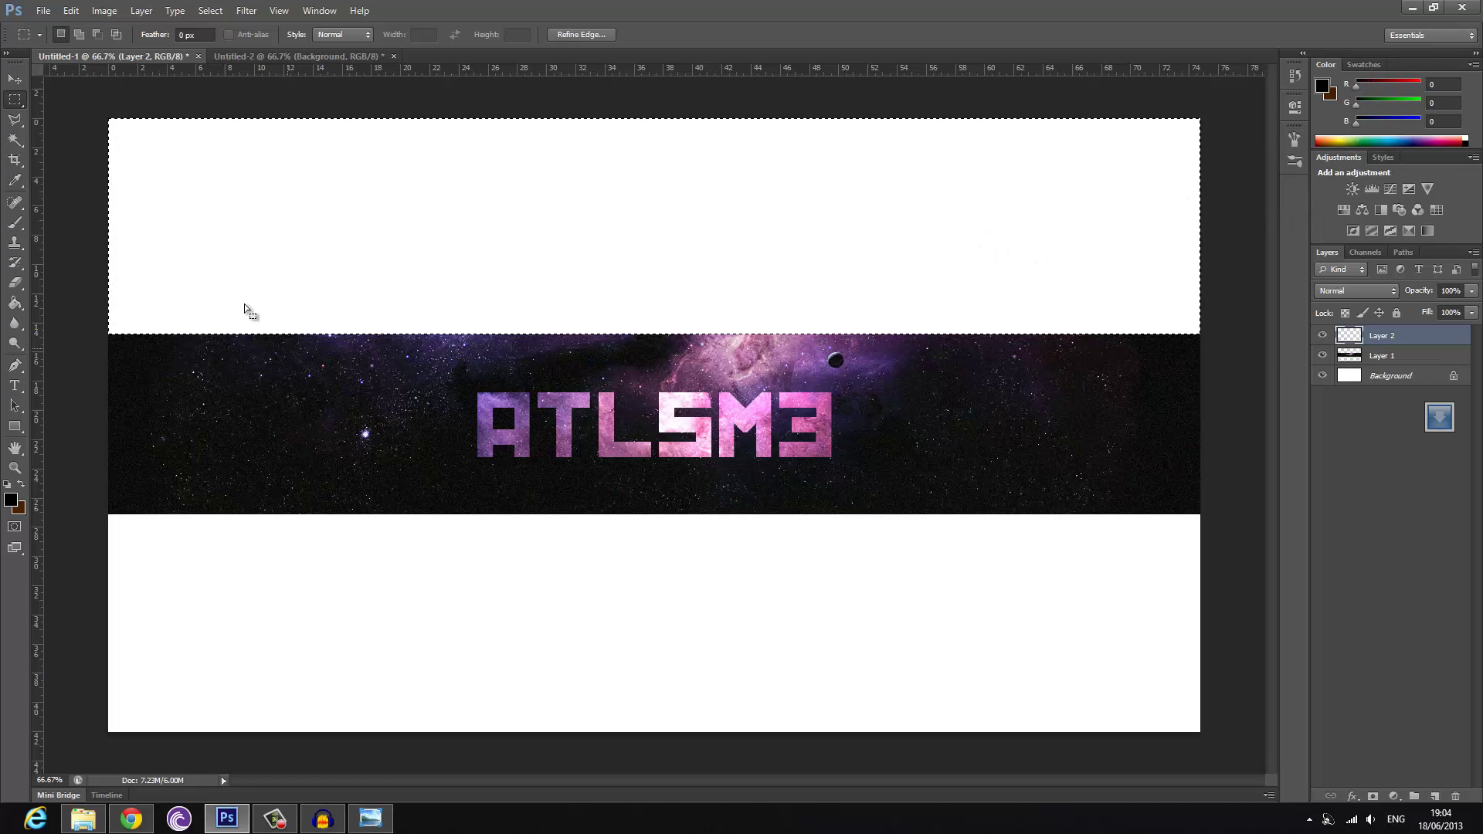
# - Paint soft black along the selection's bottom edge with a 400 px, 0% hardness brush
pyautogui.click(16, 223)
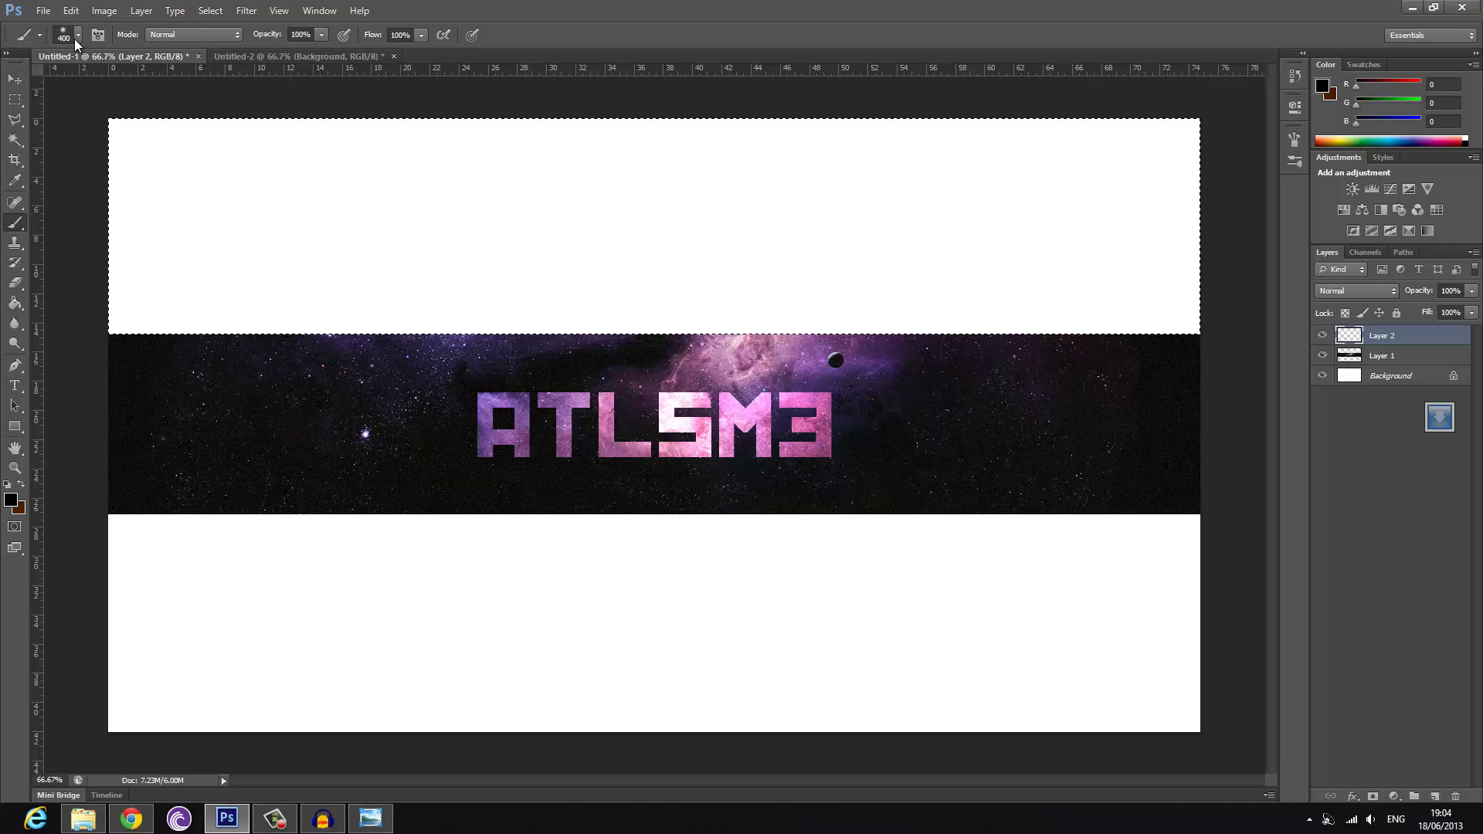
pyautogui.click(76, 35)
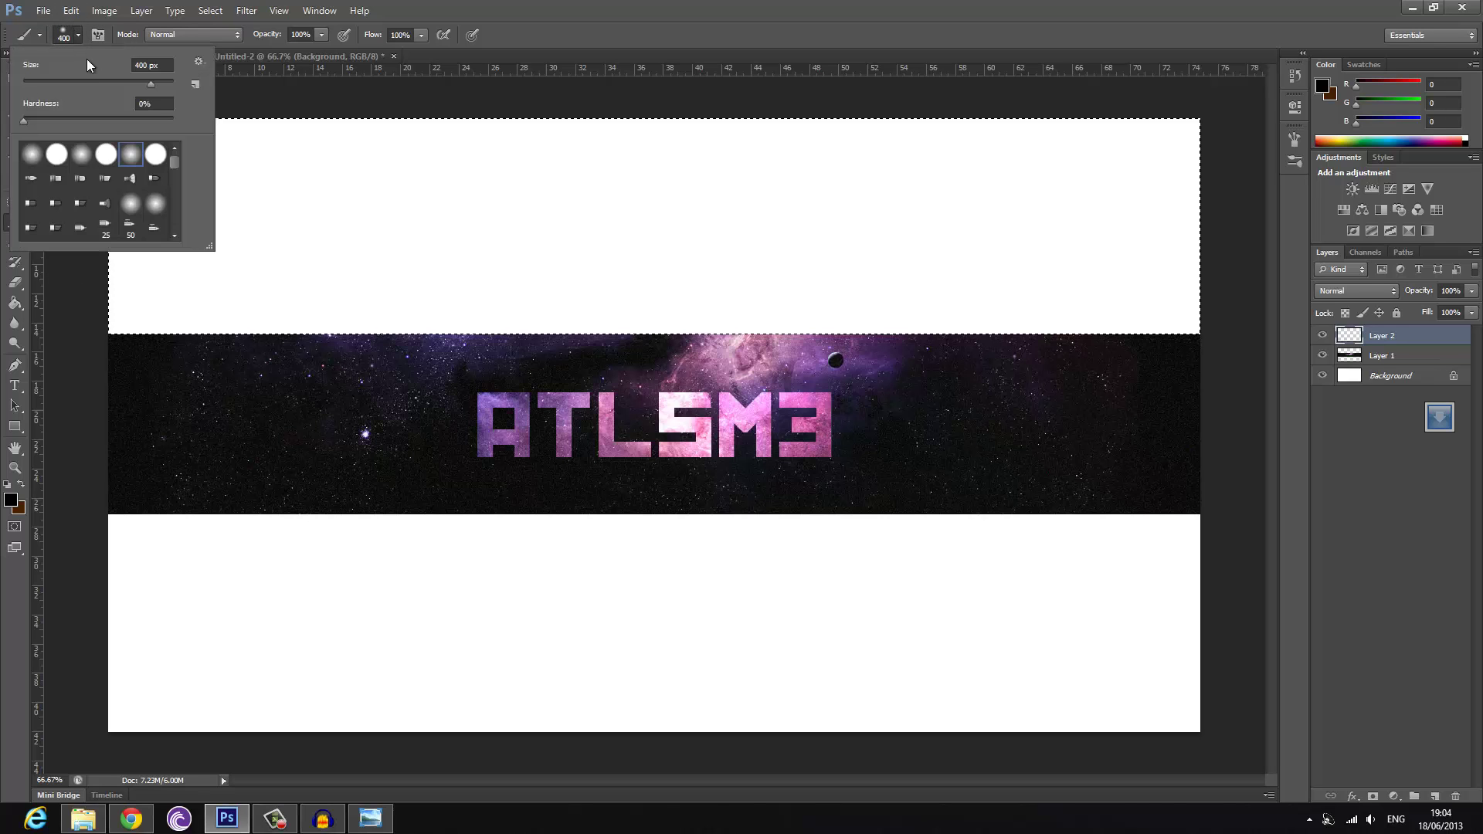
pyautogui.click(150, 83)
pyautogui.click(77, 42)
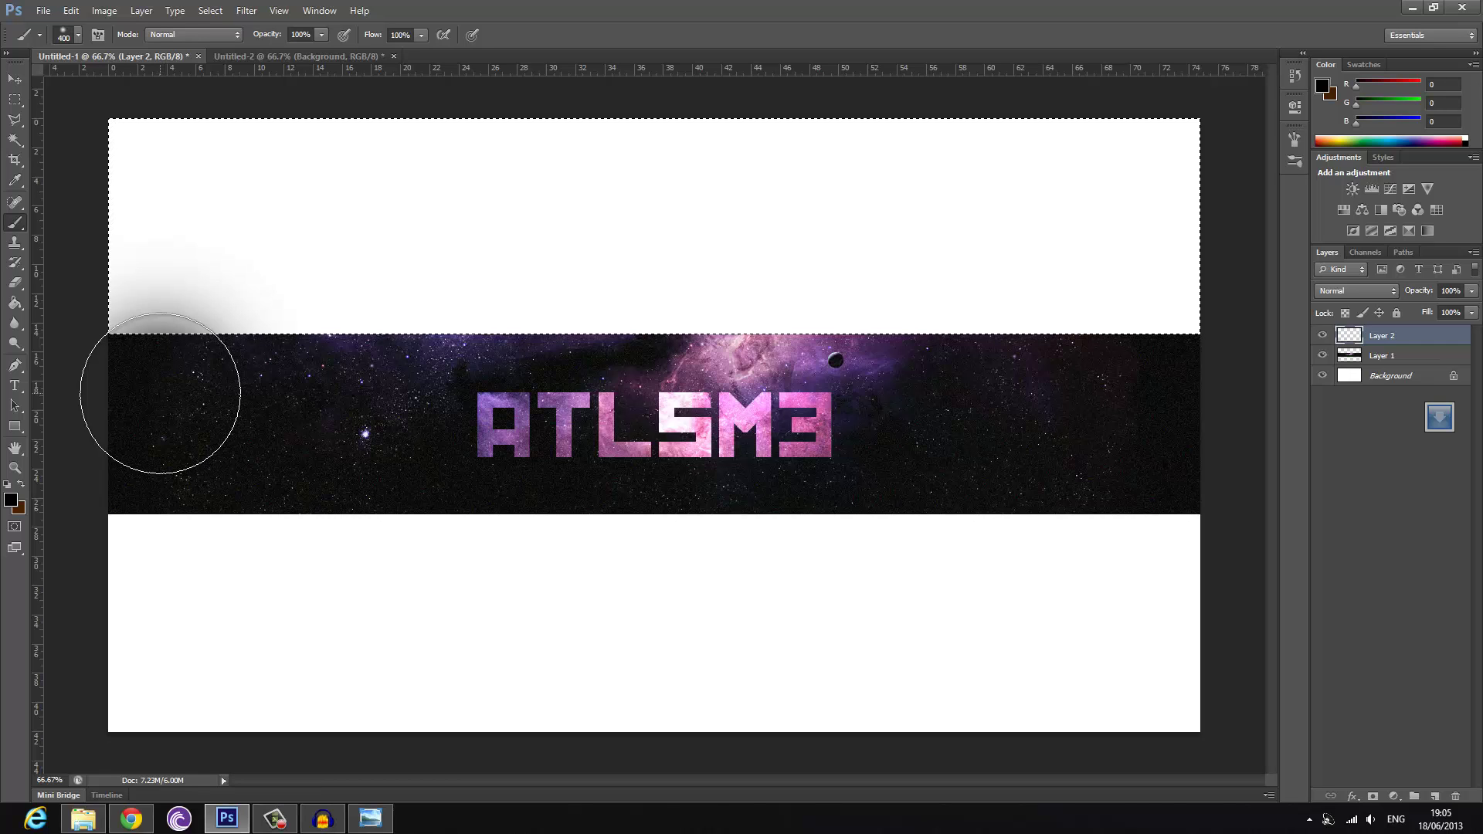
pyautogui.moveTo(161, 394)
pyautogui.mouseDown()
pyautogui.moveTo(549, 467)
pyautogui.moveTo(881, 503)
pyautogui.moveTo(901, 523)
pyautogui.moveTo(1241, 580)
pyautogui.mouseUp()
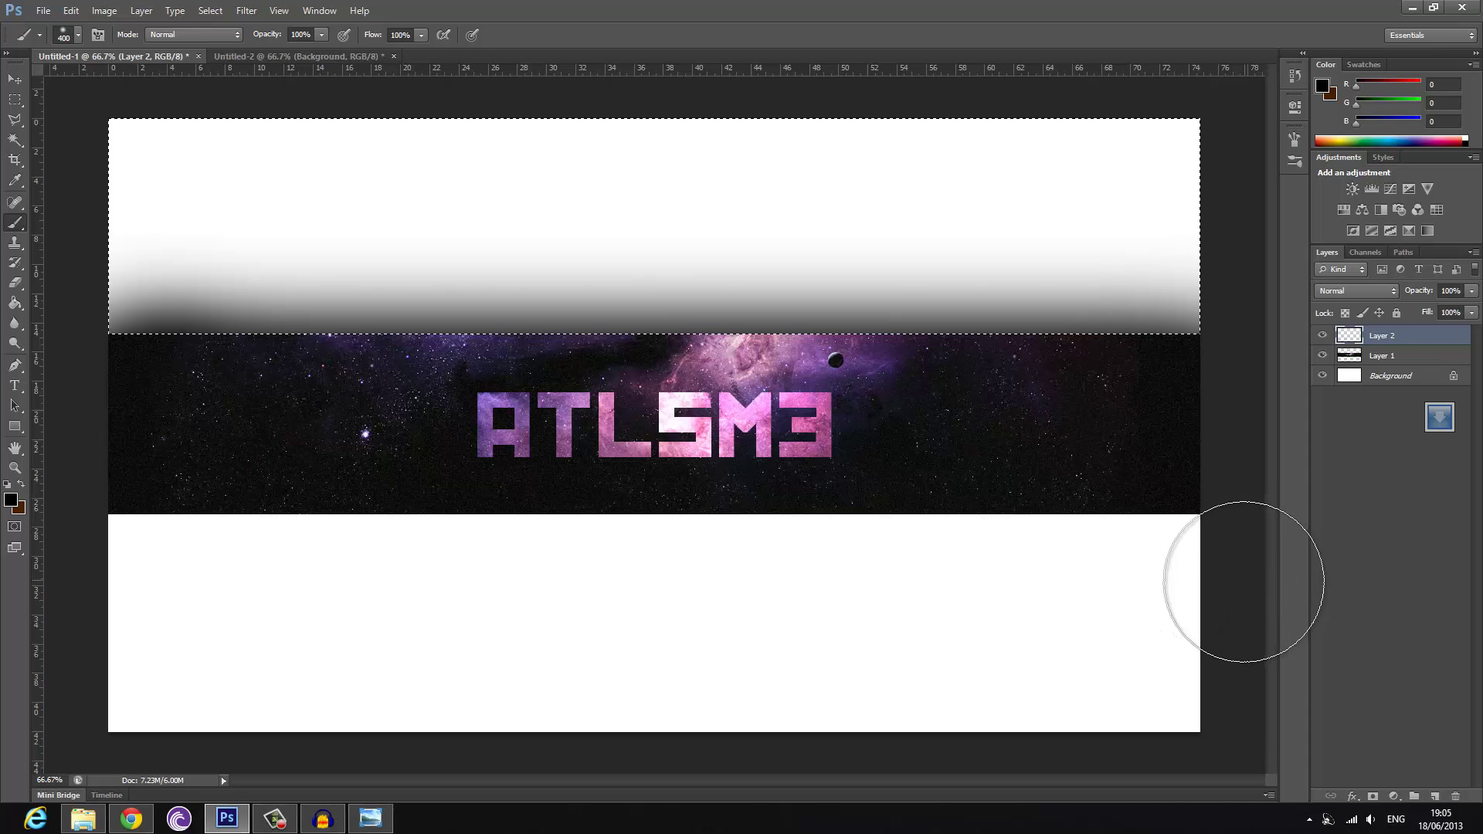
pyautogui.hotkey('ctrl', 'd')
pyautogui.hotkey('alt', 'BackSpace')
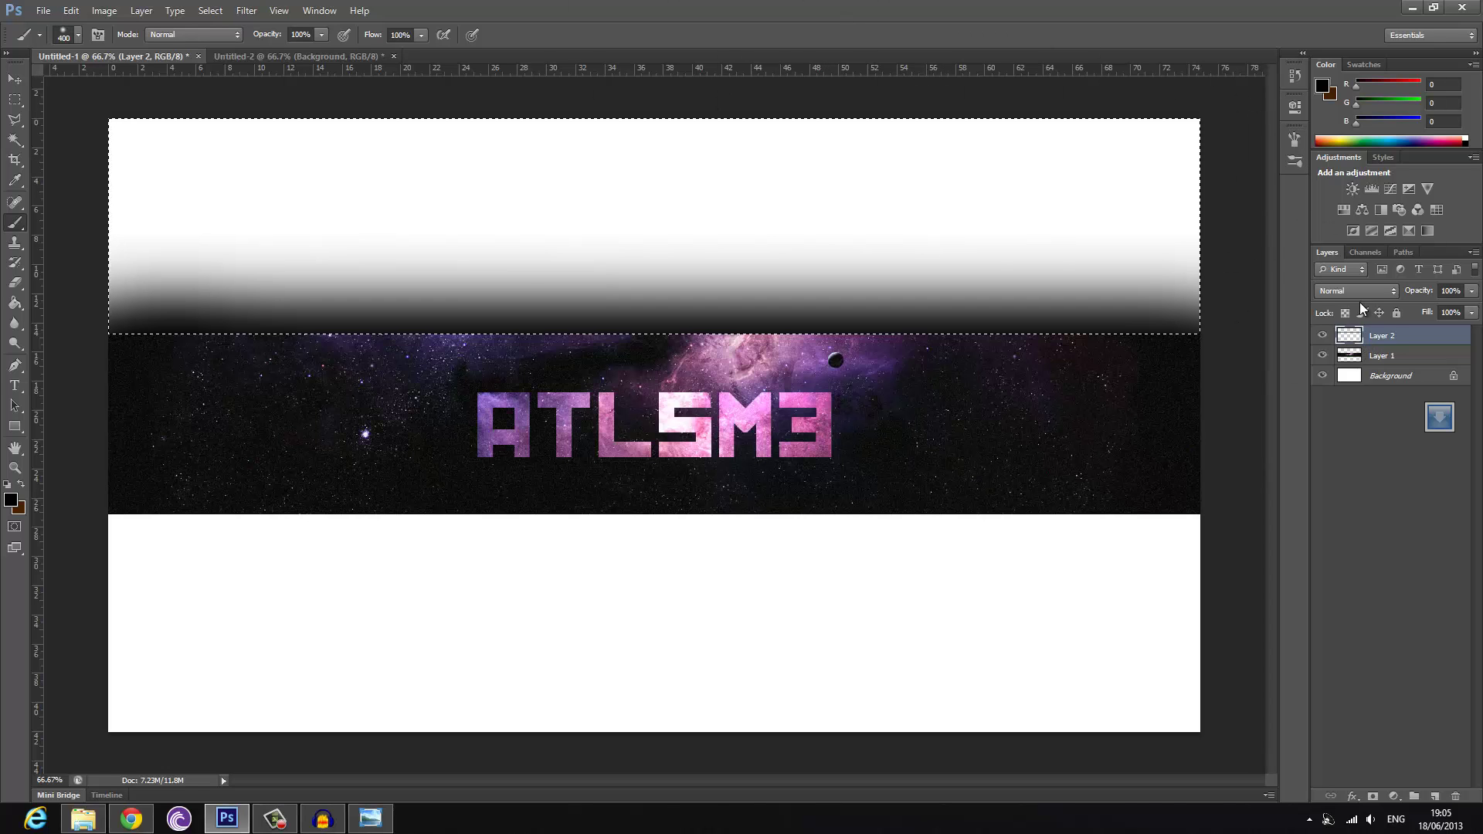
# - Duplicate Layer 2 as Layer 2 copy
pyautogui.rightClick(1410, 341)
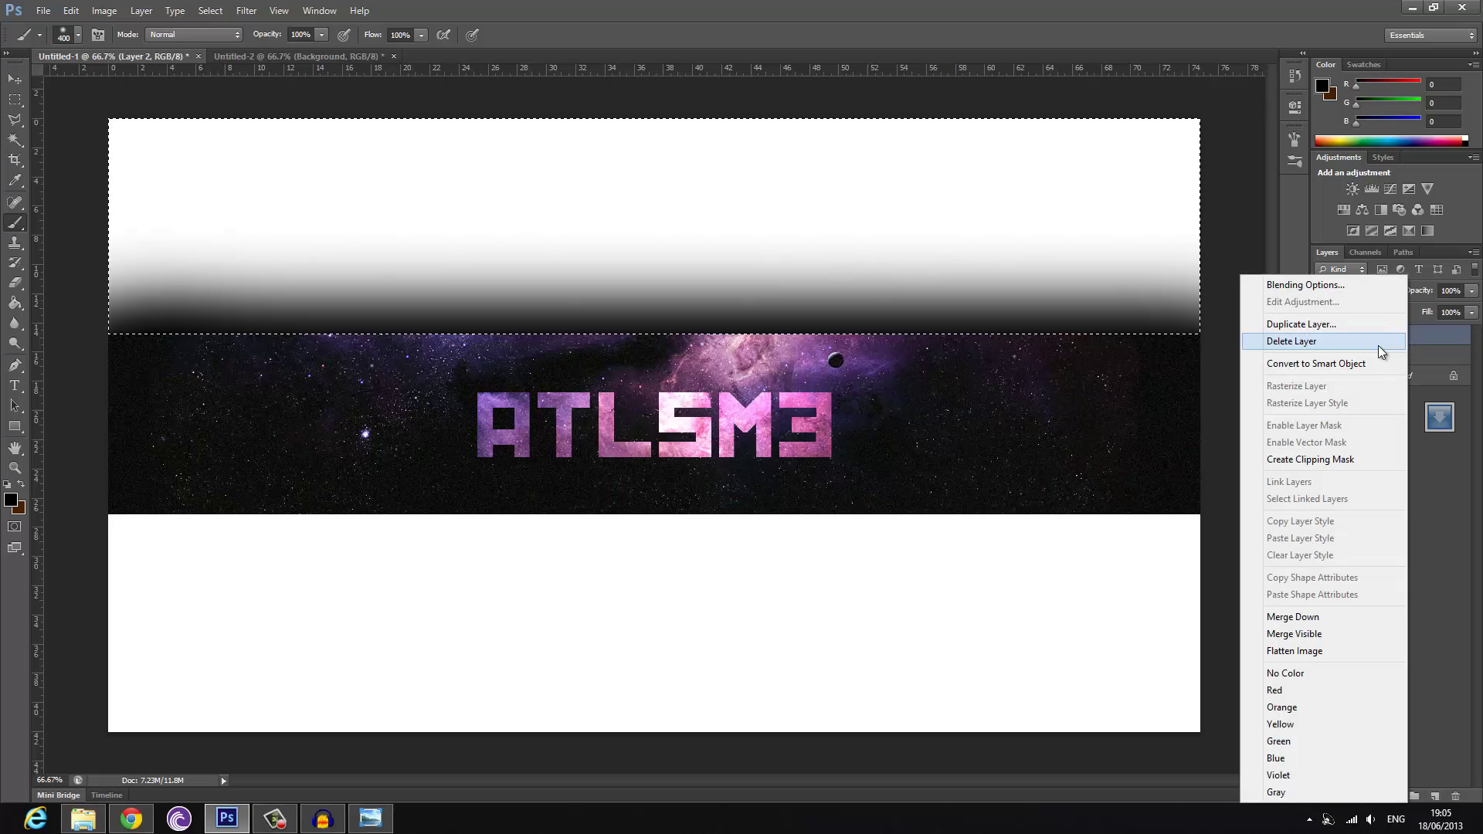
pyautogui.click(1338, 341)
pyautogui.click(874, 253)
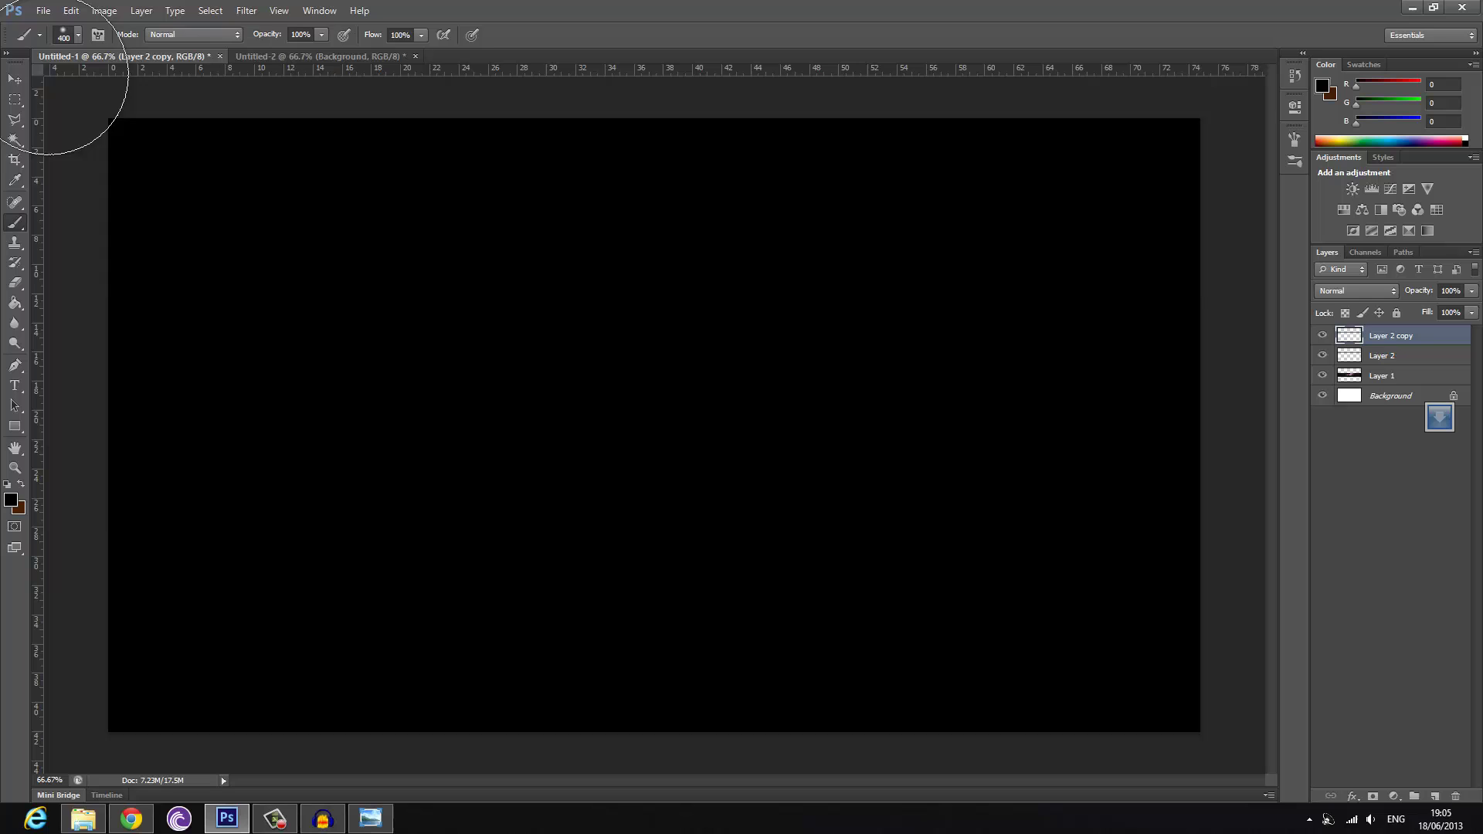
# - Rotate Layer 2 copy 180° and move it below the galaxy band
pyautogui.click(15, 79)
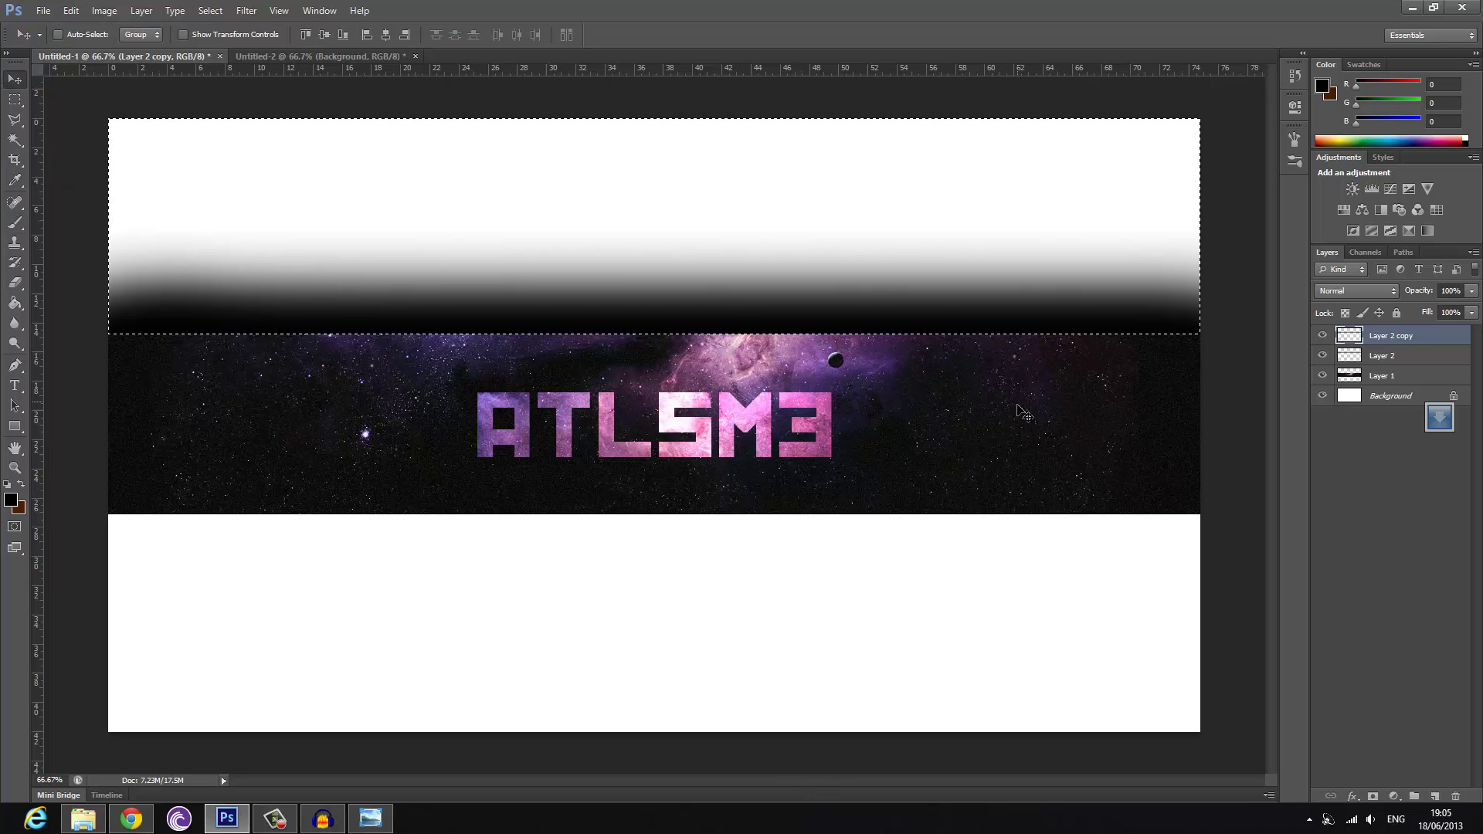
pyautogui.hotkey('ctrl', 't')
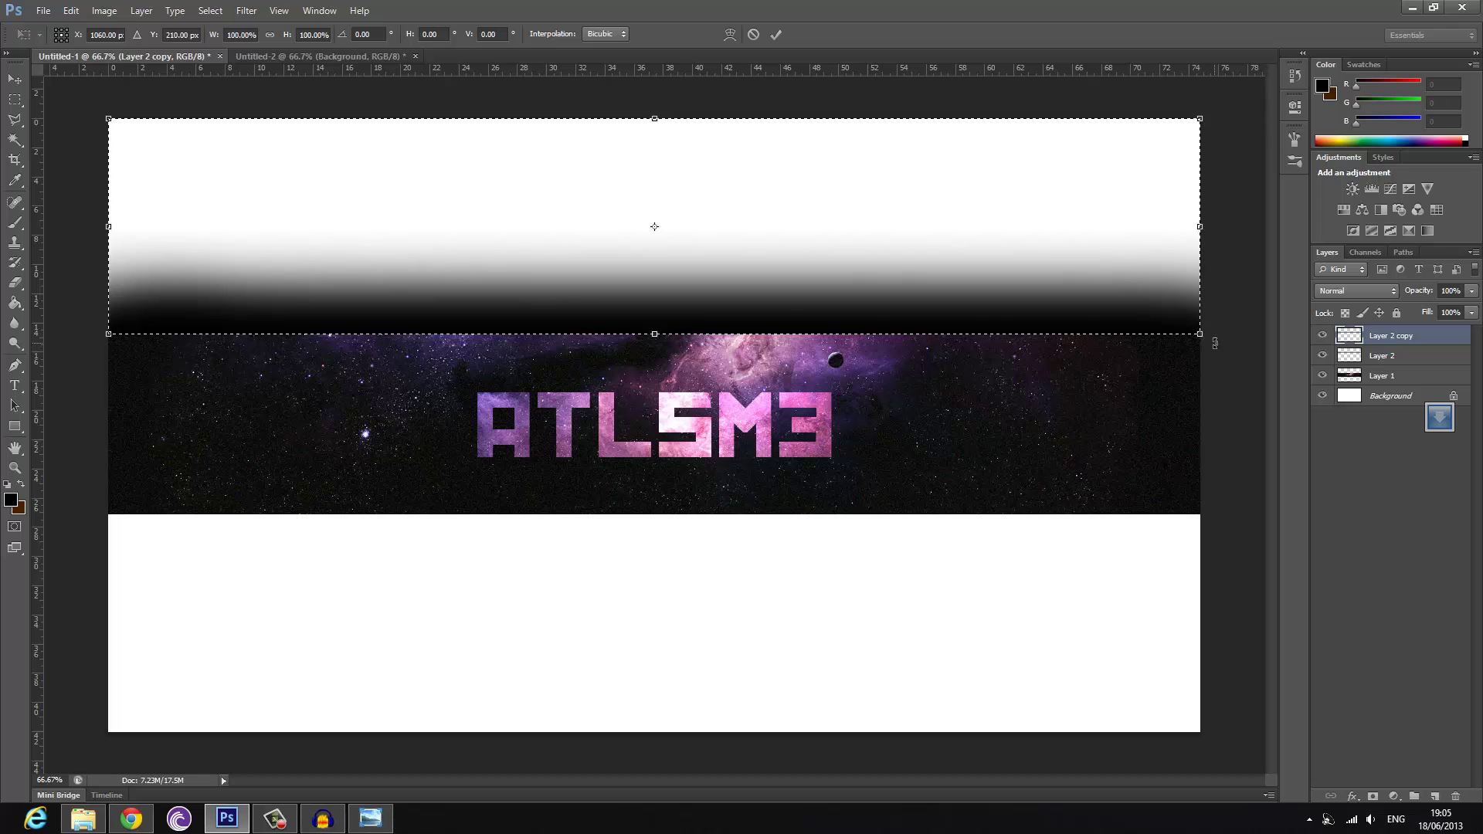
pyautogui.moveTo(1216, 338); pyautogui.dragTo(427, 178)
pyautogui.moveTo(550, 206); pyautogui.dragTo(548, 596)
pyautogui.press('Return')
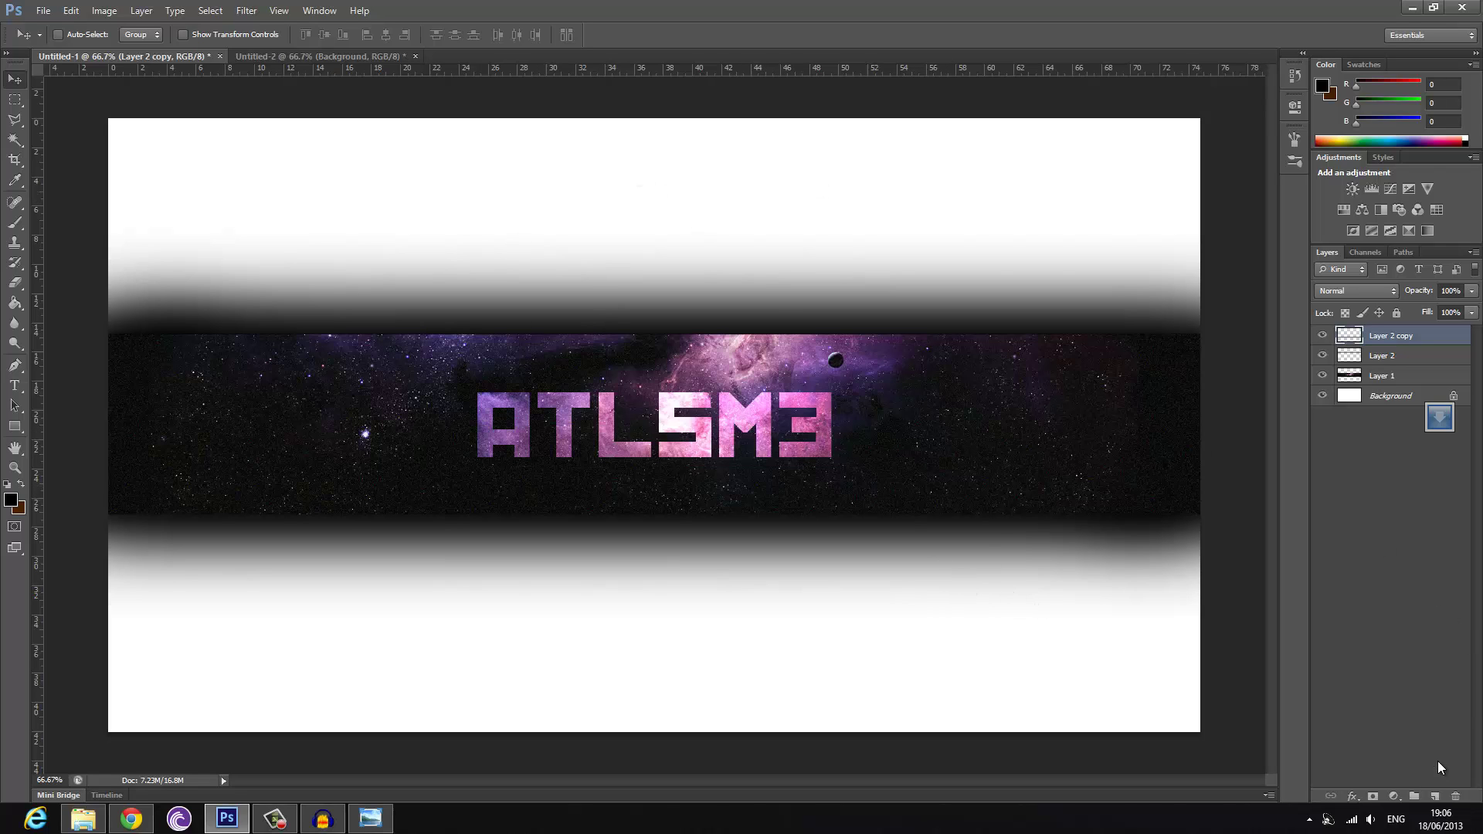
# - Fill the Background layer black and add Grain from the Filter Gallery
pyautogui.click(1344, 402)
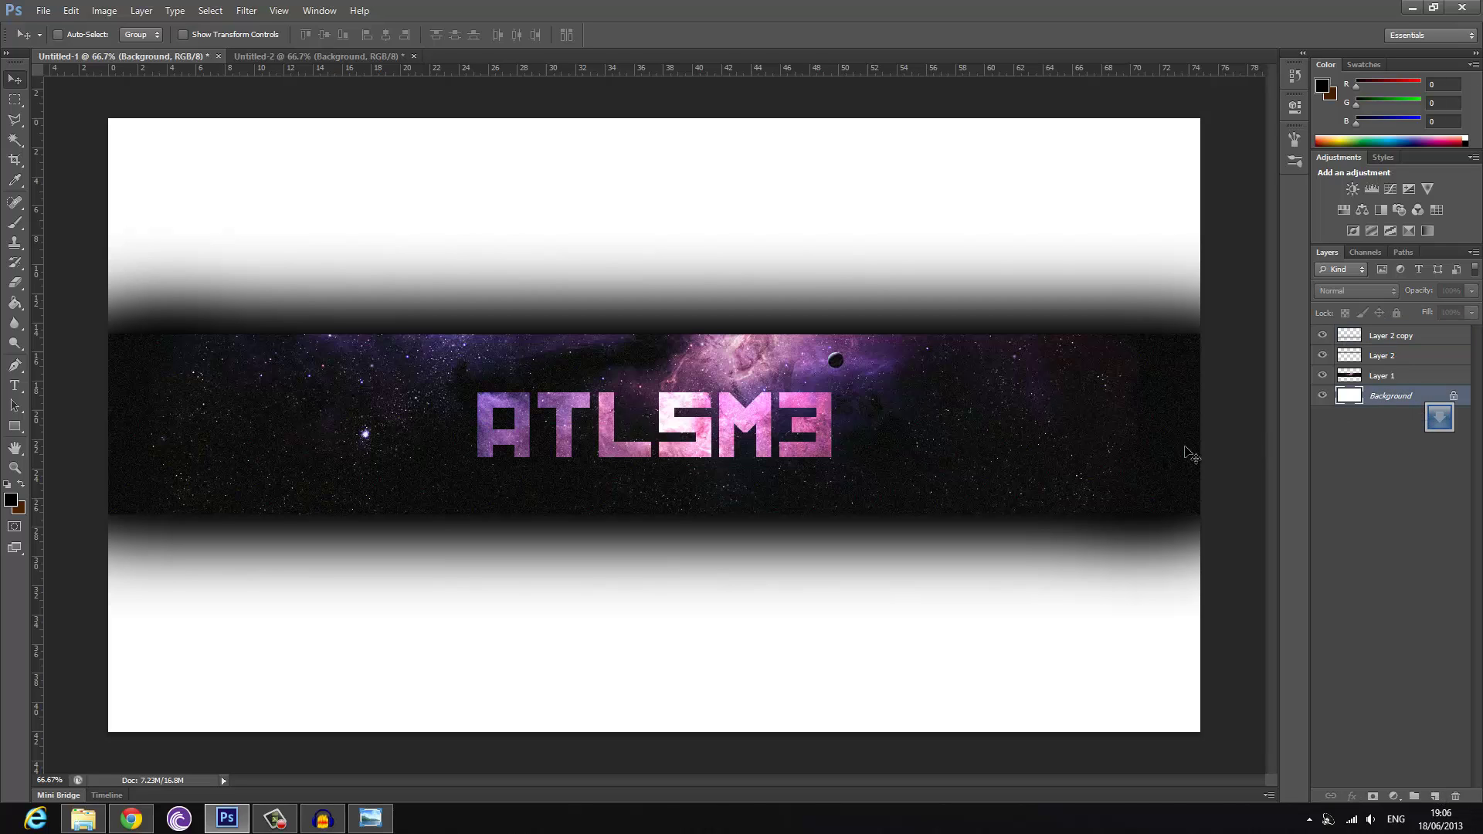
pyautogui.click(15, 303)
pyautogui.click(353, 603)
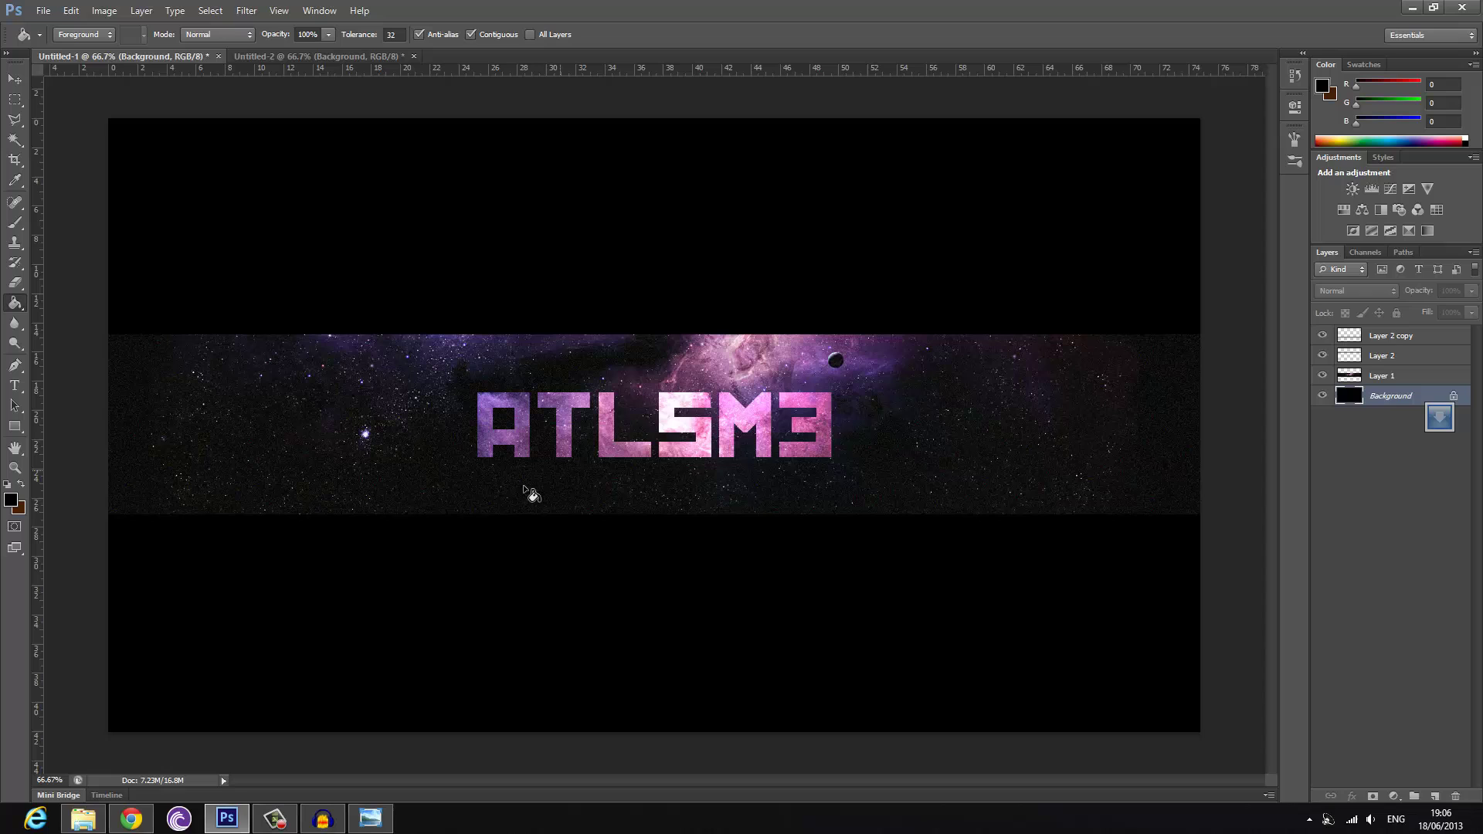
pyautogui.click(247, 10)
pyautogui.click(301, 68)
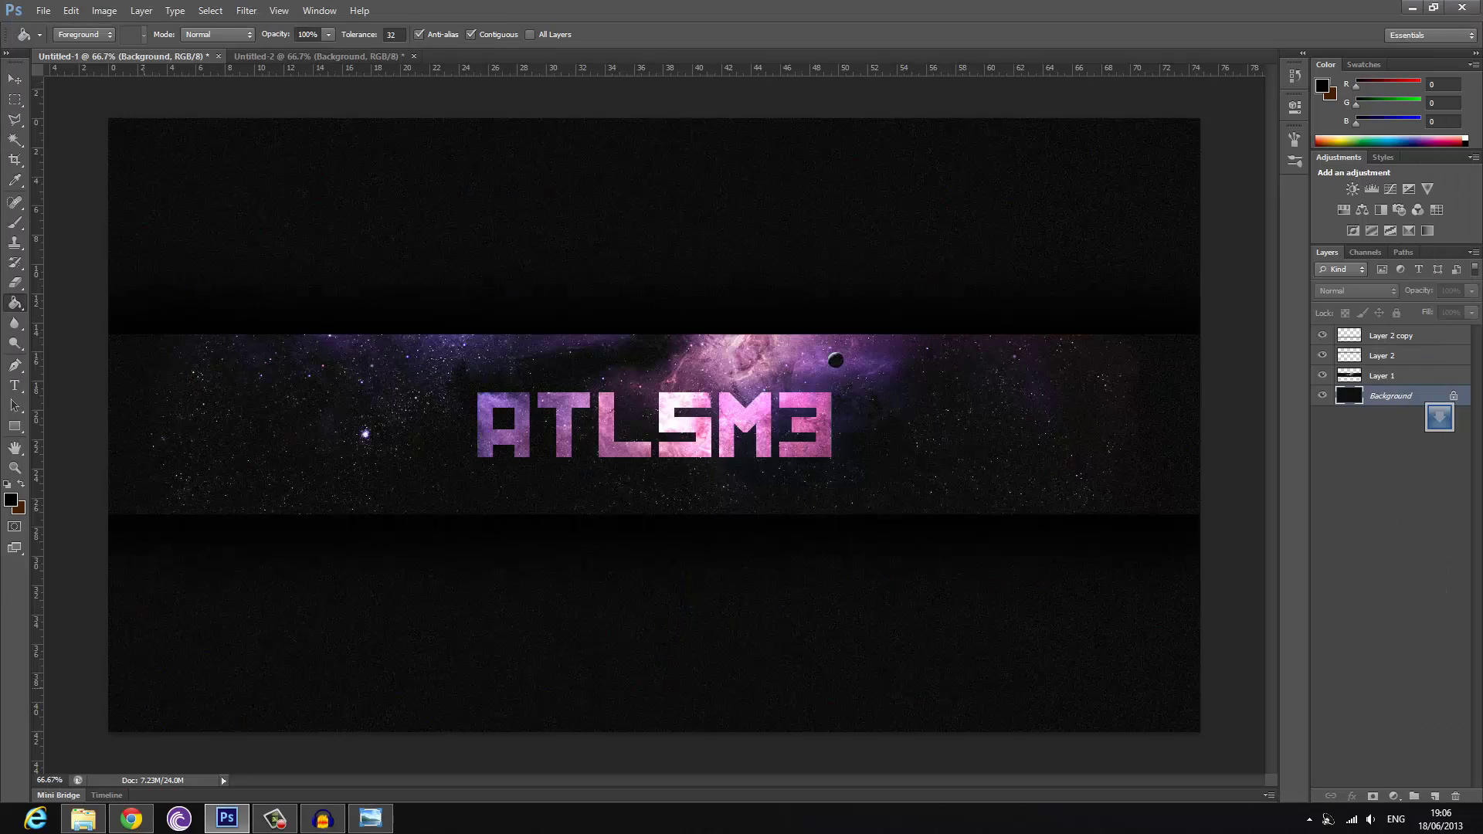
# - Copy the Nebula_explosion.jpg image from Chrome for the banner
pyautogui.click(131, 818)
pyautogui.click(429, 9)
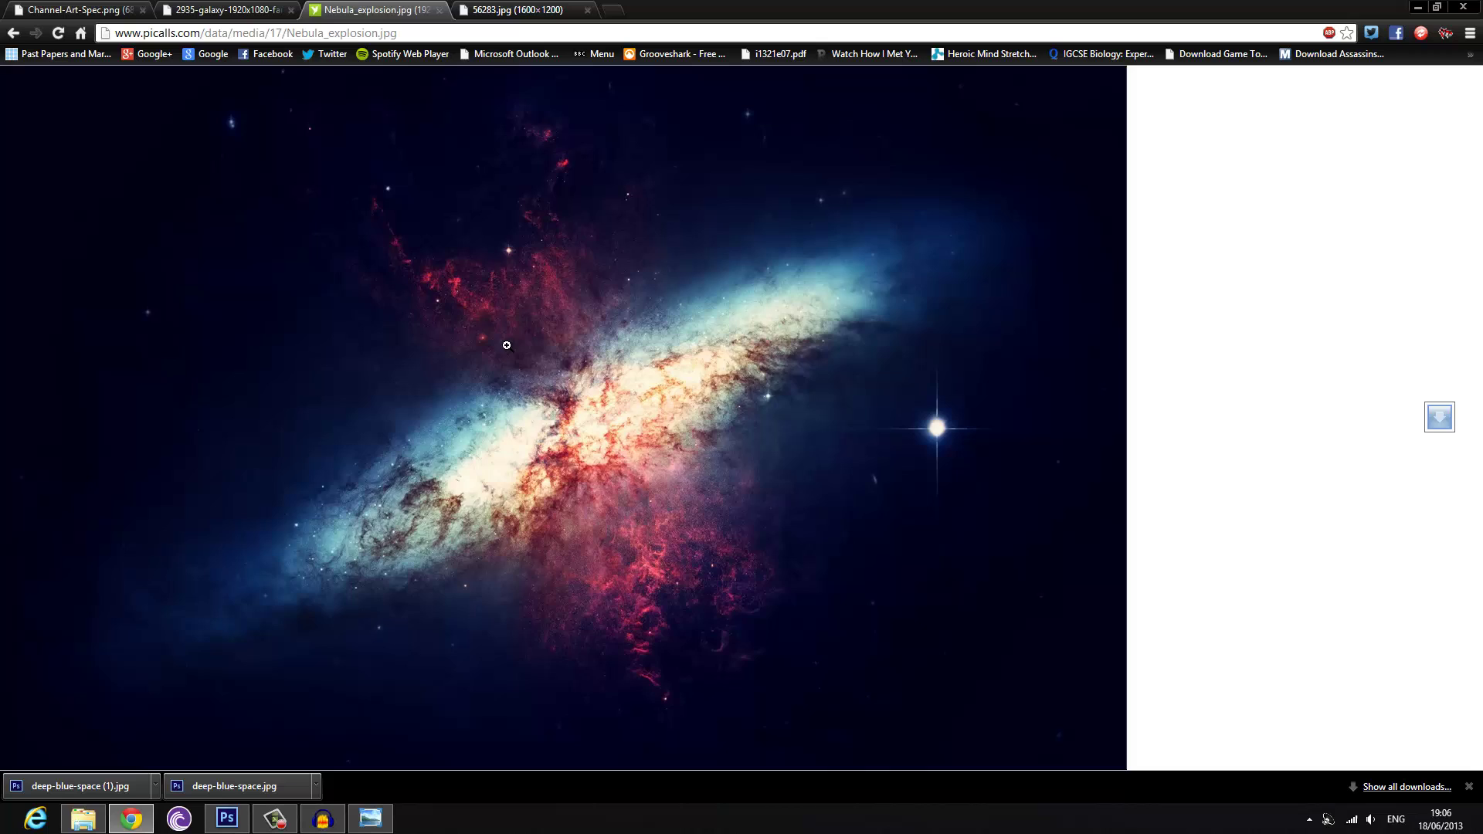
pyautogui.click(504, 349)
pyautogui.rightClick(537, 443)
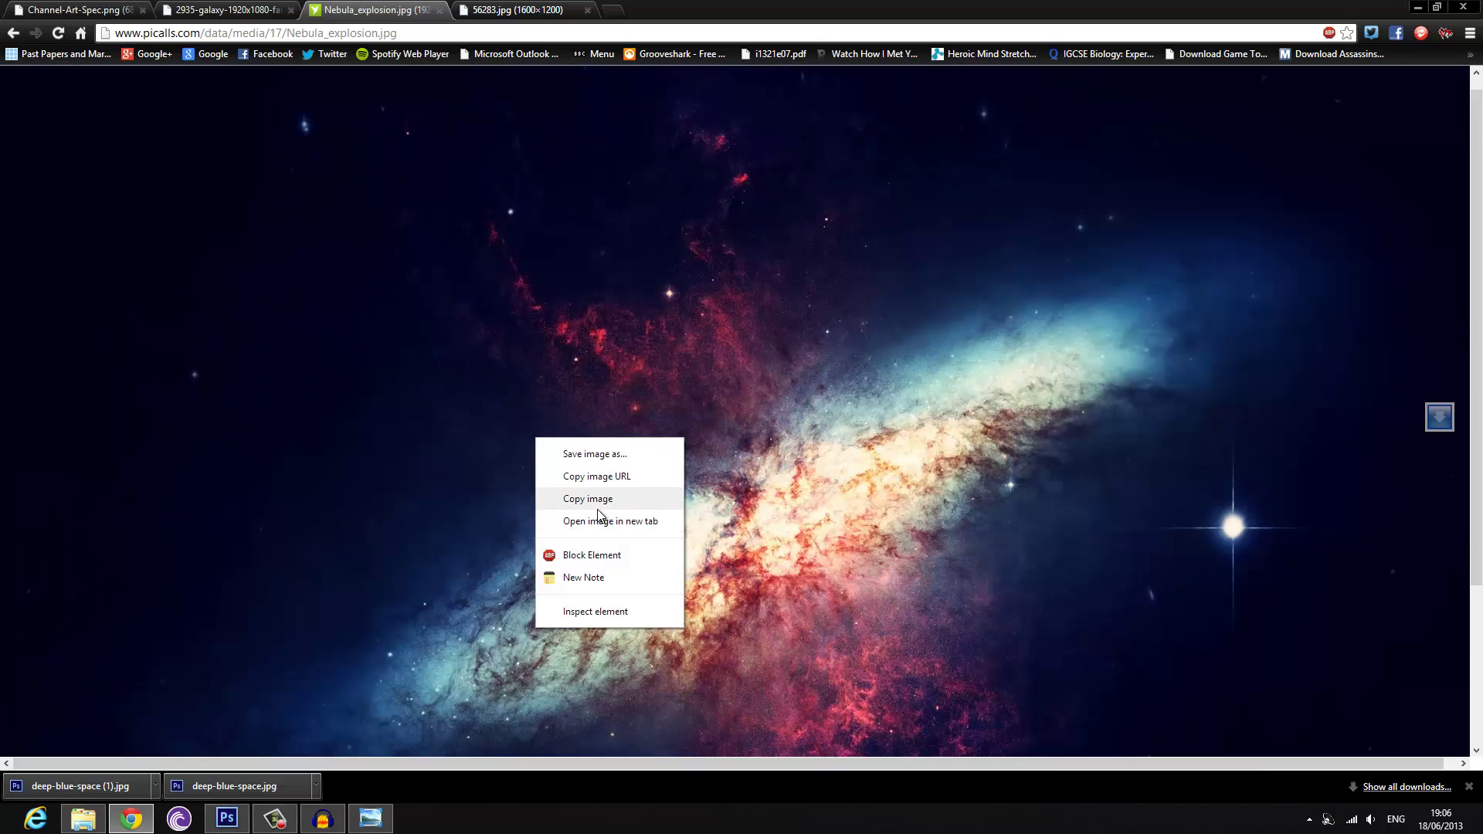
pyautogui.click(597, 498)
pyautogui.click(245, 809)
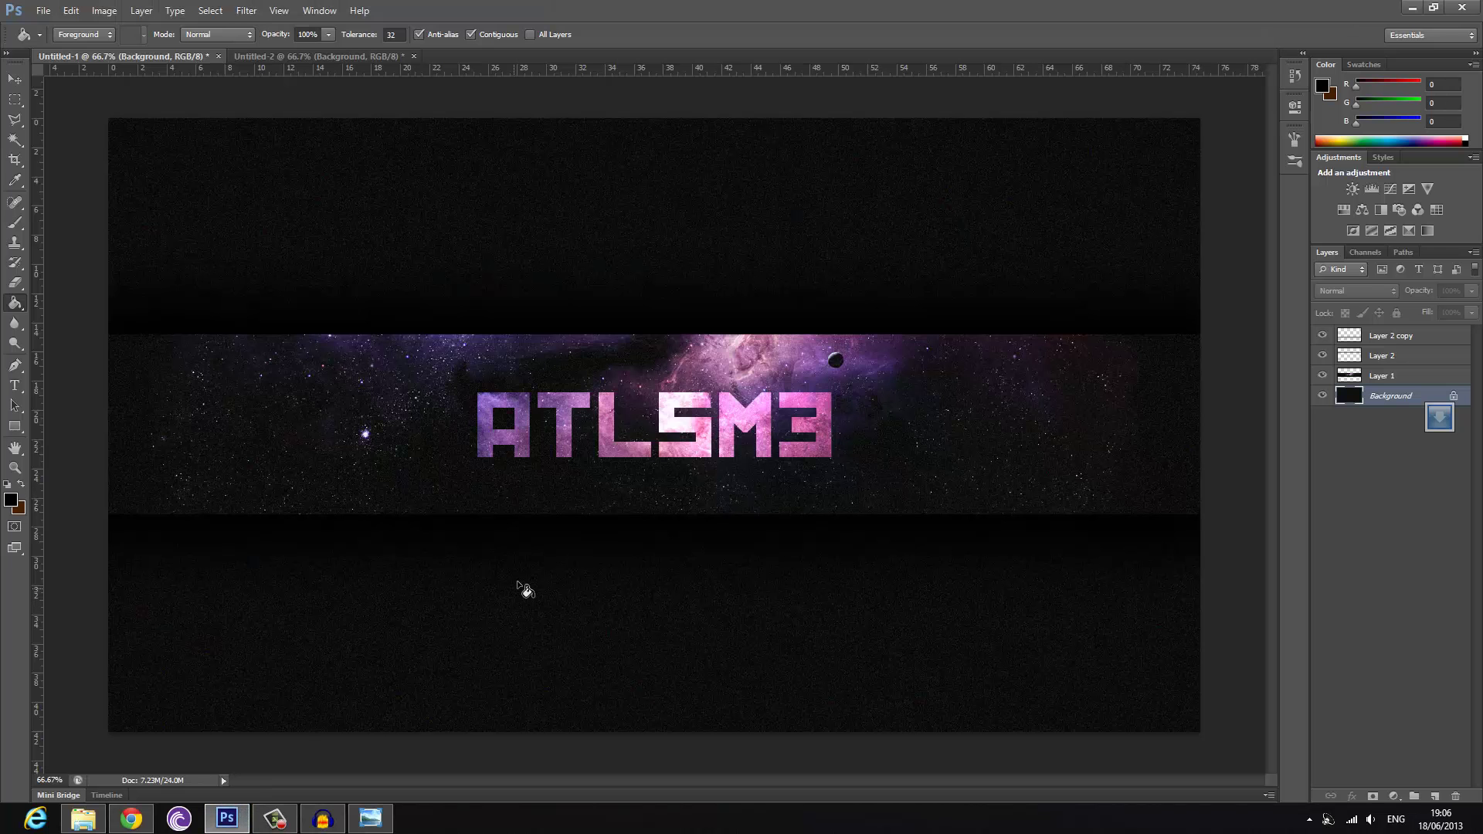
# - Paste the nebula as Layer 3, blend it Lighter Color and shift it down-right
pyautogui.hotkey('ctrl', 'v')
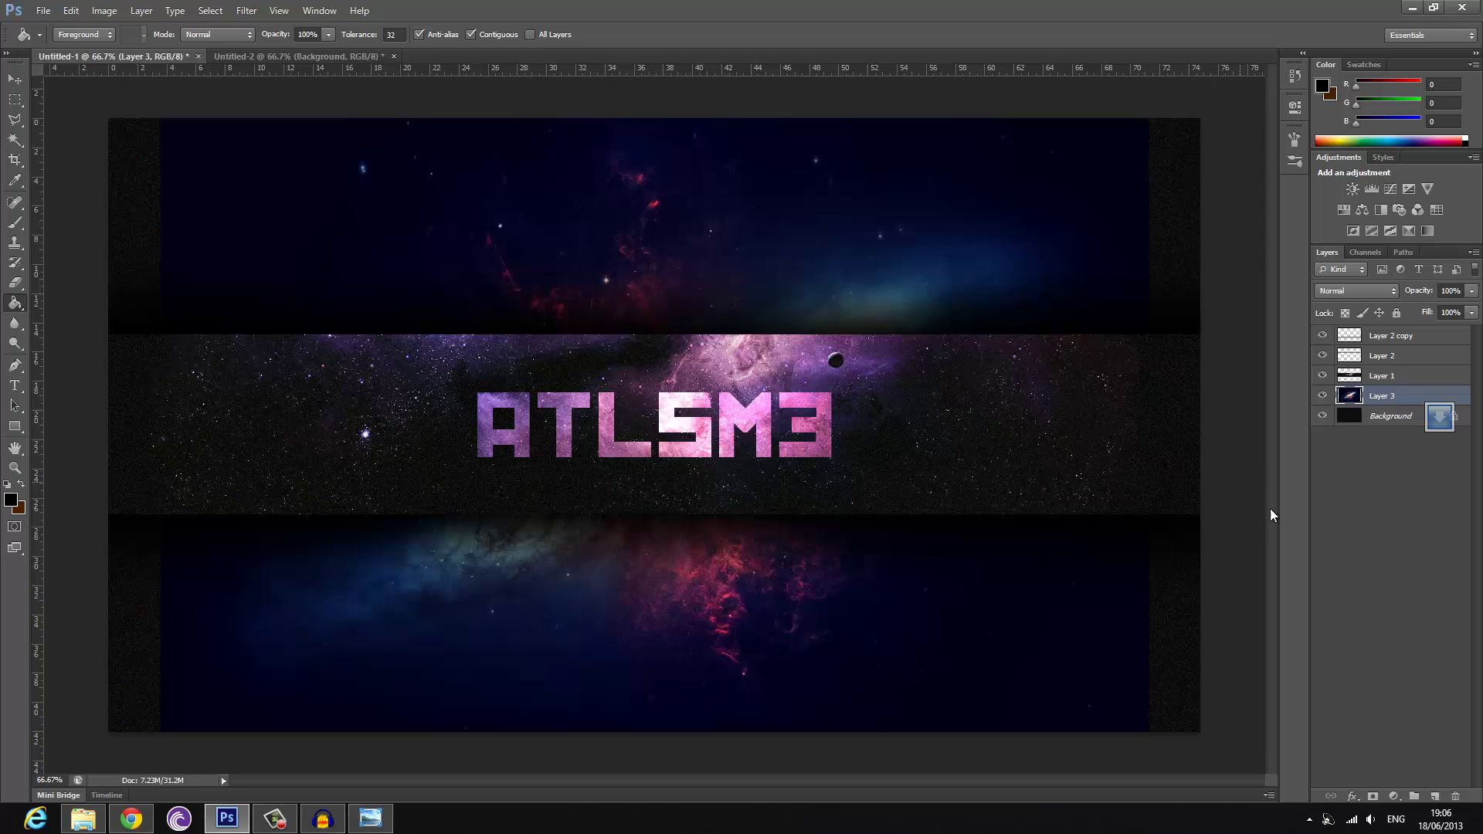
pyautogui.click(1389, 376)
pyautogui.click(1398, 356)
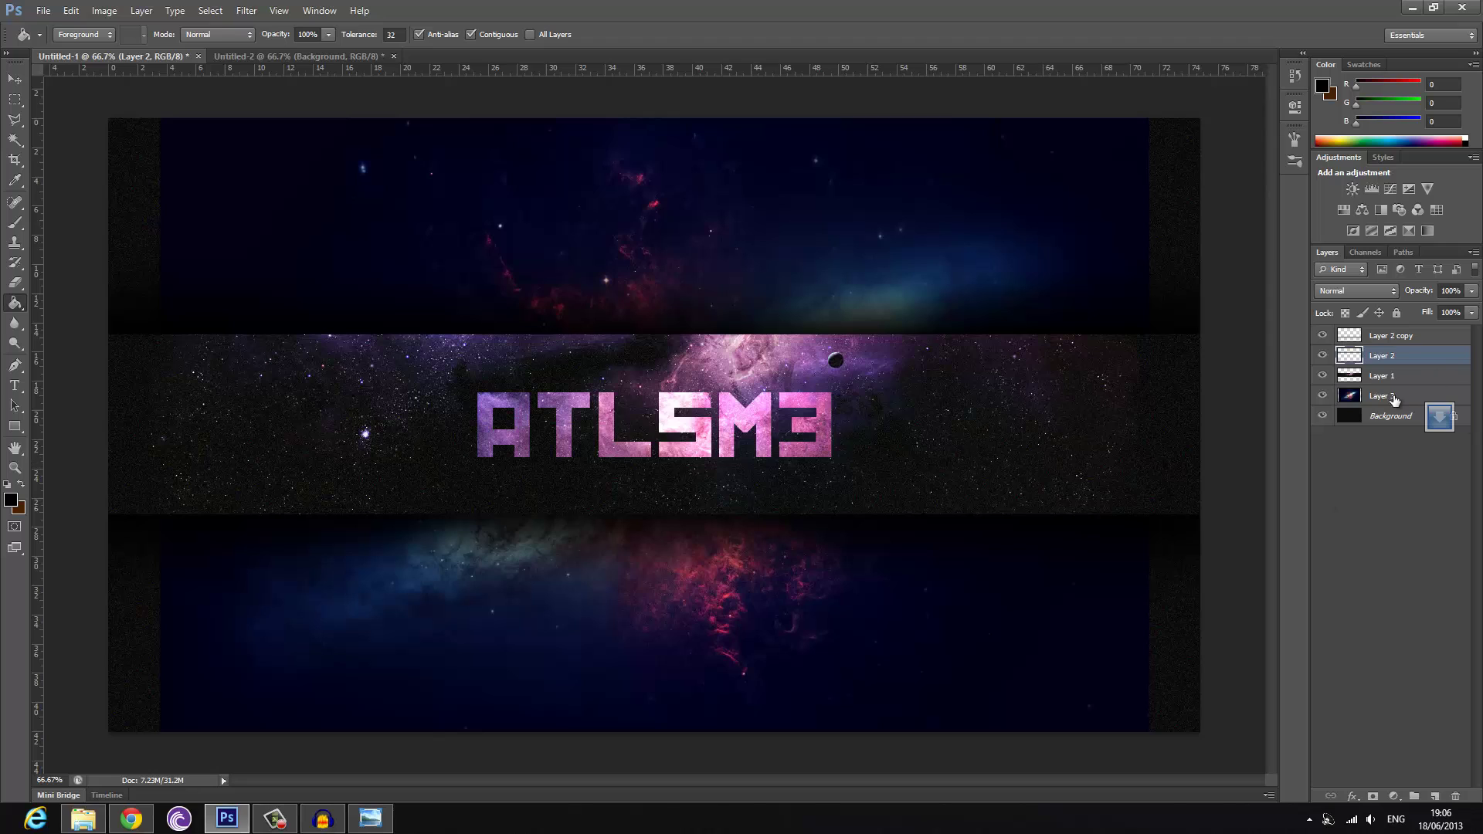
pyautogui.moveTo(1394, 399)
pyautogui.mouseDown()
pyautogui.moveTo(1383, 349)
pyautogui.moveTo(1386, 406)
pyautogui.mouseUp()
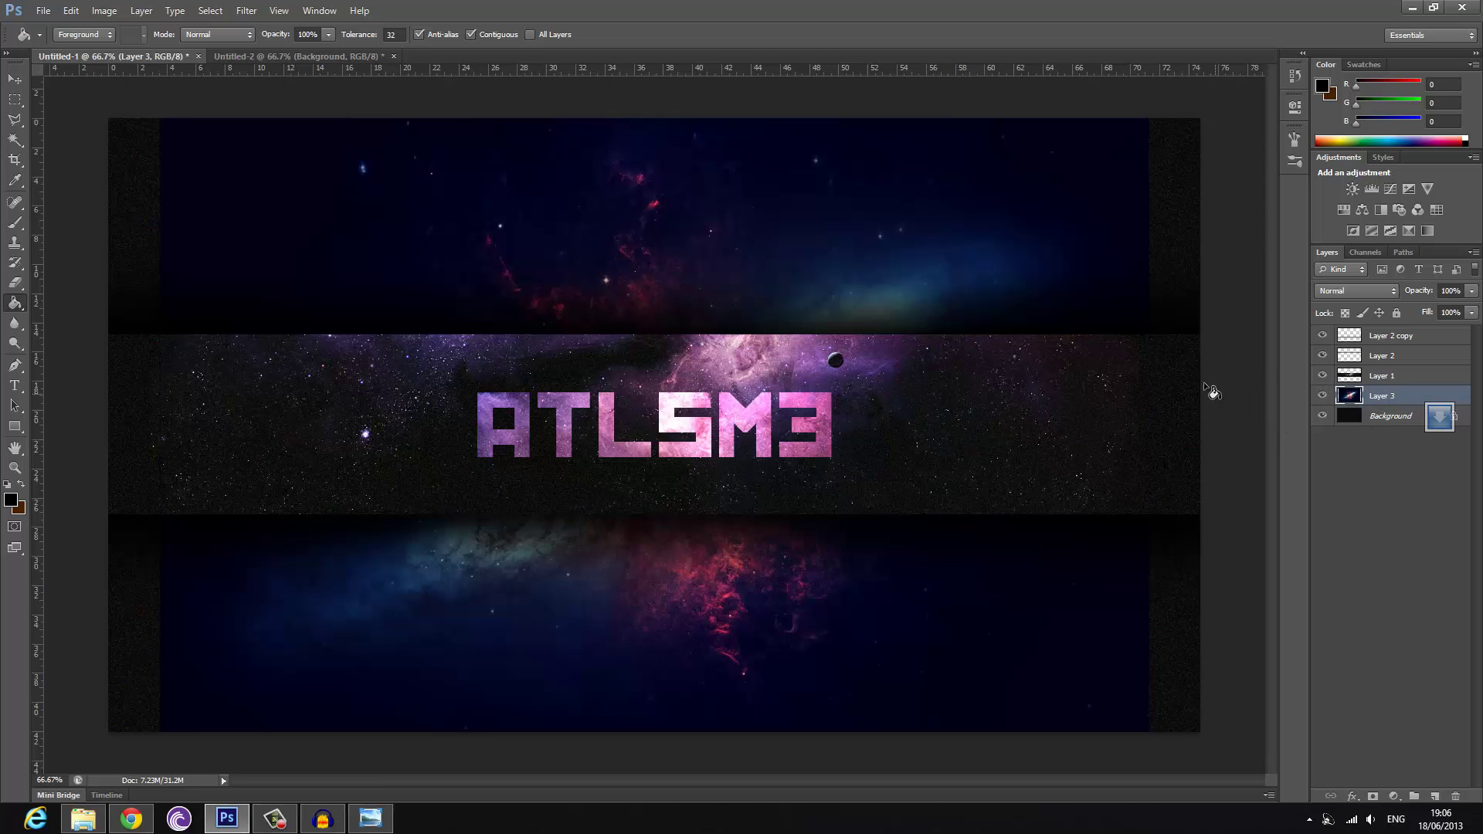
pyautogui.click(1388, 292)
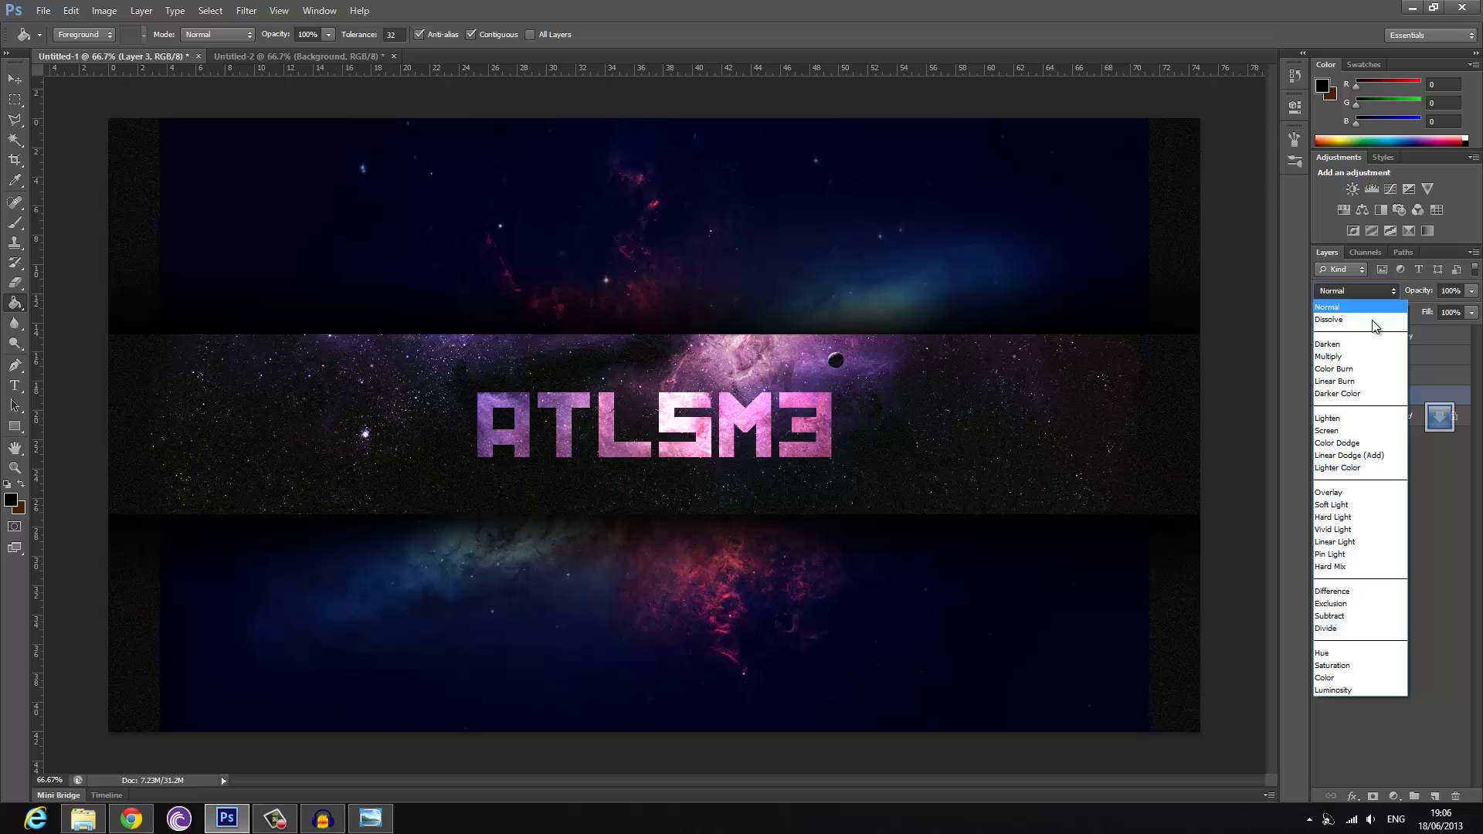
pyautogui.click(1364, 472)
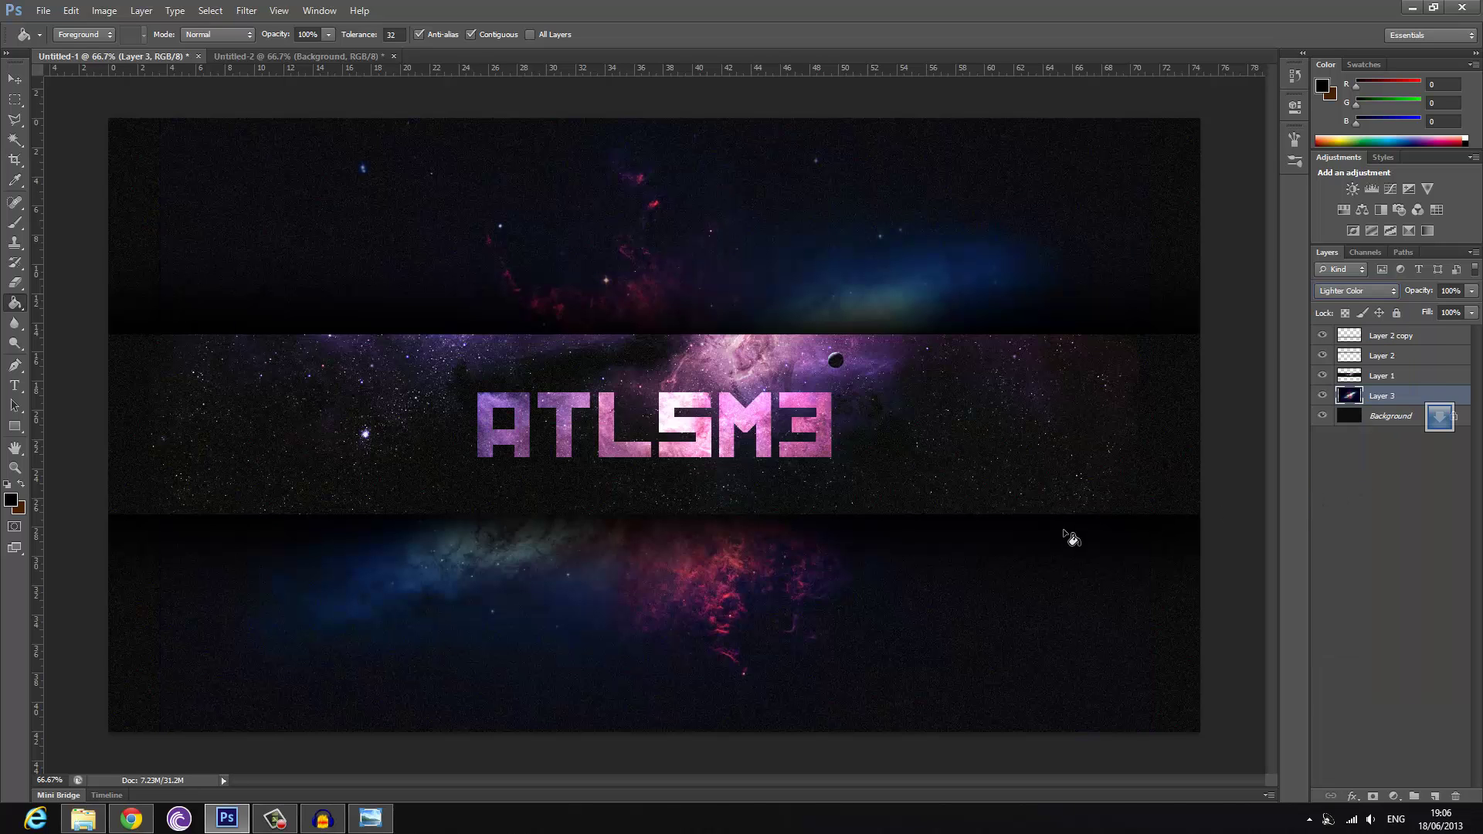
pyautogui.click(14, 79)
pyautogui.moveTo(418, 140)
pyautogui.mouseDown()
pyautogui.moveTo(621, 160)
pyautogui.moveTo(623, 193)
pyautogui.moveTo(607, 195)
pyautogui.mouseUp()
pyautogui.click(15, 283)
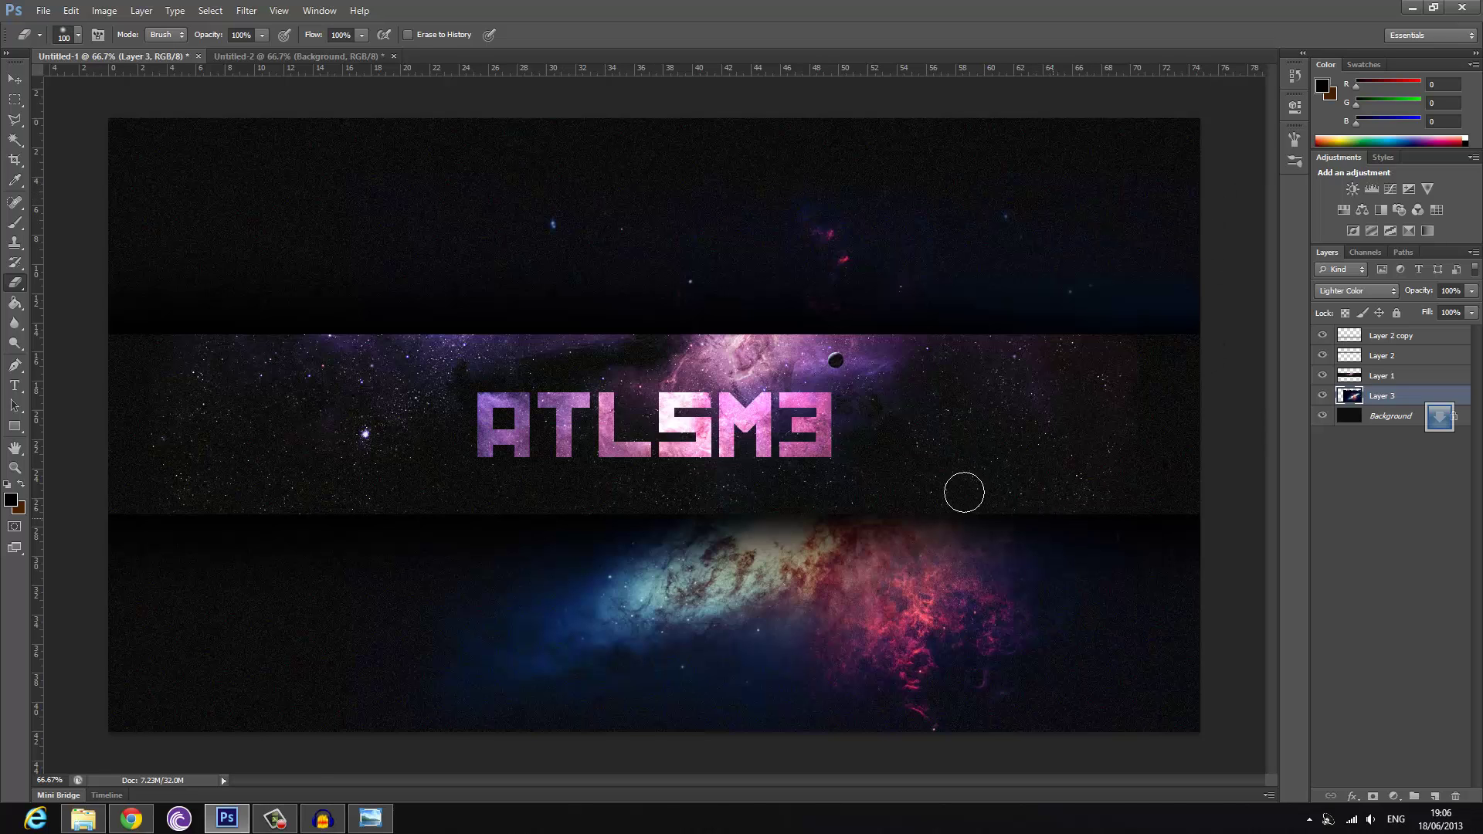
# - Copy the purple nebula image 56283.jpg from Chrome
pyautogui.click(146, 819)
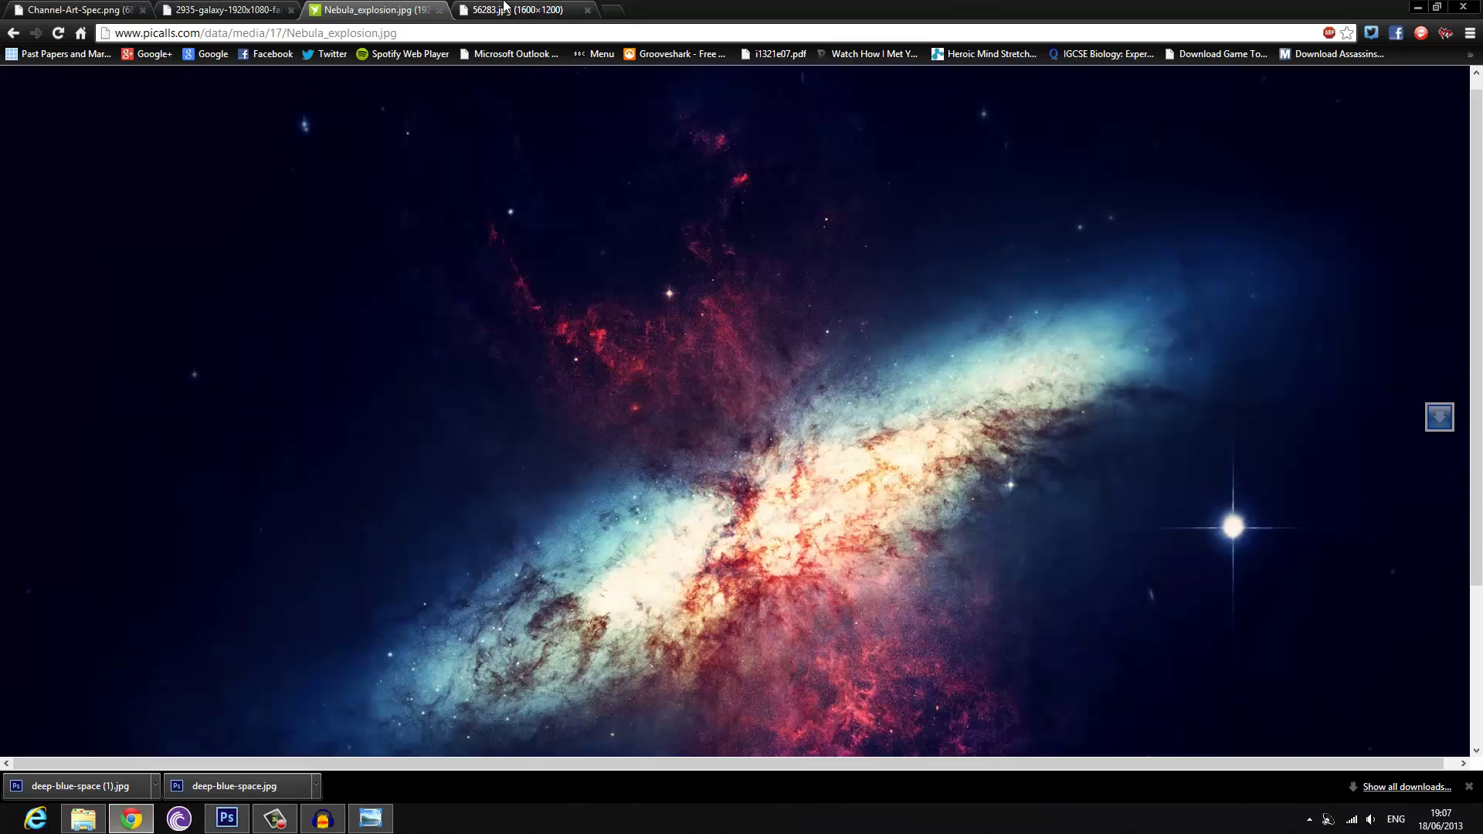
pyautogui.click(511, 10)
pyautogui.click(539, 373)
pyautogui.rightClick(540, 378)
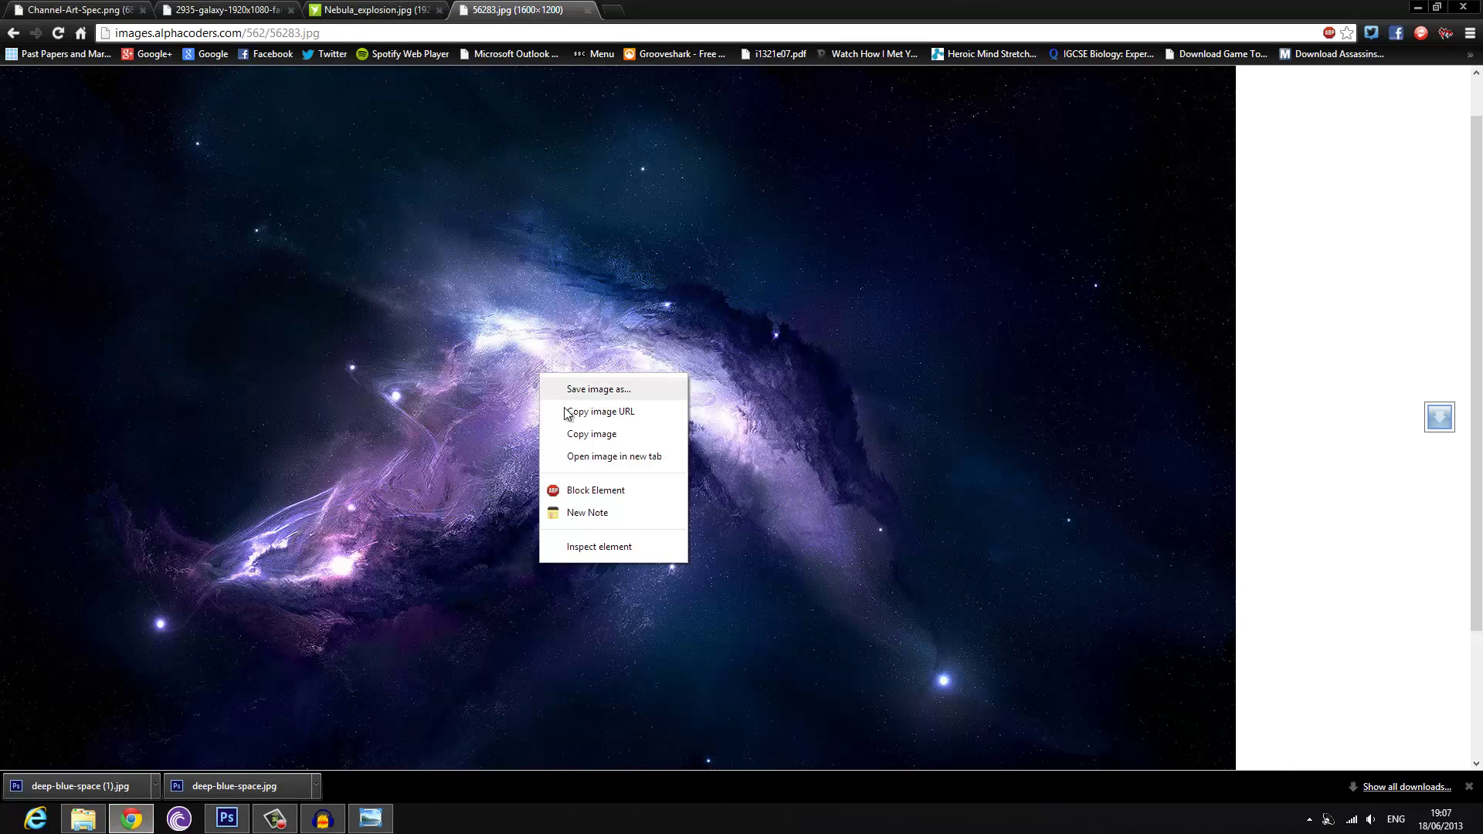
pyautogui.click(610, 432)
# - Paste the purple nebula as Layer 4 top-left in Lighter Color, then nudge Layer 3 right and down
pyautogui.click(222, 828)
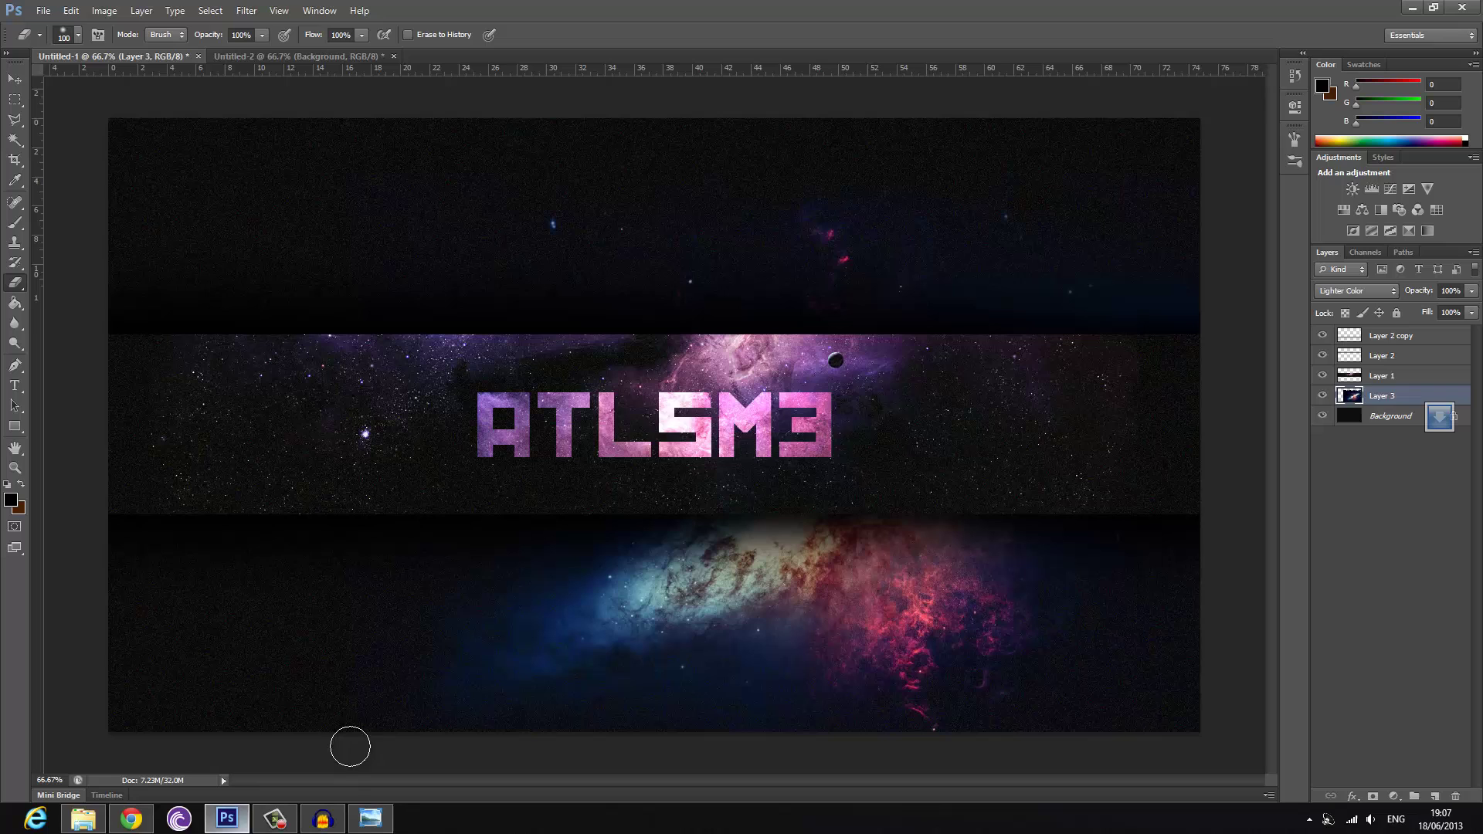
pyautogui.hotkey('ctrl', 'v')
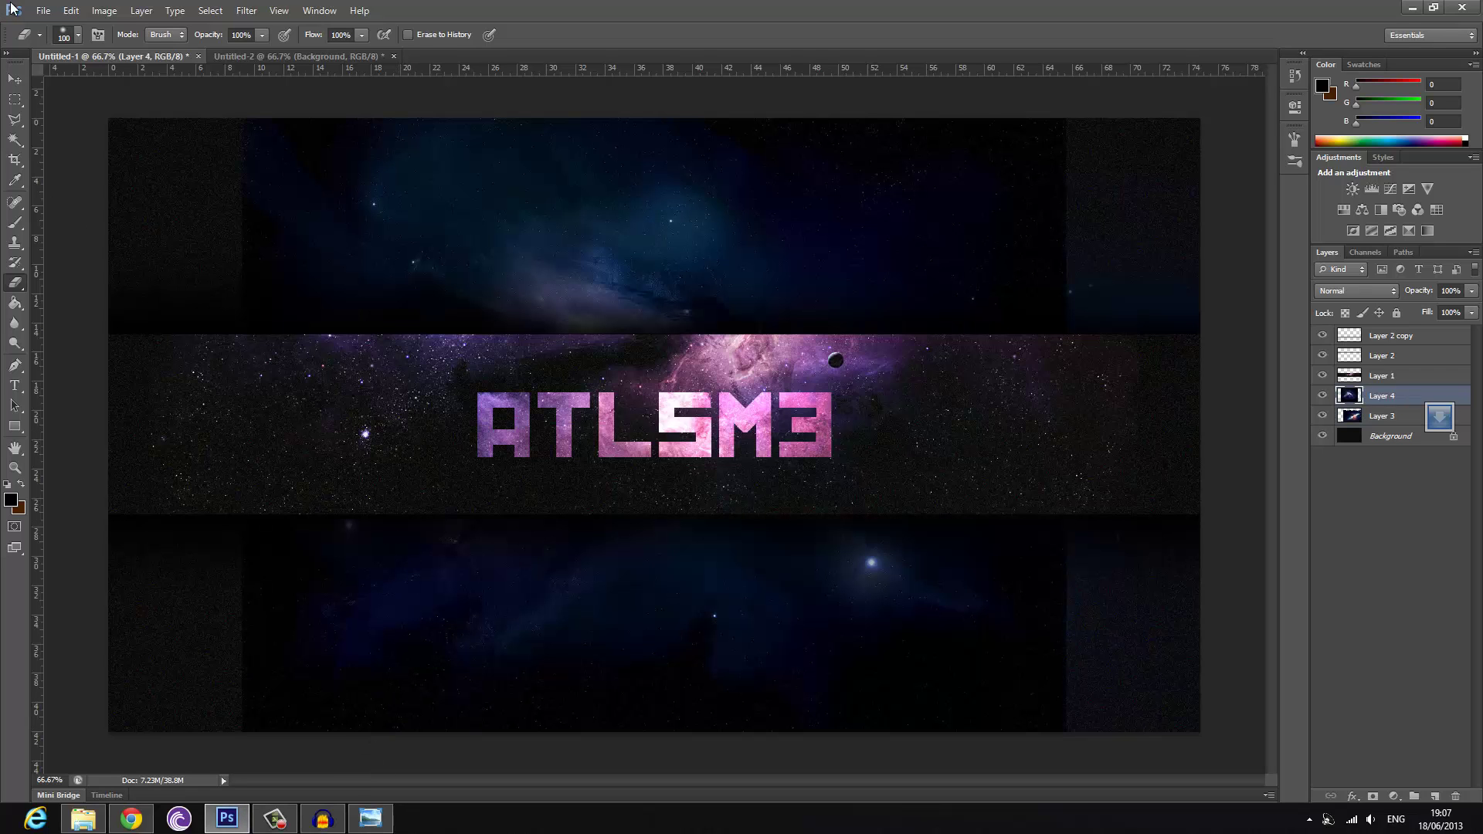
pyautogui.click(14, 78)
pyautogui.moveTo(780, 220); pyautogui.dragTo(371, 124)
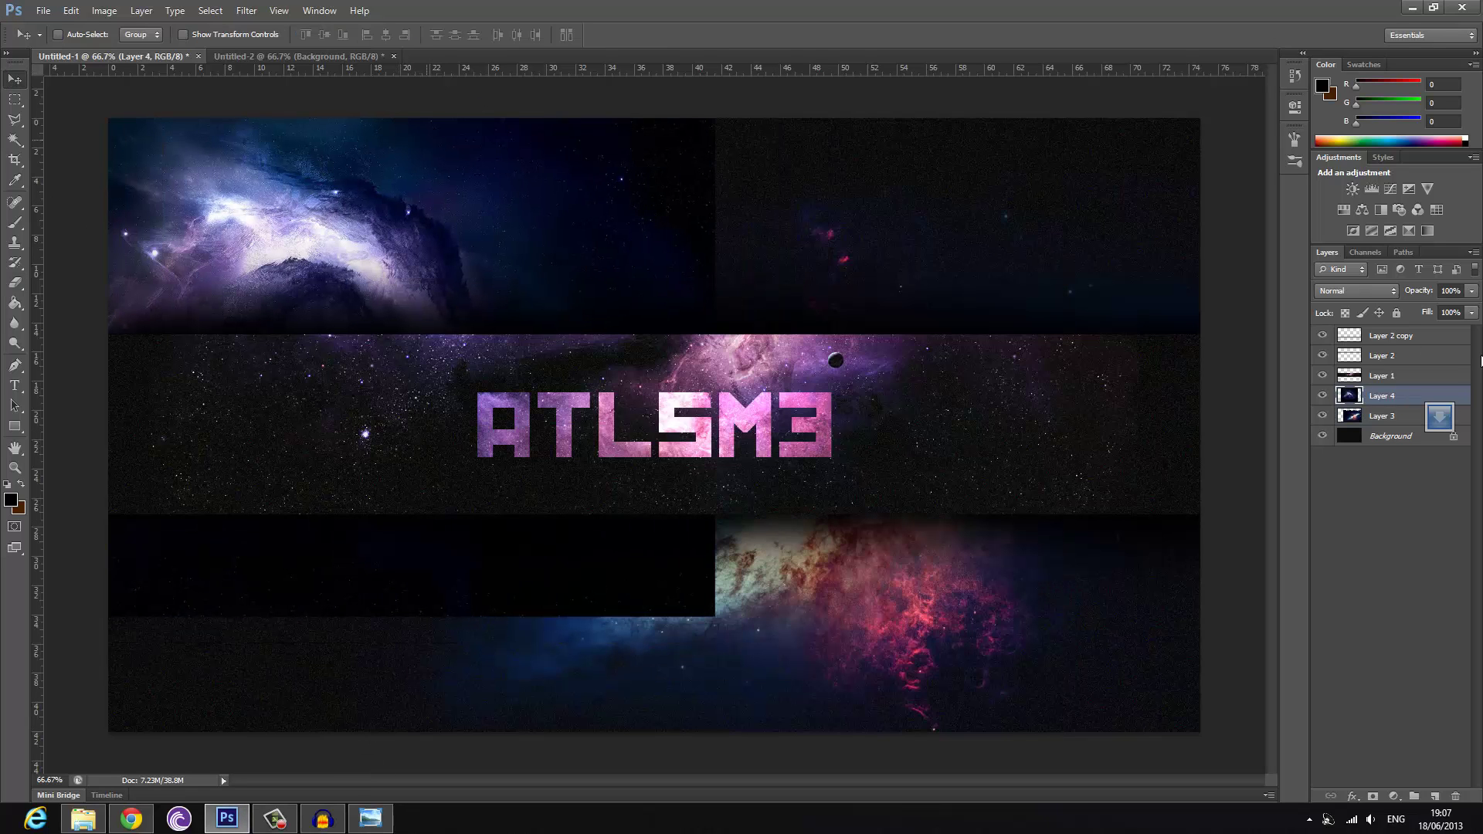
pyautogui.click(1340, 290)
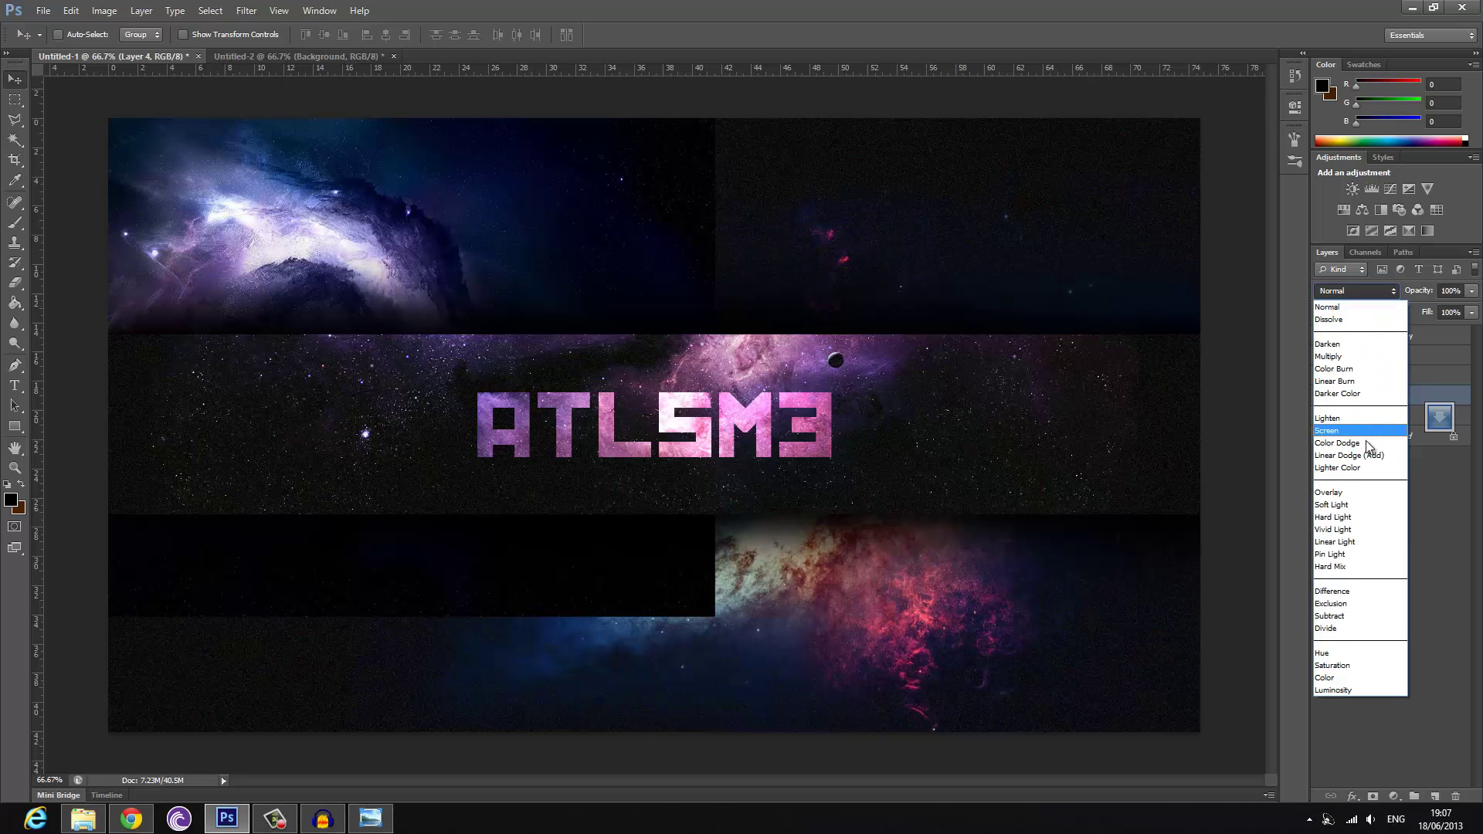
pyautogui.click(1348, 468)
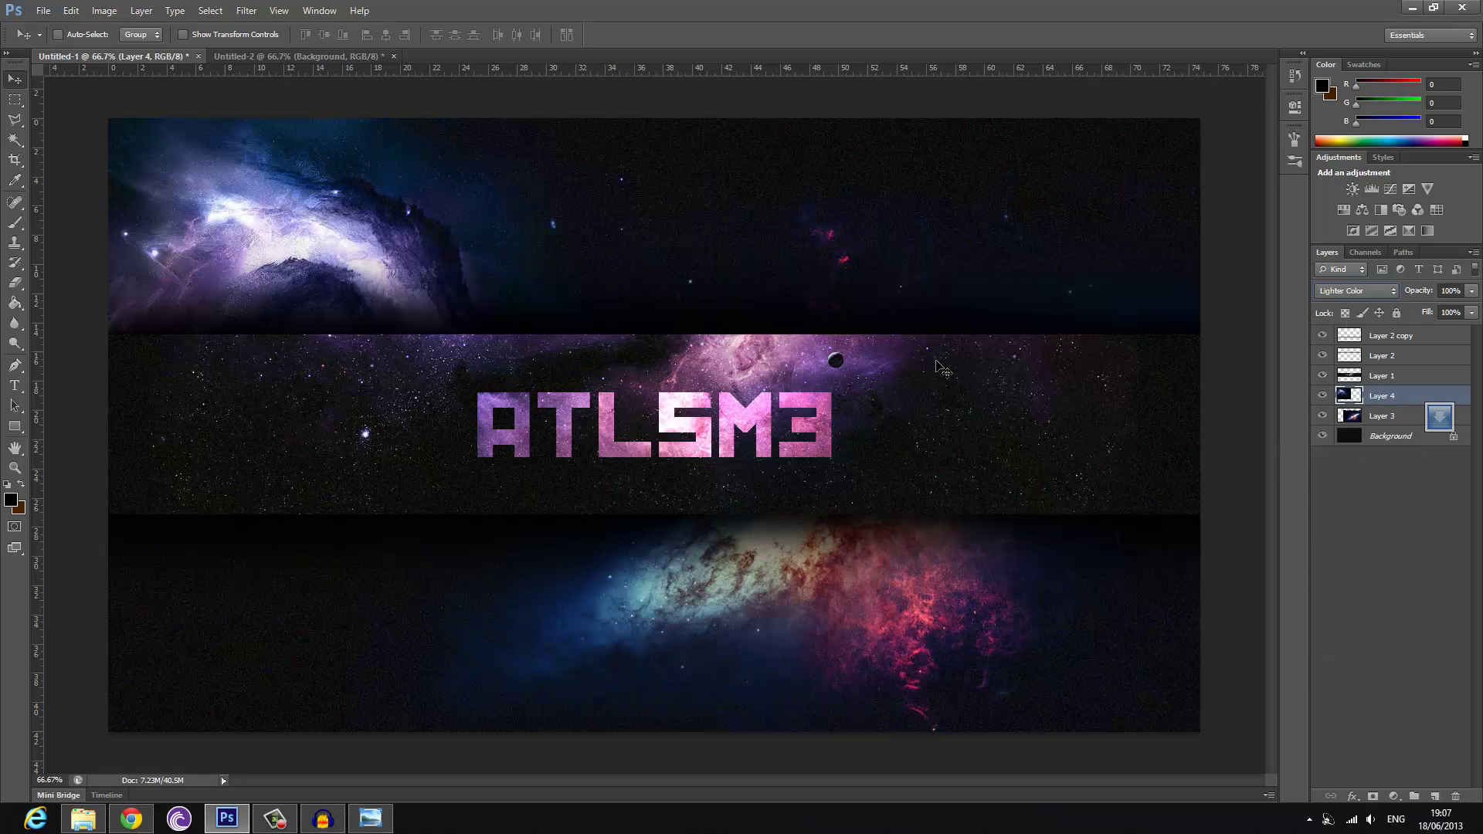
pyautogui.moveTo(715, 295); pyautogui.dragTo(719, 277)
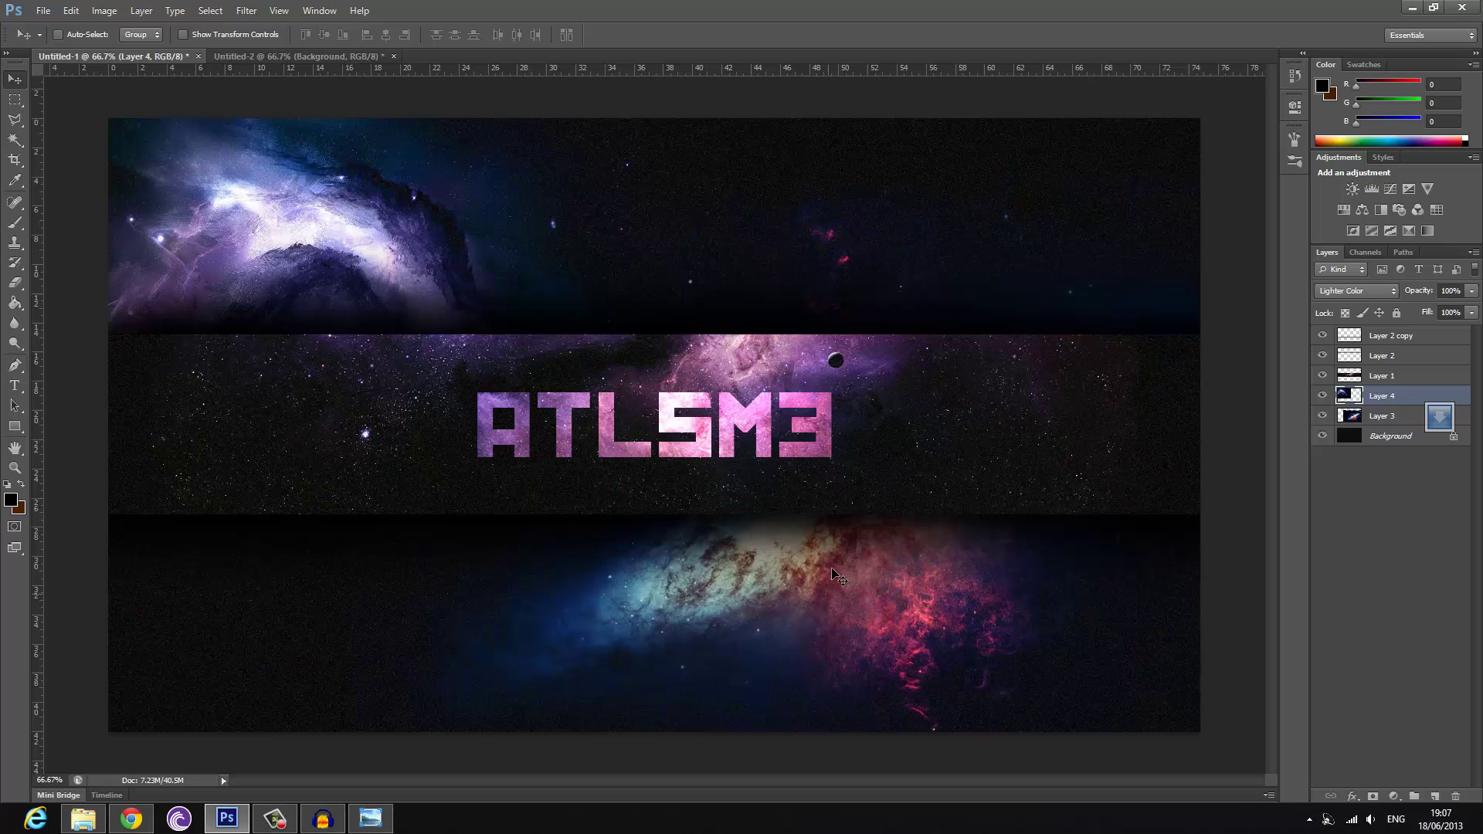
pyautogui.click(1381, 414)
pyautogui.moveTo(1110, 574); pyautogui.dragTo(1125, 593)
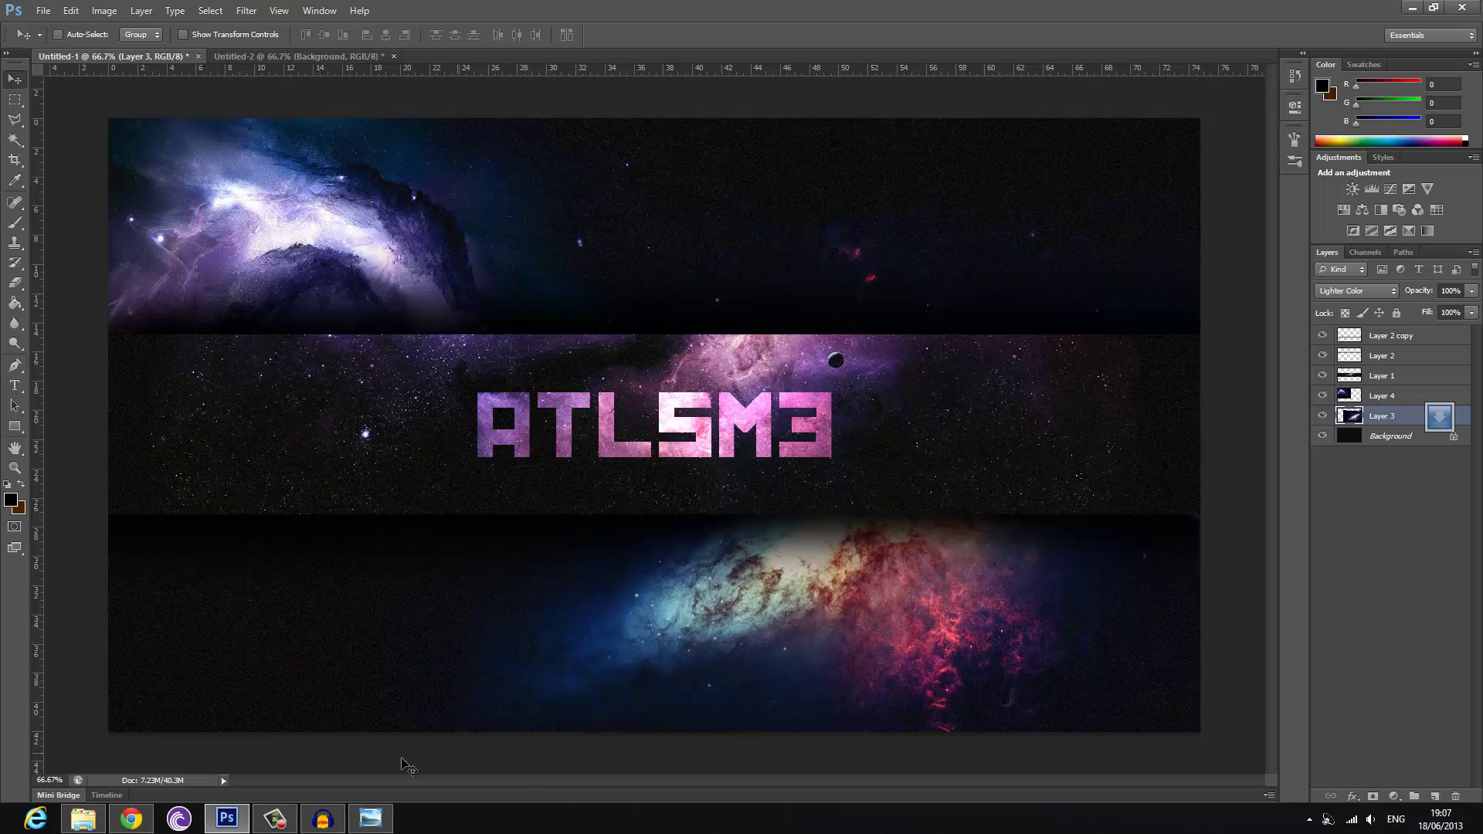
pyautogui.click(271, 825)
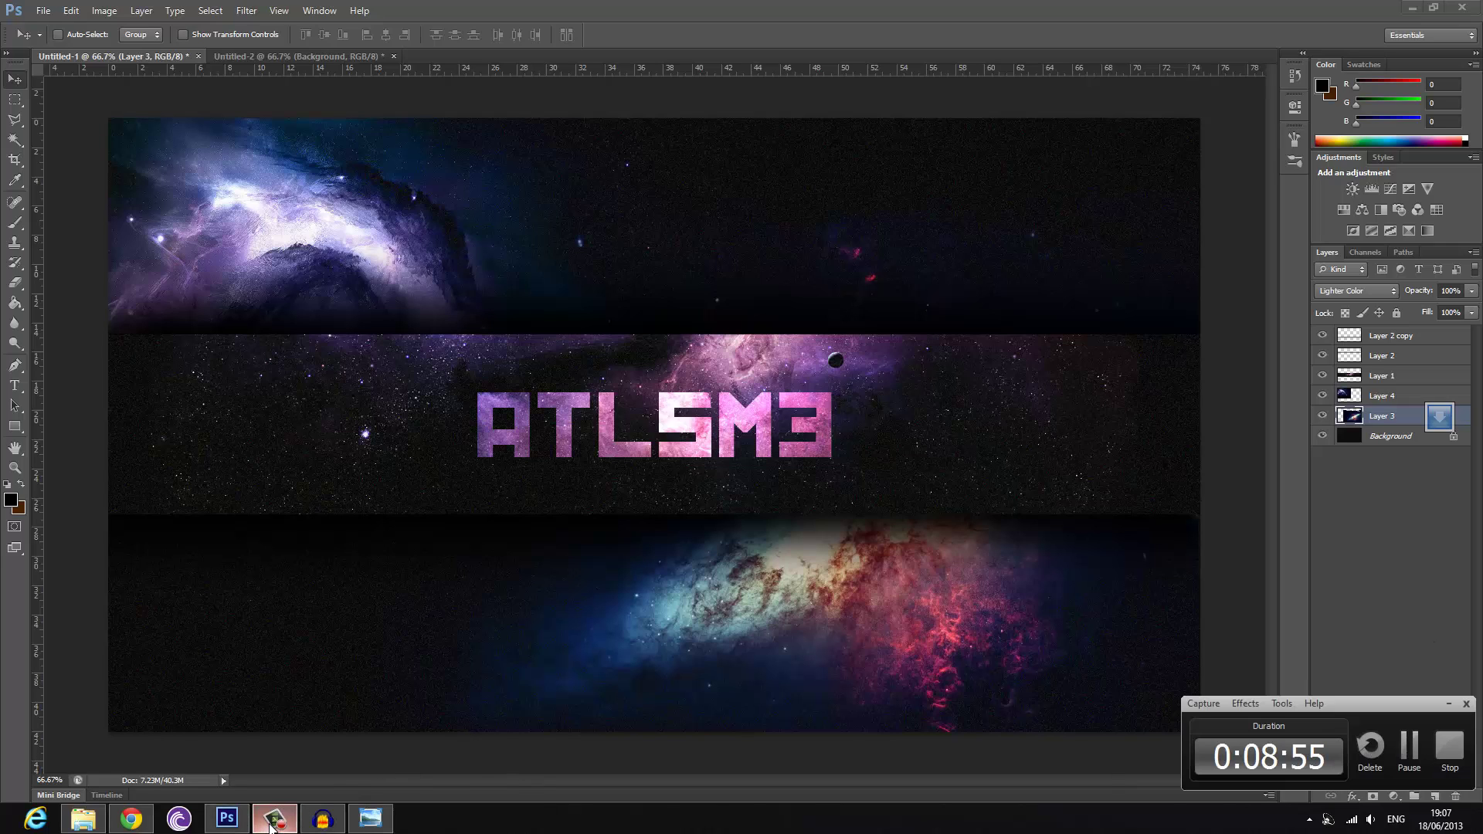
pyautogui.click(271, 825)
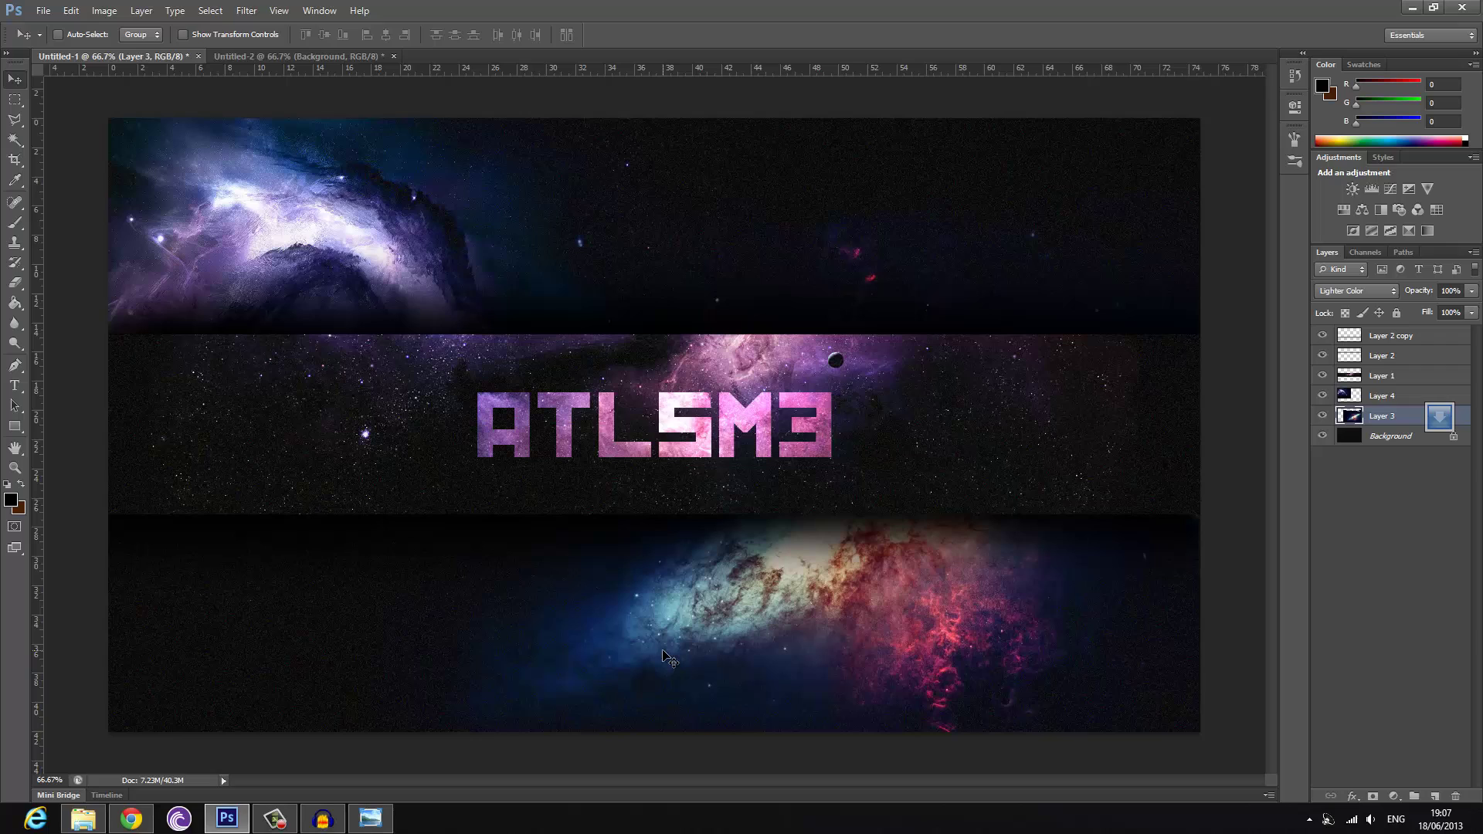